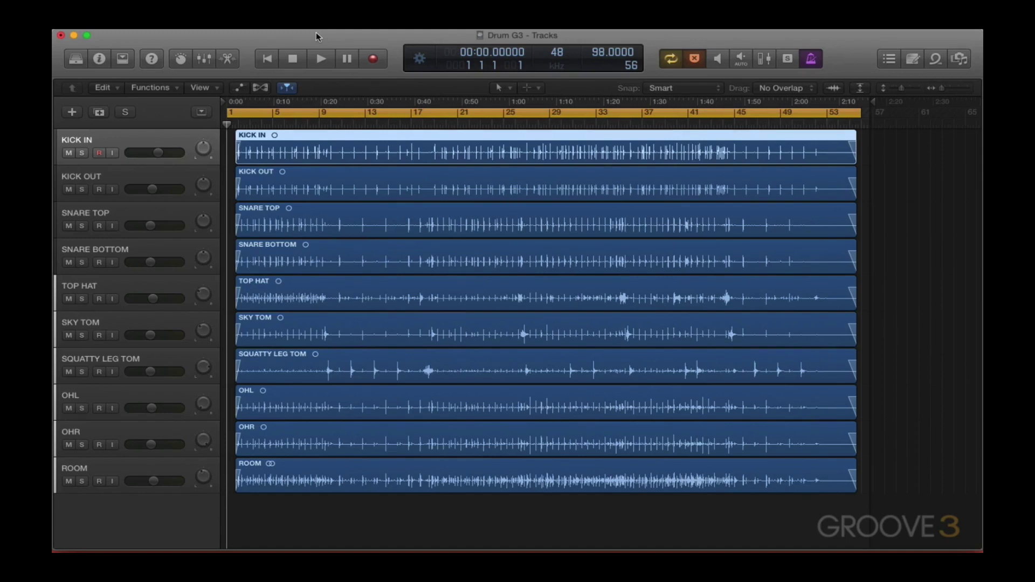
Map bars 3 and 6 to their matching kick drum transients in the Beat Mapping track.
left_click(262, 88)
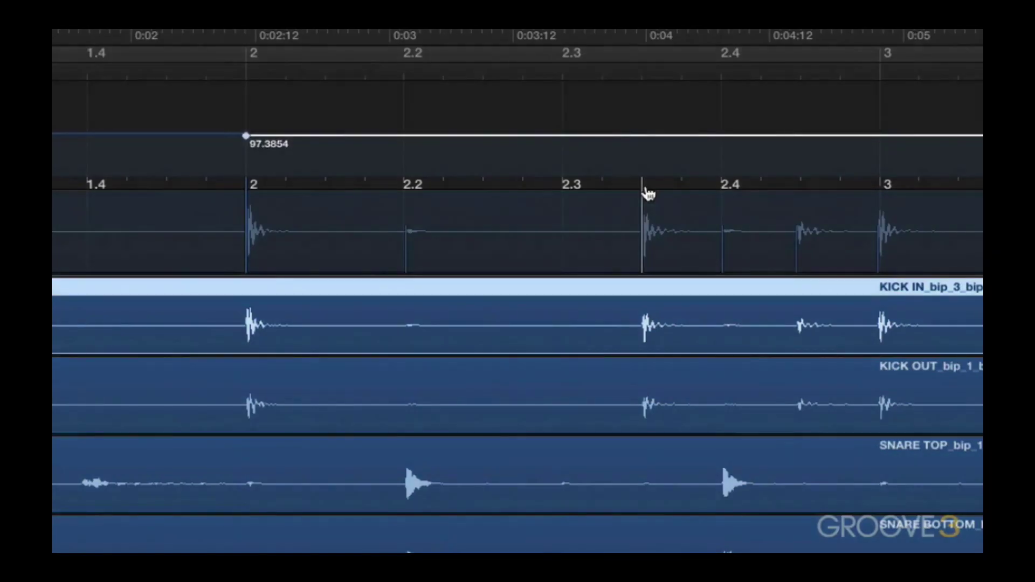
left_click(878, 197)
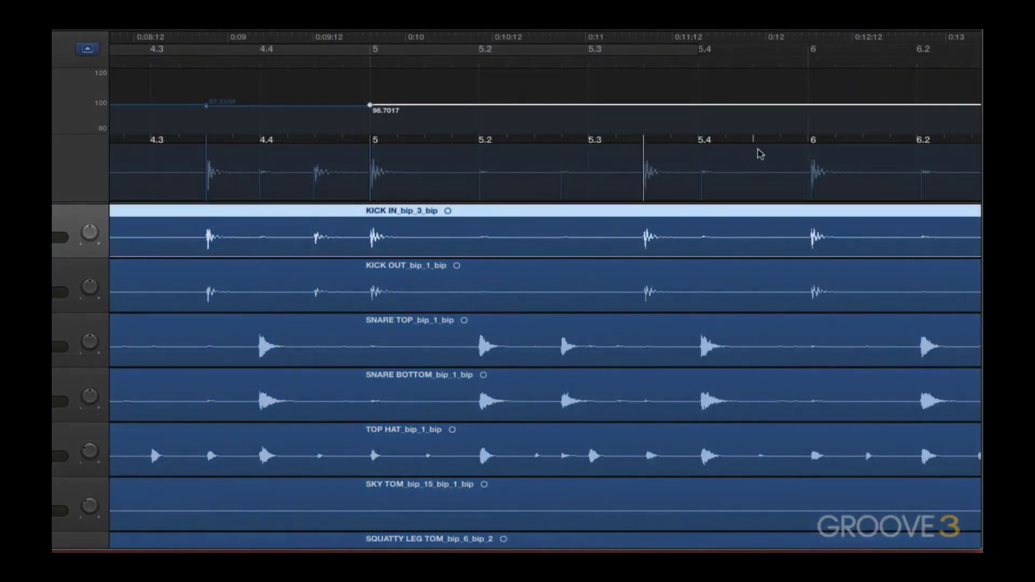
left_click_drag(809, 150, 811, 151)
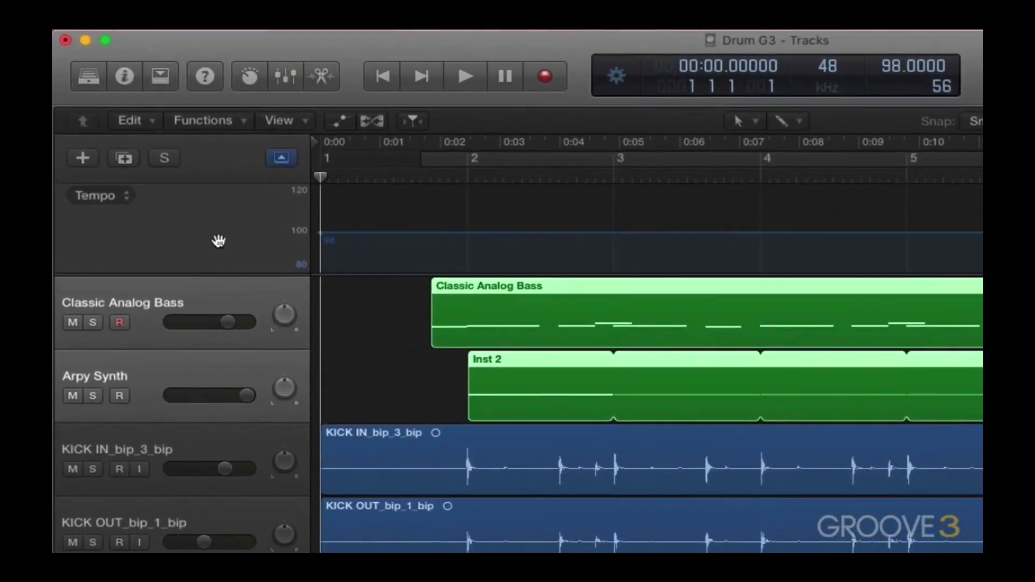
Show the Beat Mapping track among the global tracks.
right_click(218, 240)
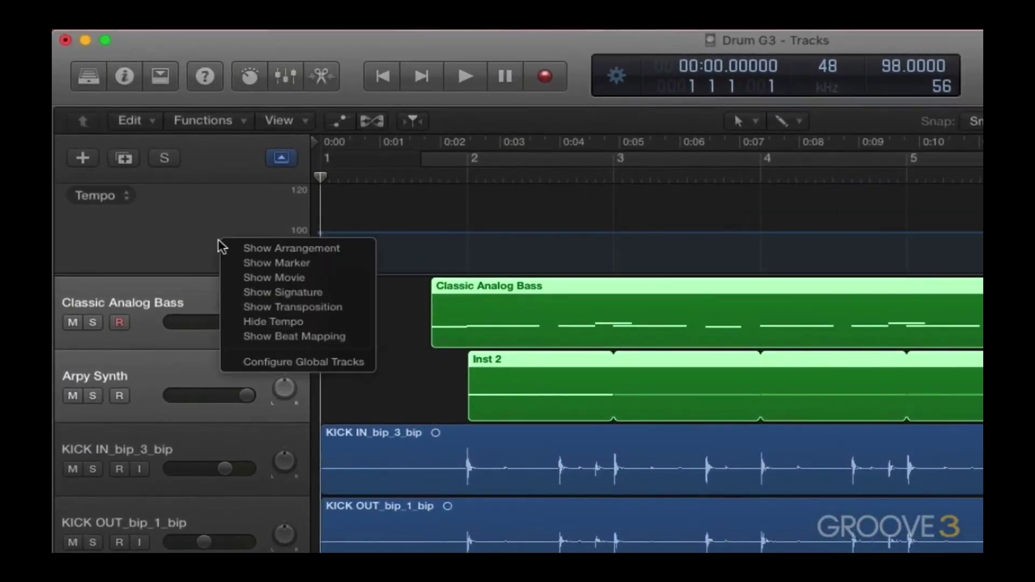
left_click(278, 337)
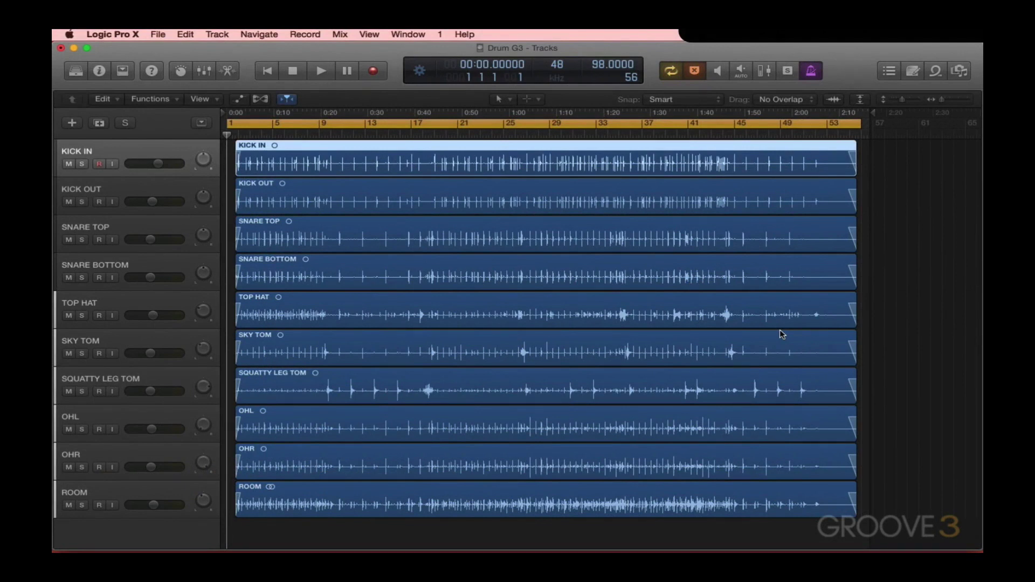
Play the opening bars of the multitrack drum recording from the start and return the playhead to the beginning.
key("space")
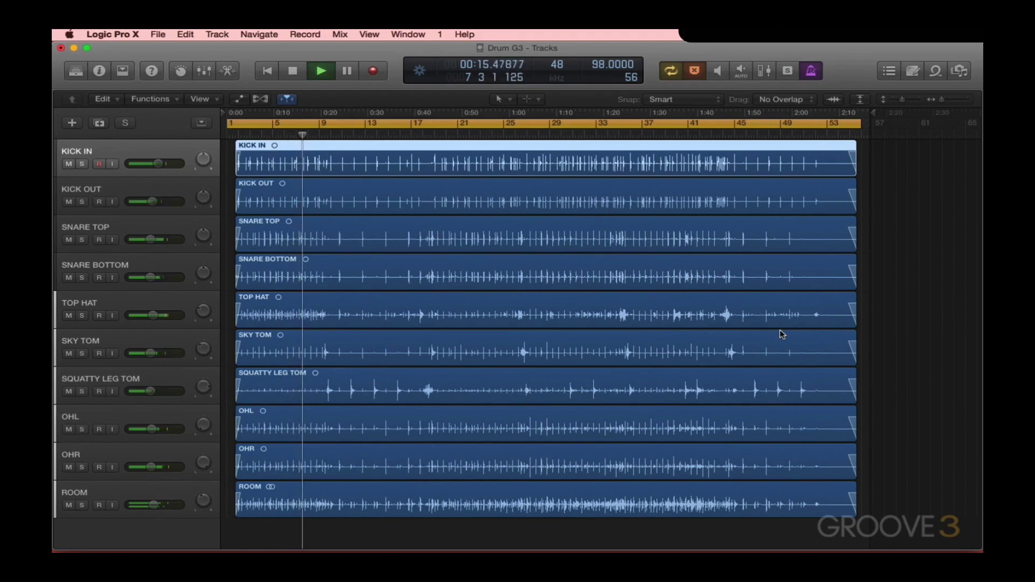
key("space")
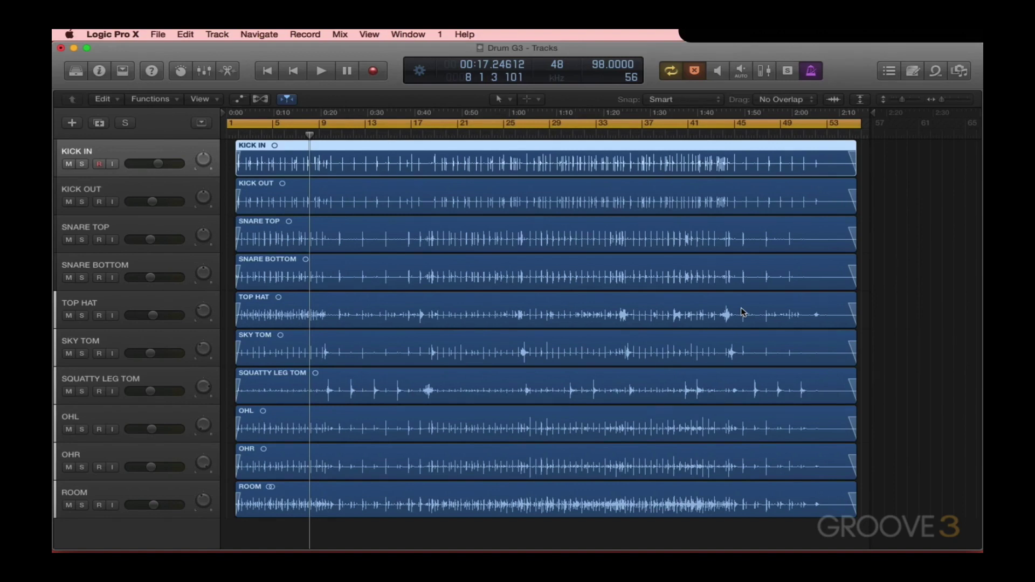
key("Return")
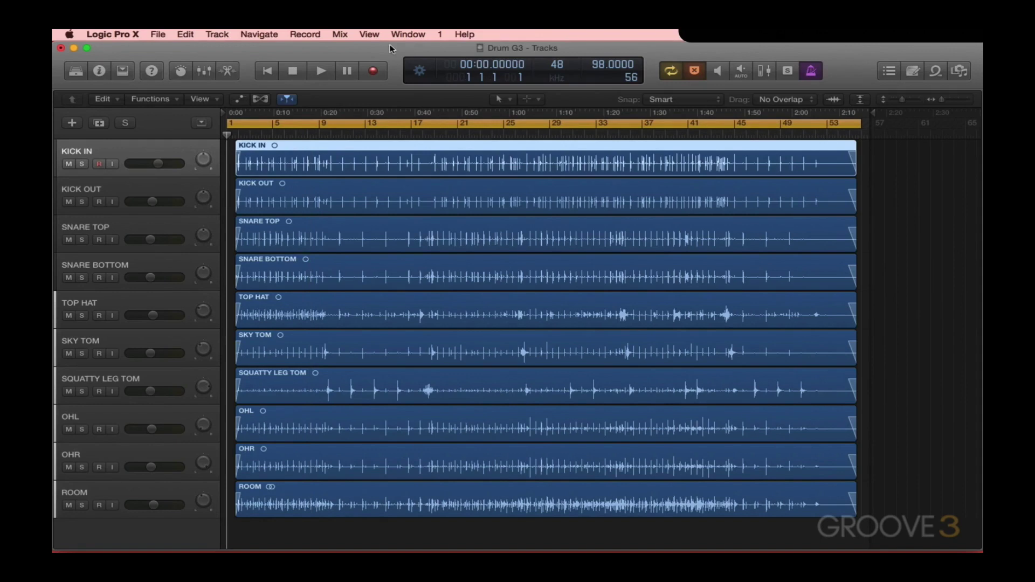
Show the mixer and assign all ten drum channels, from KICK IN through ROOM, to new Group 1.
key("x")
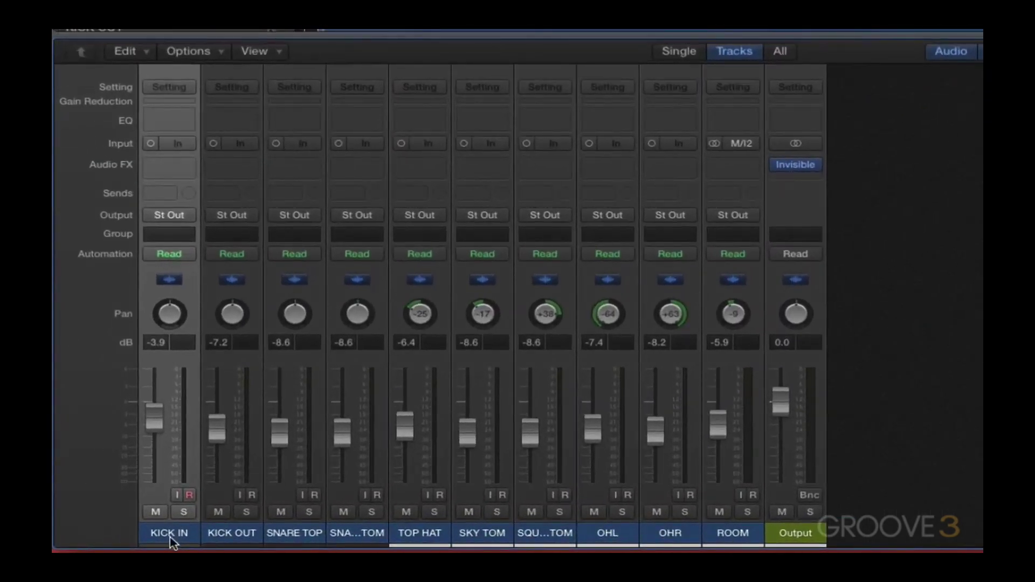
left_click_drag(172, 539, 733, 534)
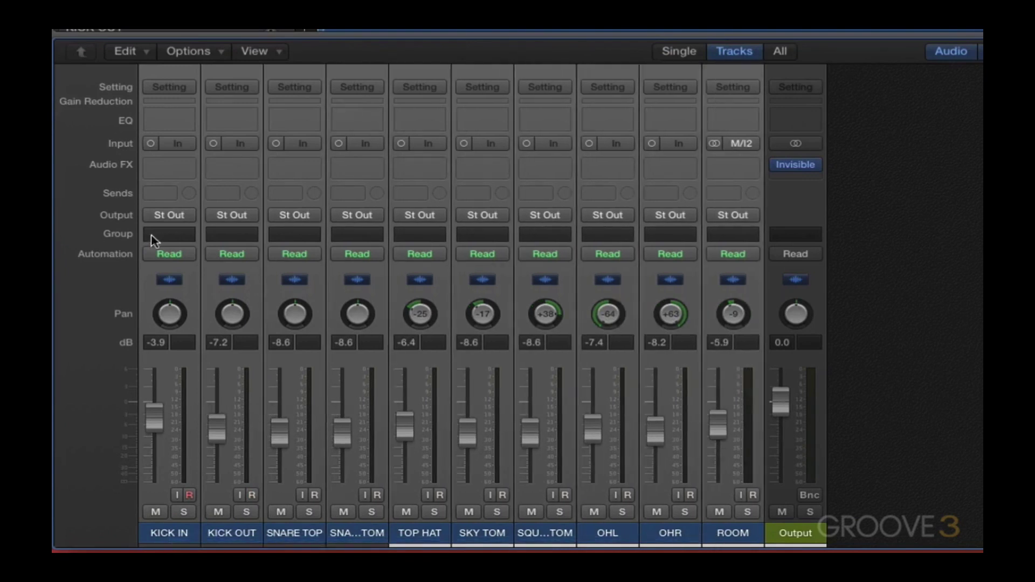
left_click(158, 236)
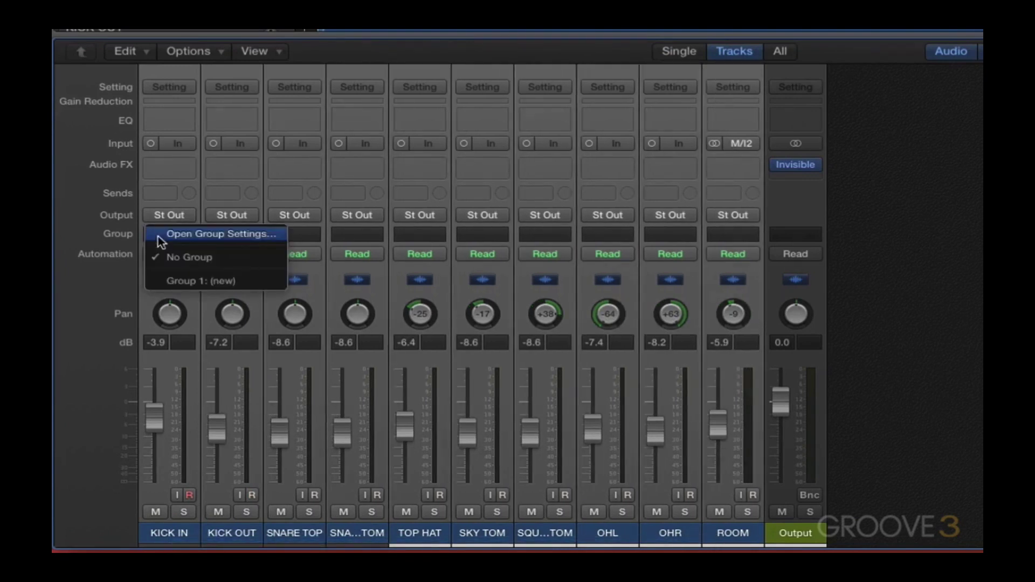
left_click(197, 282)
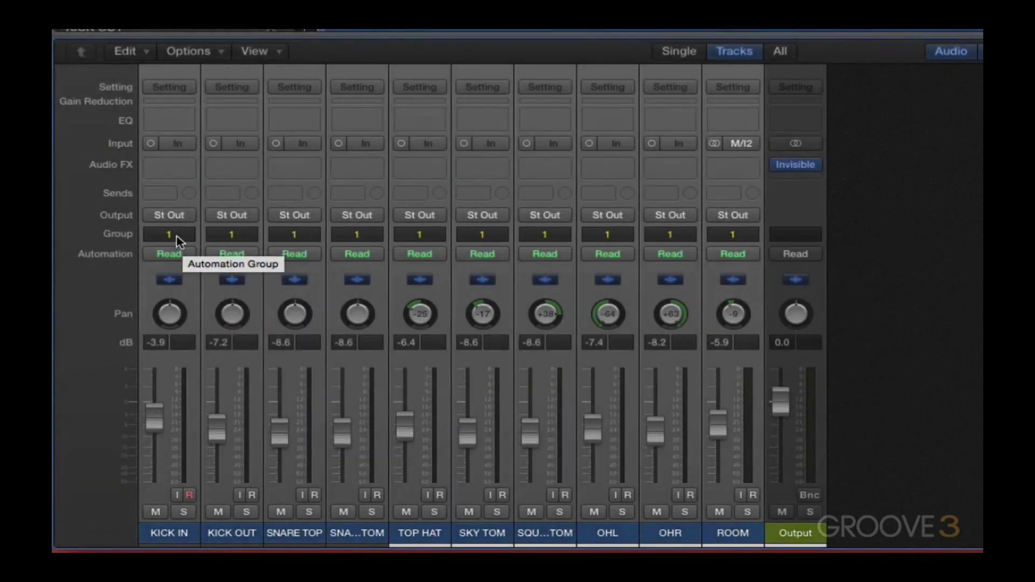
Open the group settings and name Group 1 "Drums".
left_click(178, 240)
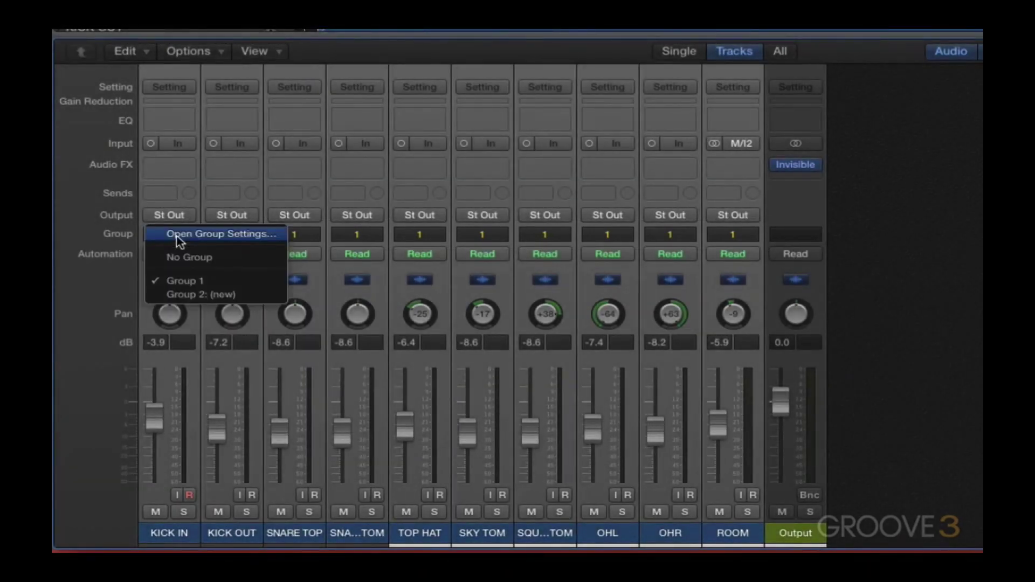
left_click(178, 236)
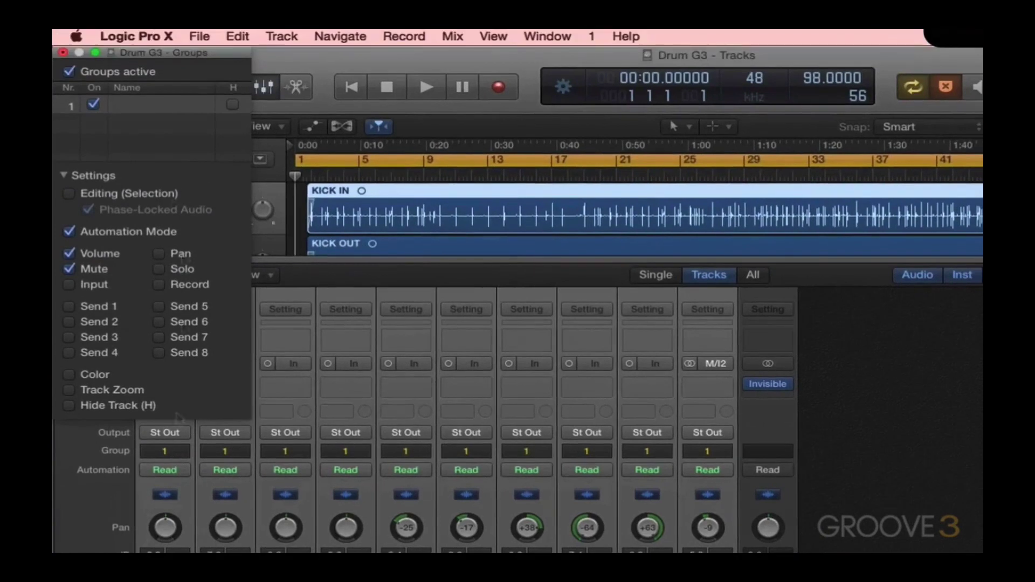
double_click(160, 105)
type("Drums")
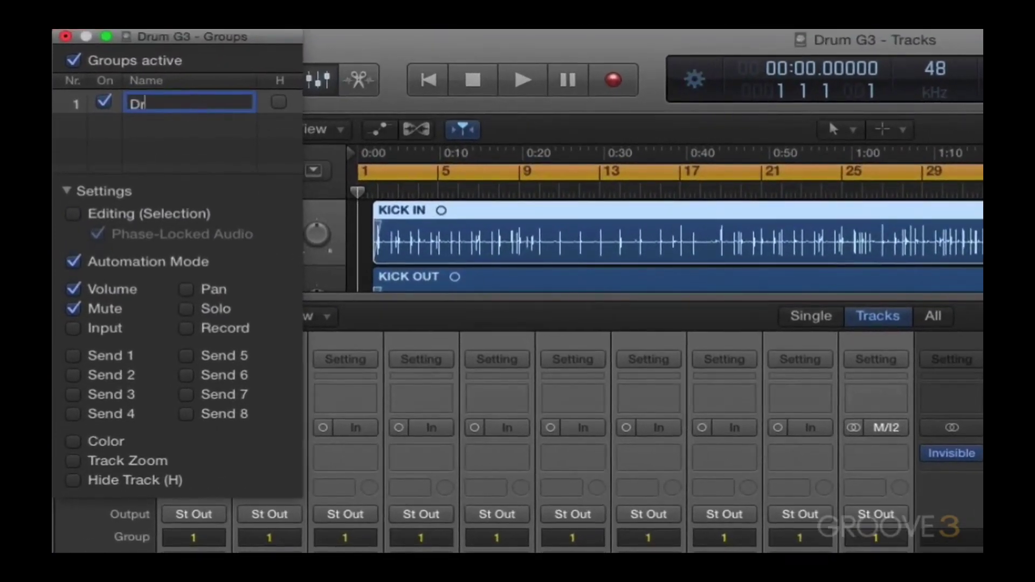
key("Return")
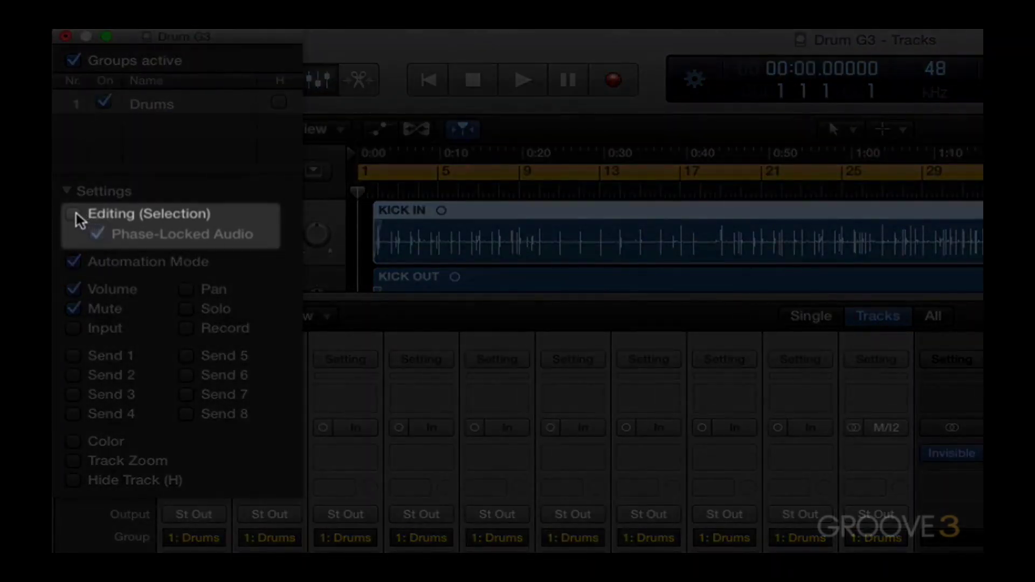
Enable Editing (Selection) with Phase-Locked Audio for the Drums group, and close the group settings and the mixer.
left_click(73, 214)
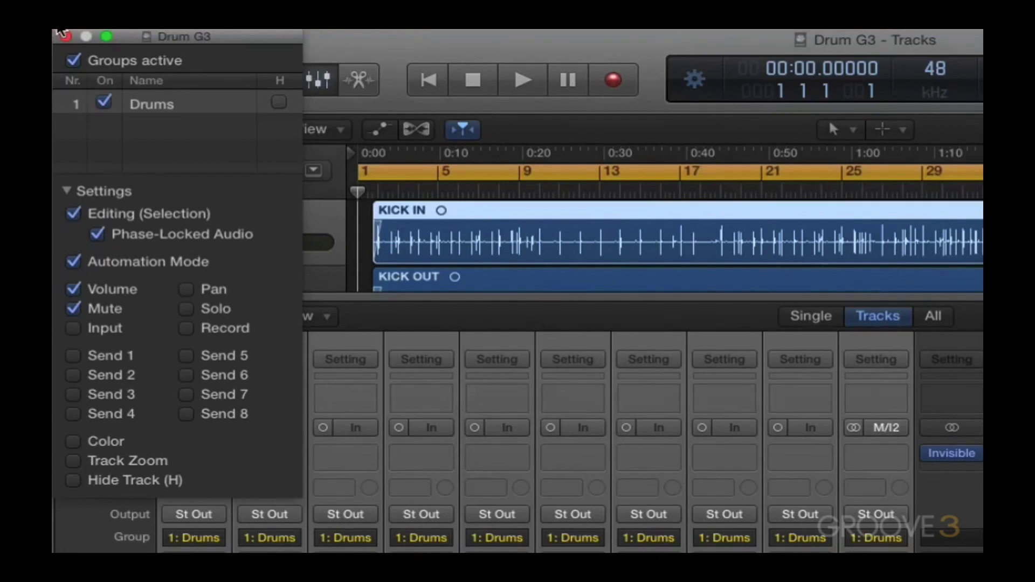
left_click(66, 36)
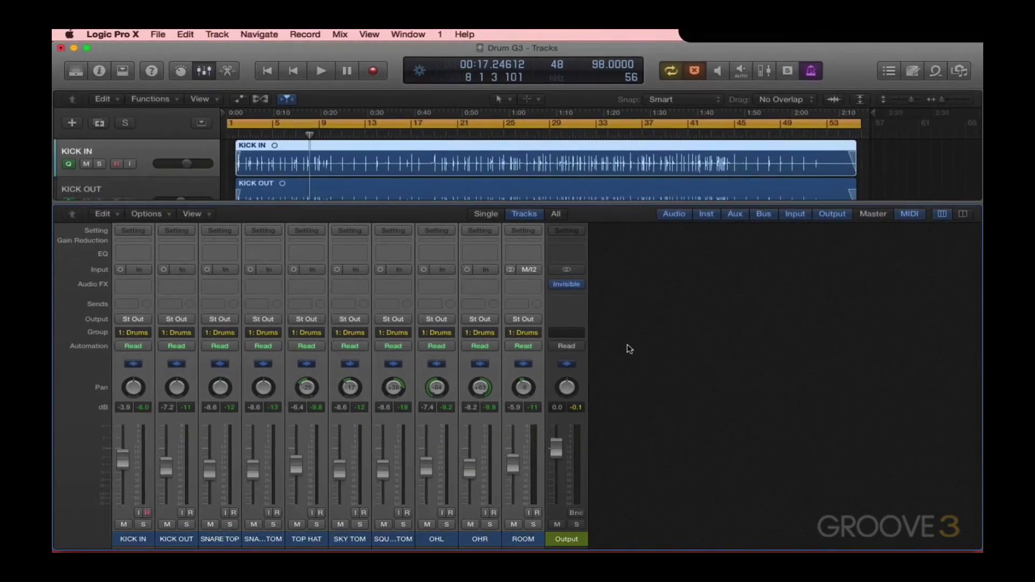
key("x")
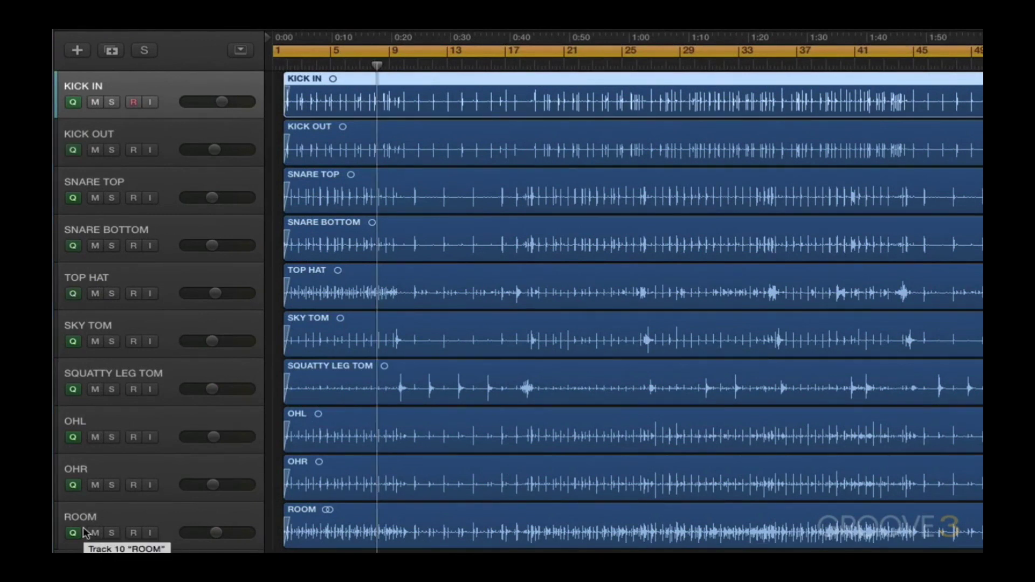
Turn off the Q-reference on the KICK OUT, SNARE BOTTOM, TOP HAT, OHL, OHR and ROOM tracks.
key("Return")
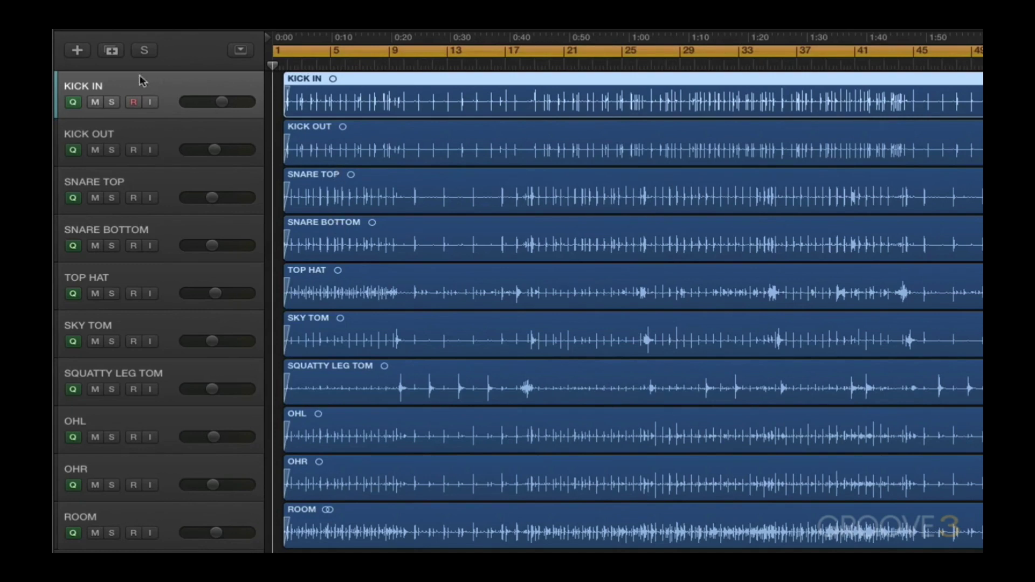
left_click(74, 151)
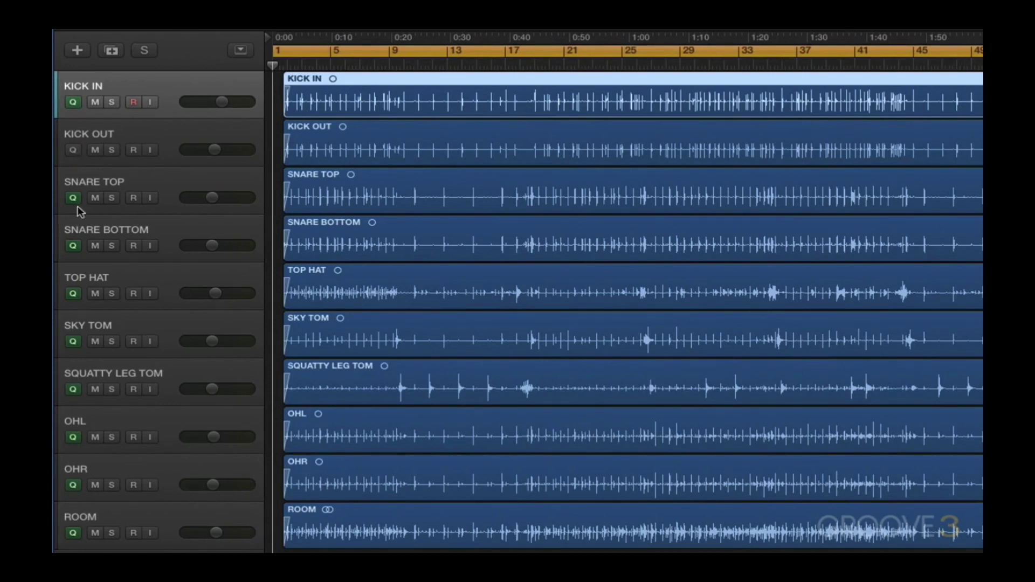
left_click(72, 246)
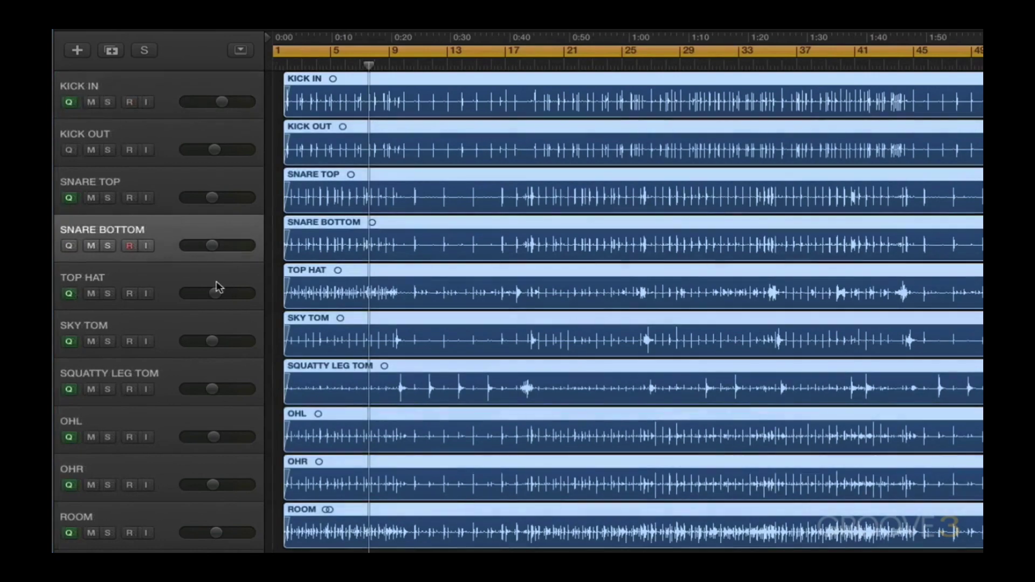
left_click(69, 293)
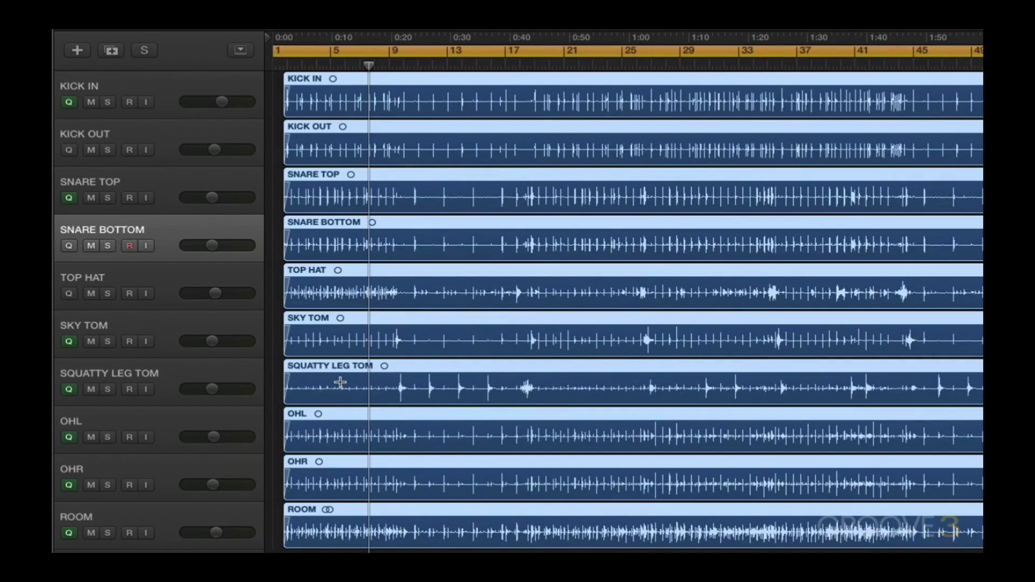
left_click(68, 437)
left_click(69, 485)
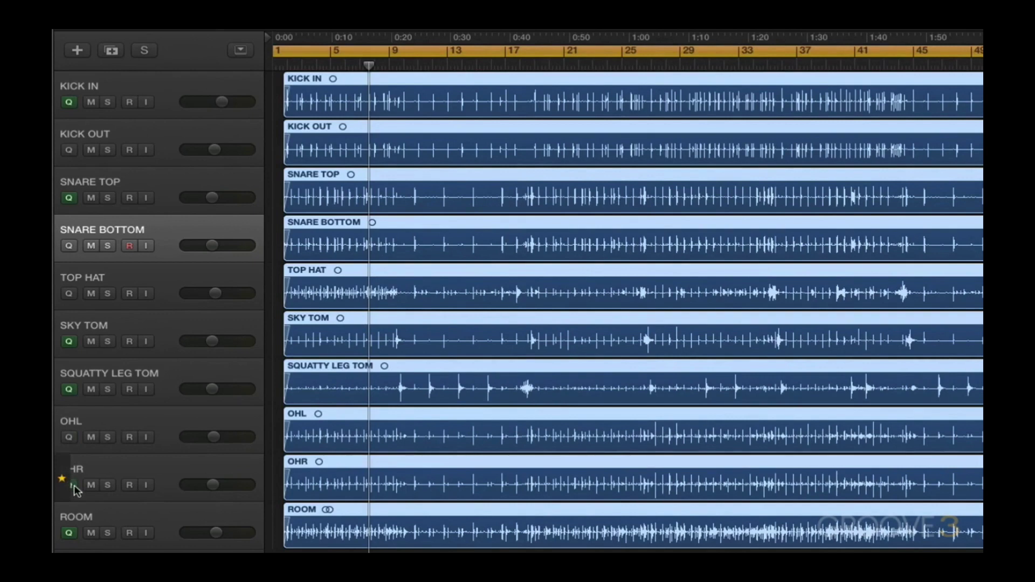
left_click(69, 534)
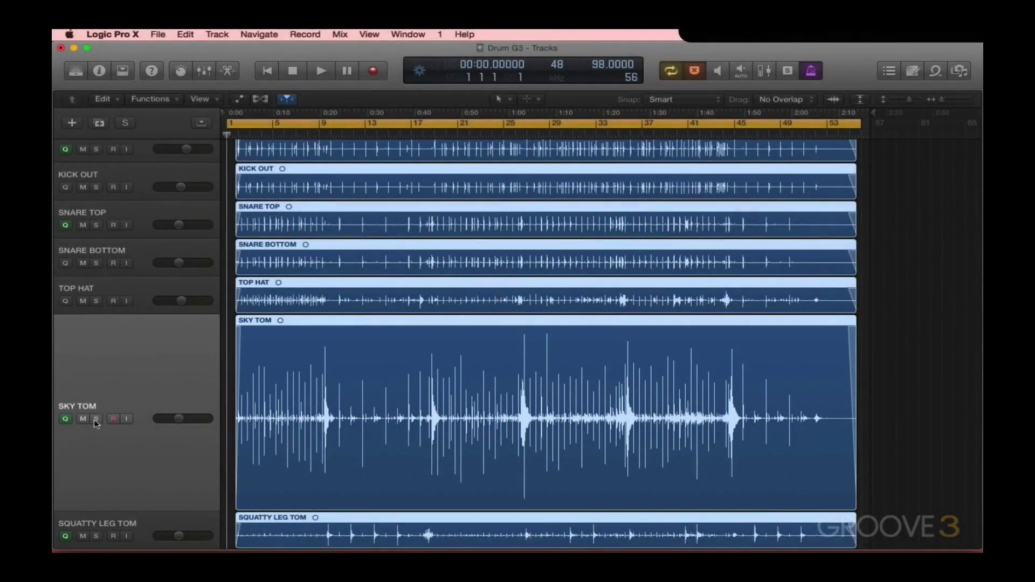
Solo the SKY TOM track and audition it from the start and from just before bar 9.
left_click(96, 420)
key("space")
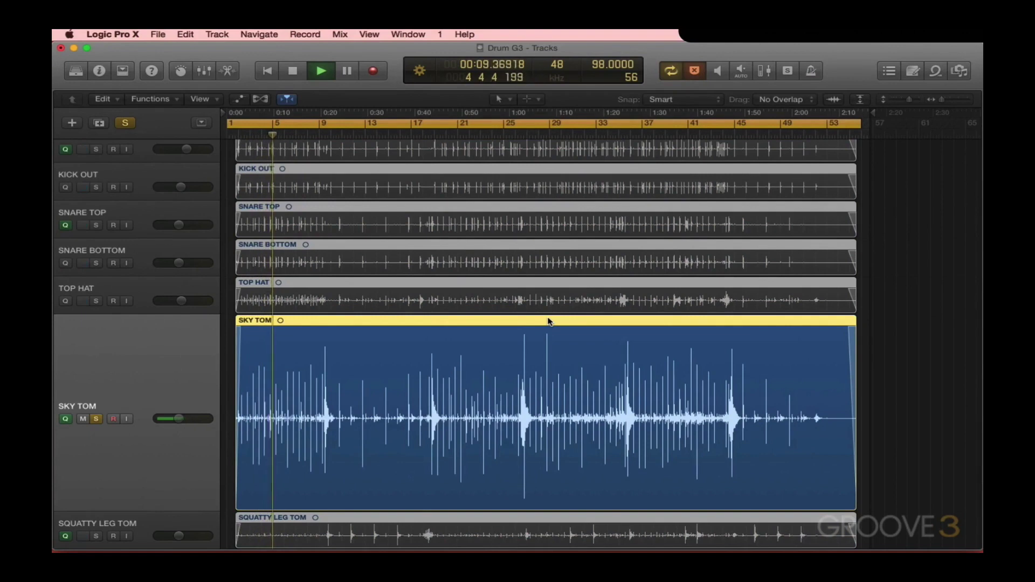
key("space")
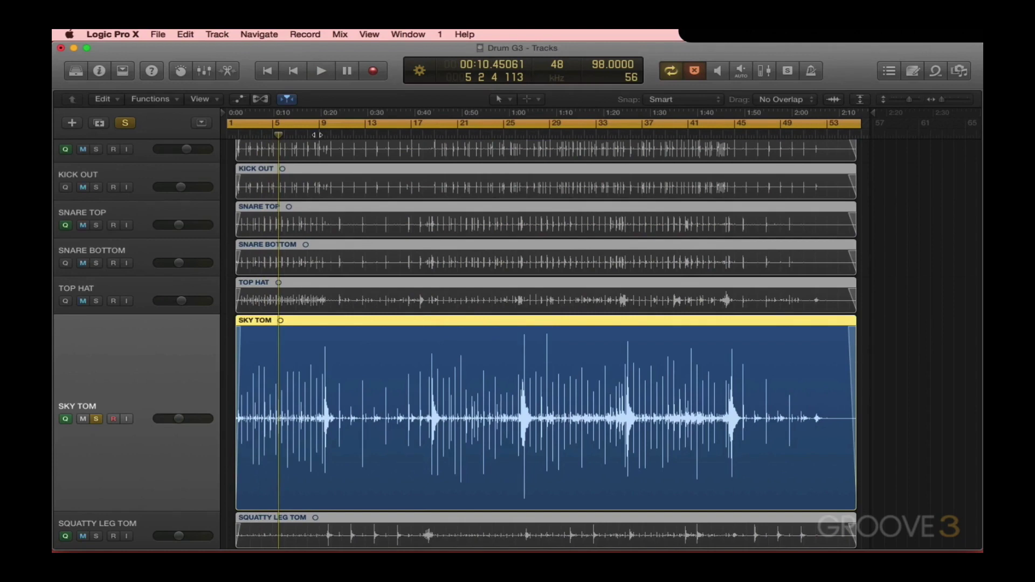
left_click(318, 135)
key("space")
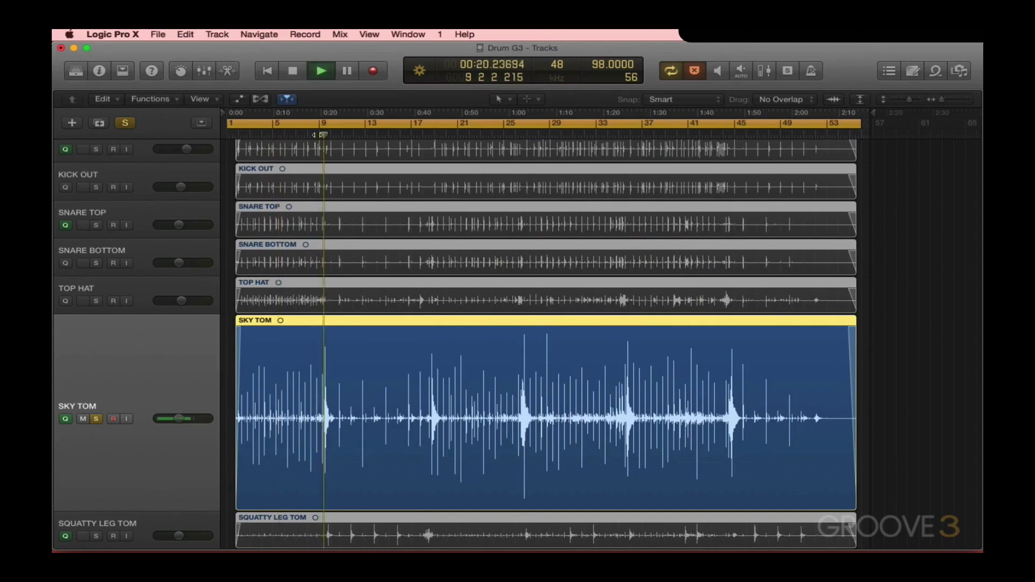
key("space")
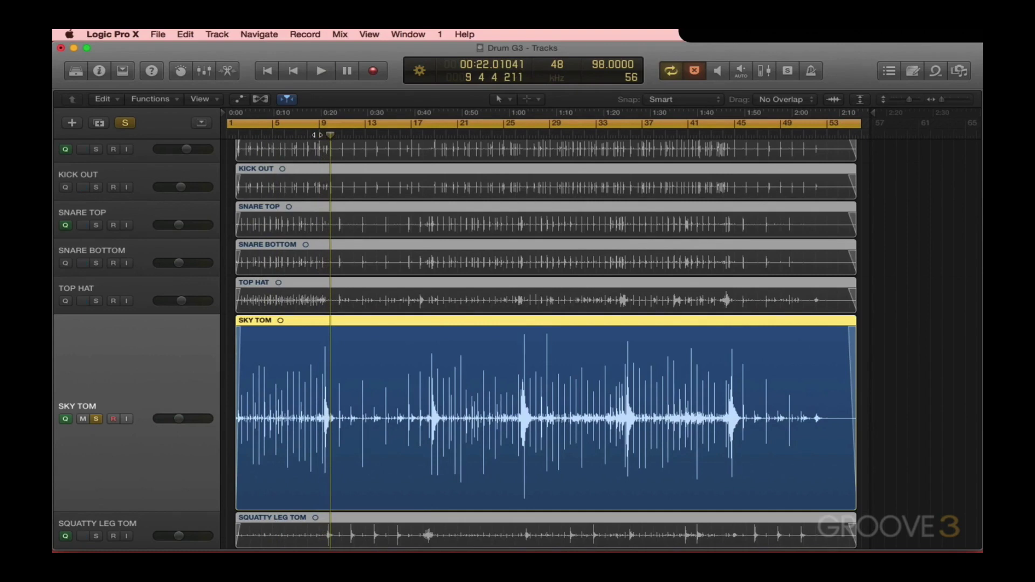
Temporarily deactivate the Drums group with the groups clutch so the tracks can be edited individually.
key("shift+g")
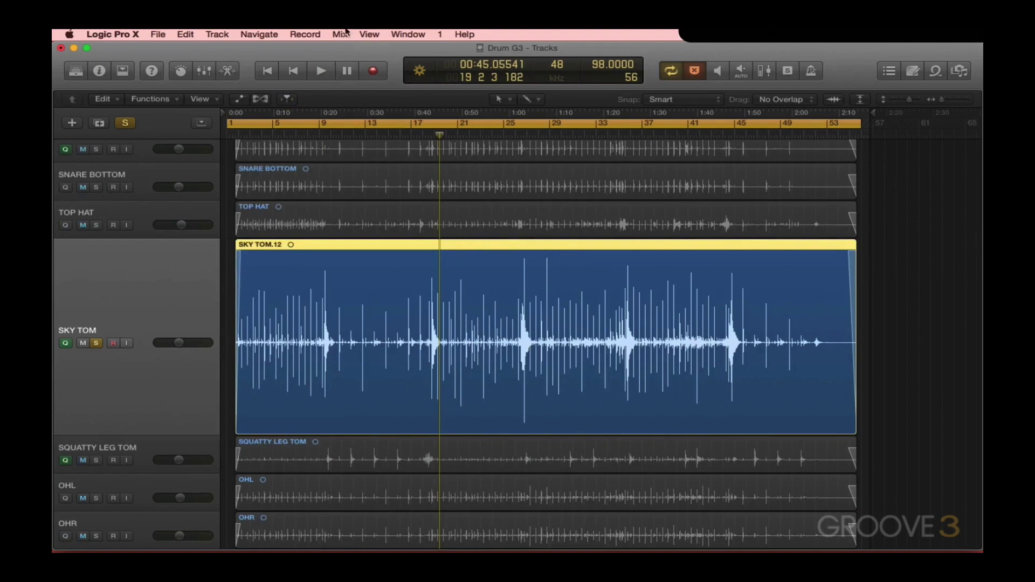
left_click(341, 34)
left_click(381, 151)
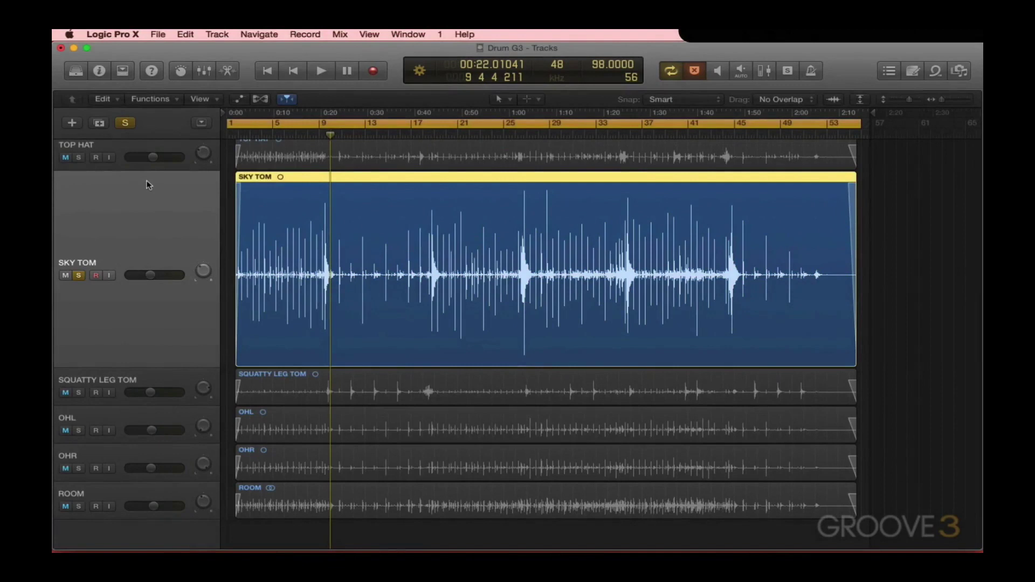
Delete all SKY TOM audio before the tom hit in bar 9, cutting the region right at the start of the hit.
key("super+Right")
key("super+Right")
key("super+Right")
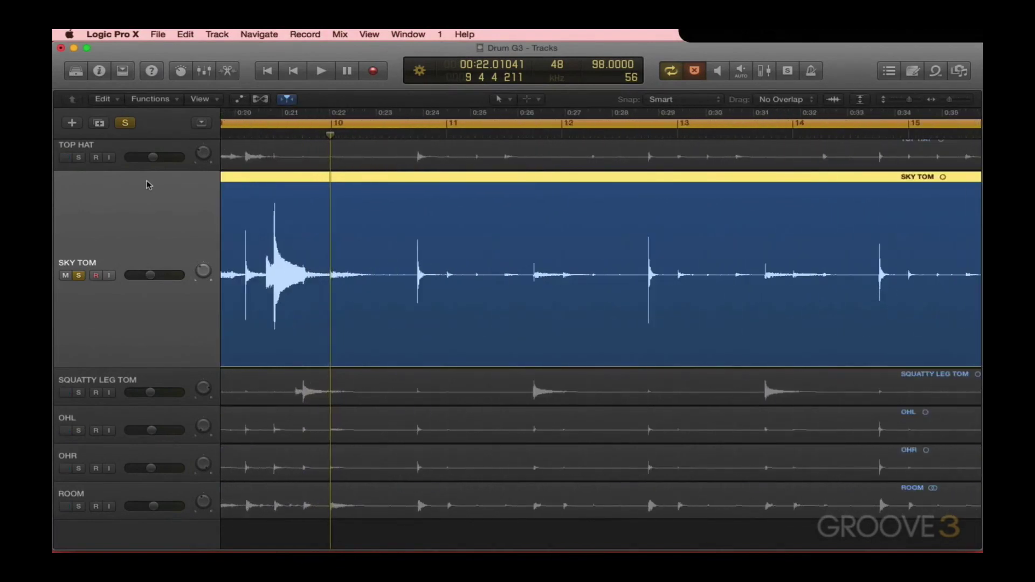
scroll(148, 185, "left", 10)
scroll(148, 185, "right", 3)
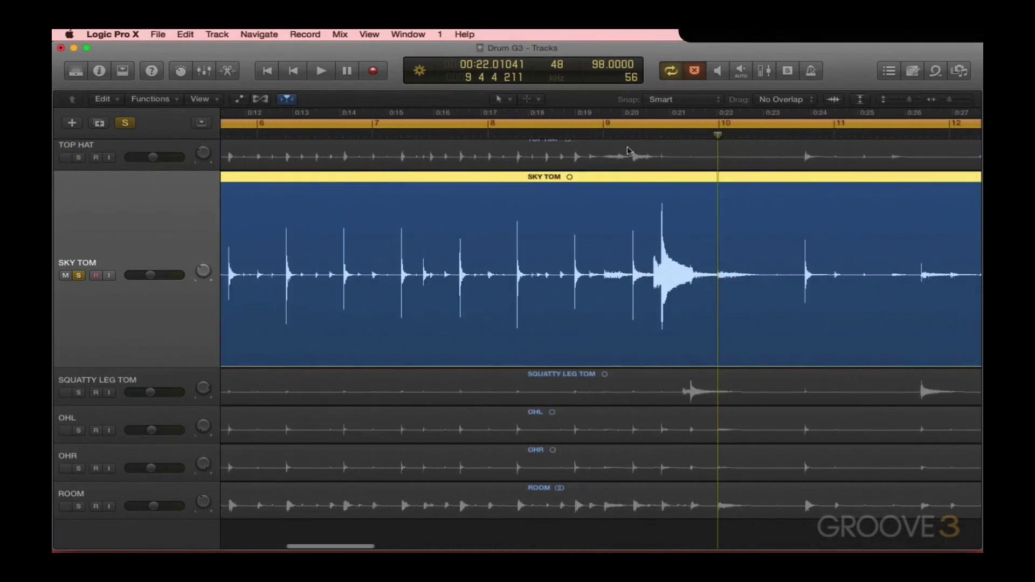
left_click(684, 134)
left_click_drag(654, 313, 521, 314)
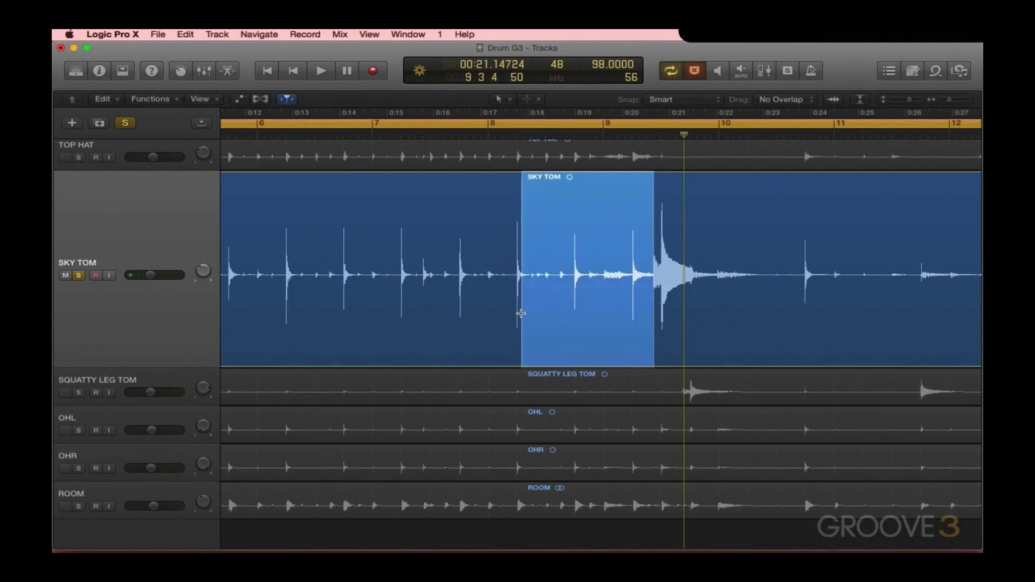
key("Delete")
left_click(492, 183)
key("Delete")
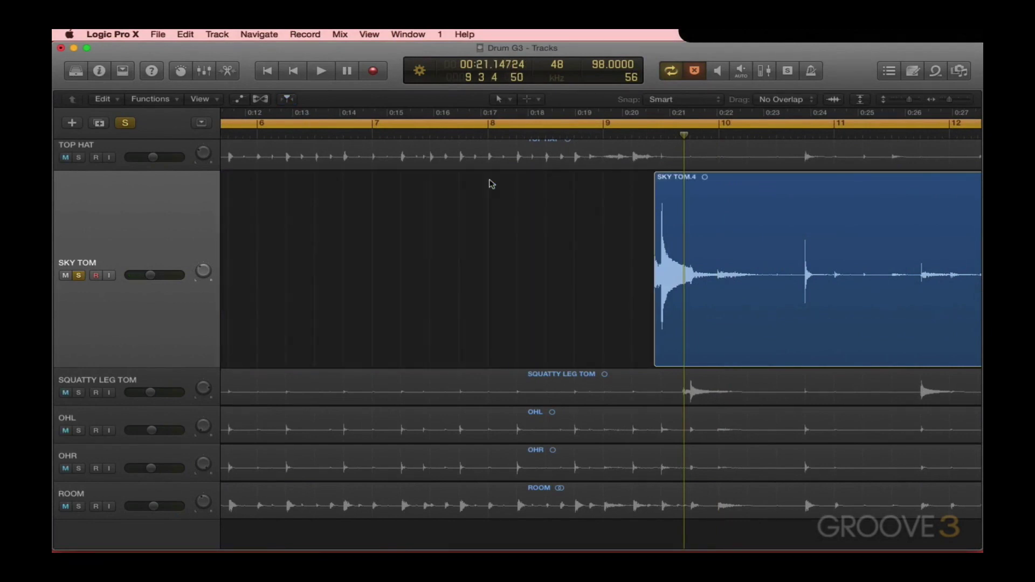
Add a very short fade-in at the start of the SKY TOM region at the bar 9 hit and audition it.
key("super+Right")
key("super+Right")
key("super+Right")
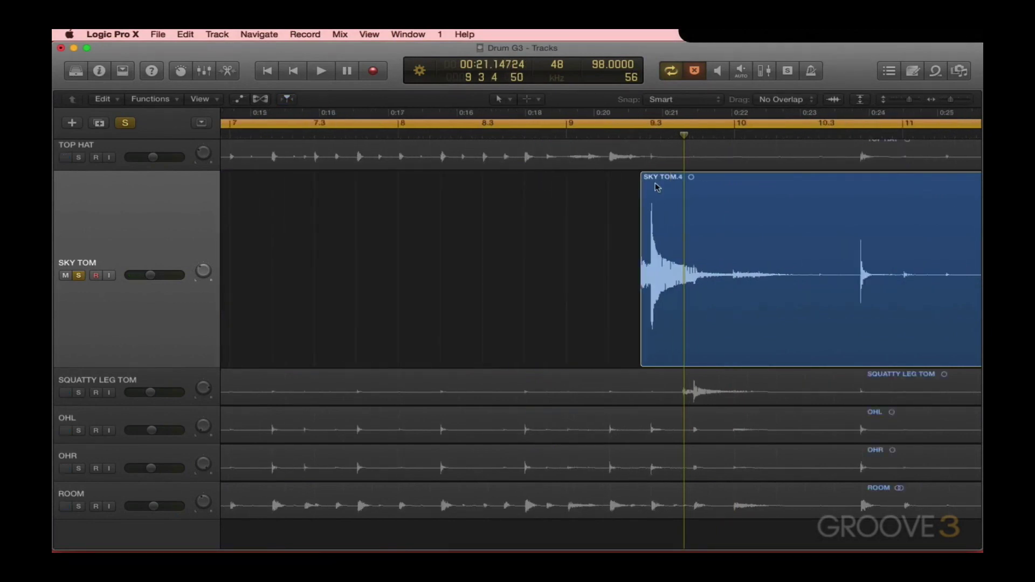
left_click_drag(510, 327, 500, 325)
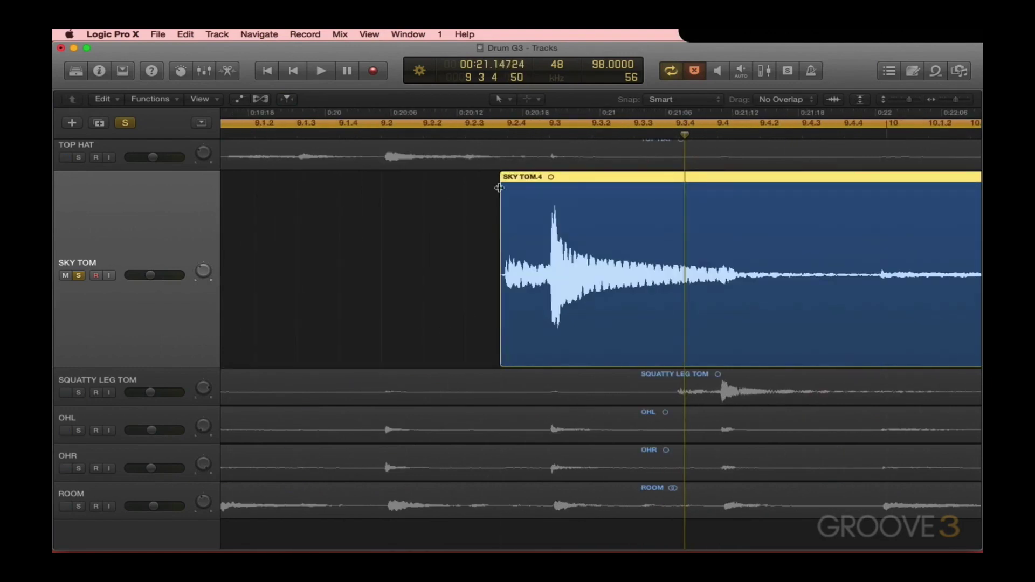
left_click(491, 136)
key("space")
key("space")
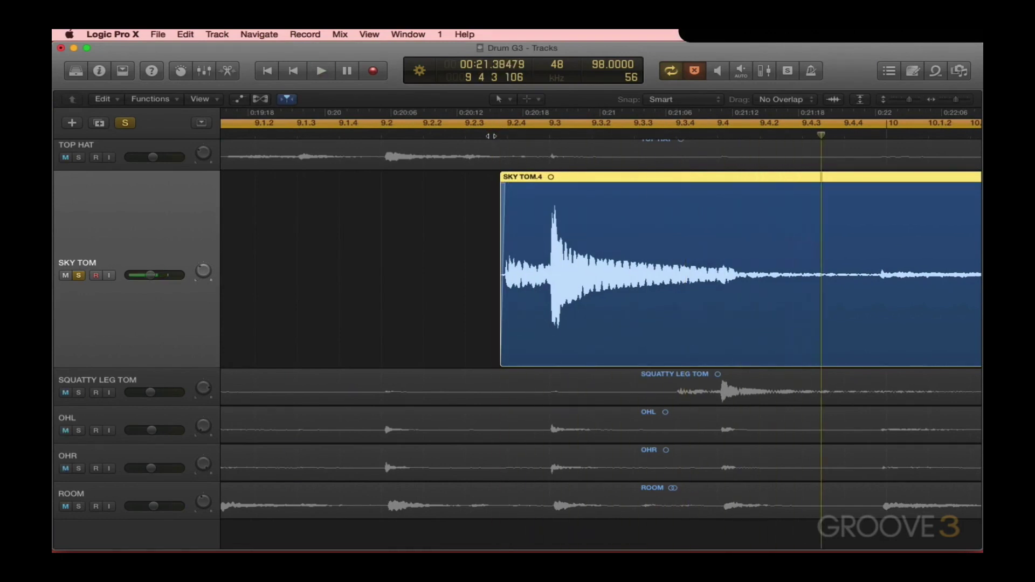
End the bar 9 SKY TOM hit with a fade-out over its decay and trim away the bleed up to the hit near bar 18.
key("alt+bracketright")
left_click_drag(821, 178, 722, 185)
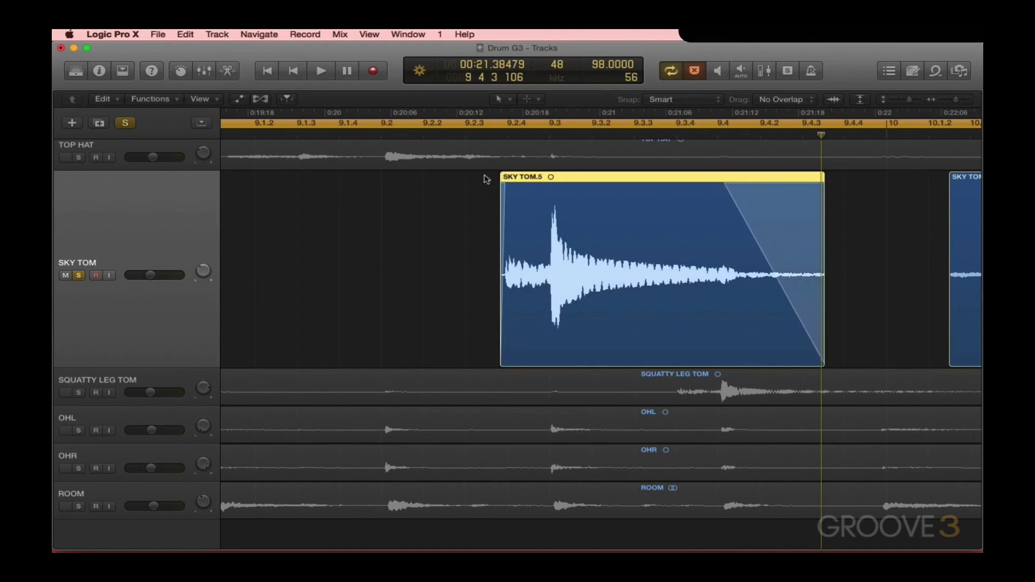
left_click(487, 134)
key("space")
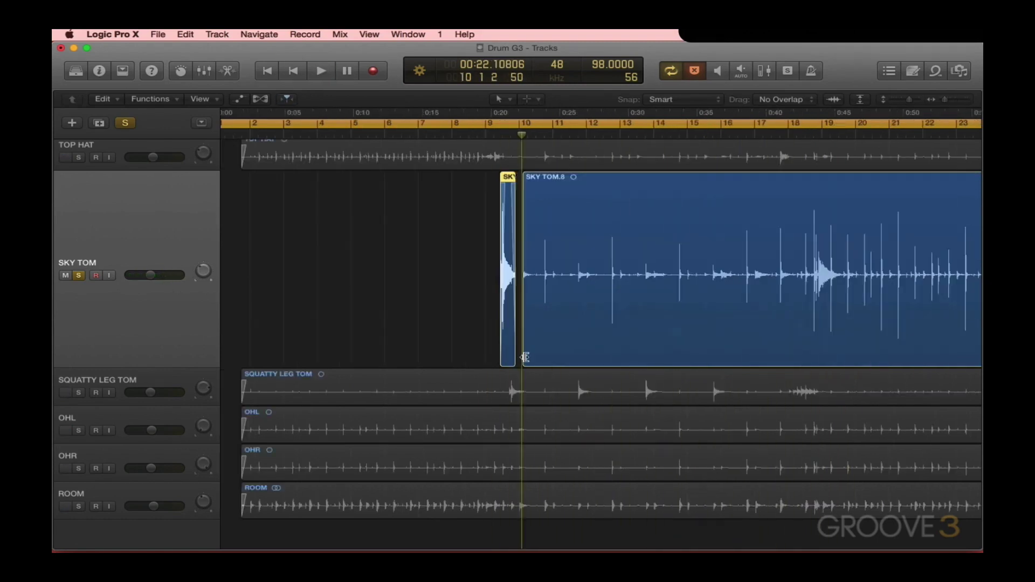
left_click(525, 357)
left_click_drag(525, 358, 809, 368)
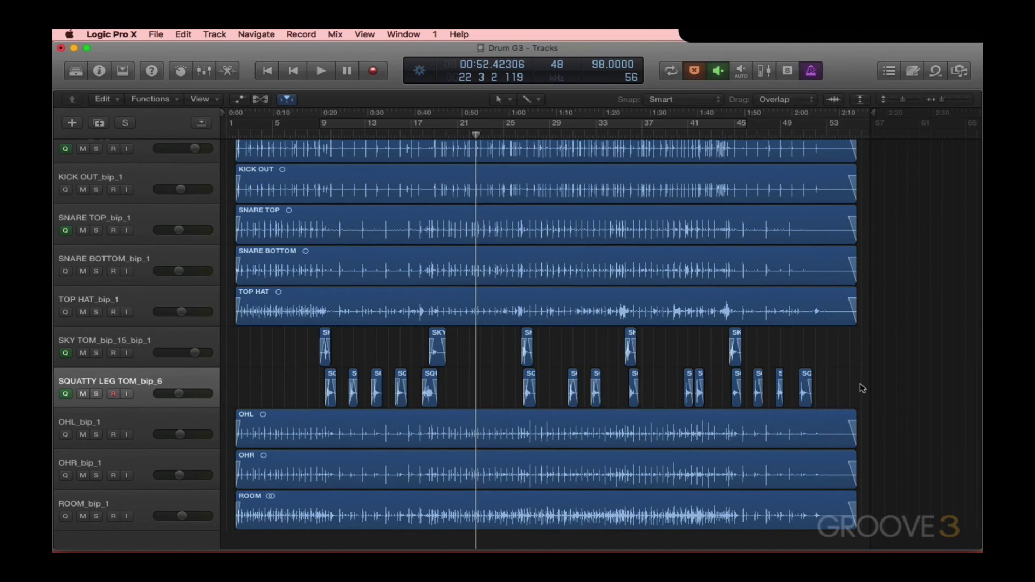
Select all drum regions and bounce and replace all tracks with Normalize off, saving the project first.
scroll(862, 388, "up", 1)
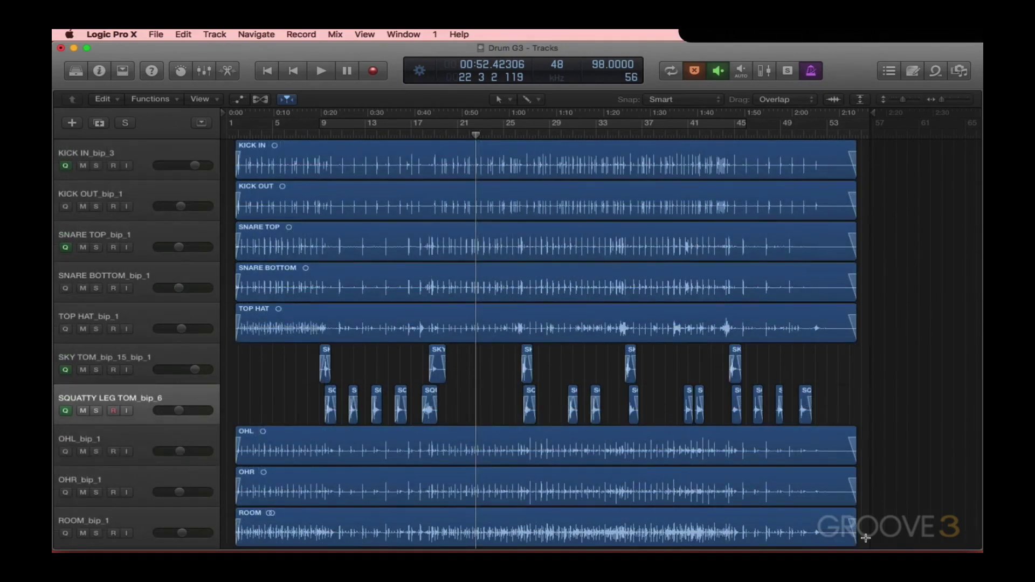
left_click_drag(866, 538, 228, 360)
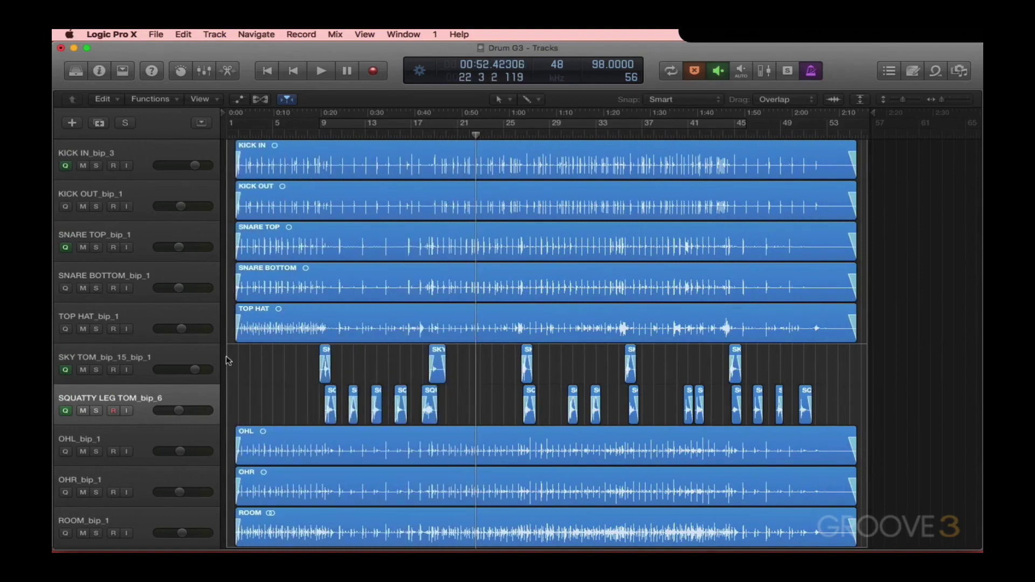
left_click(156, 34)
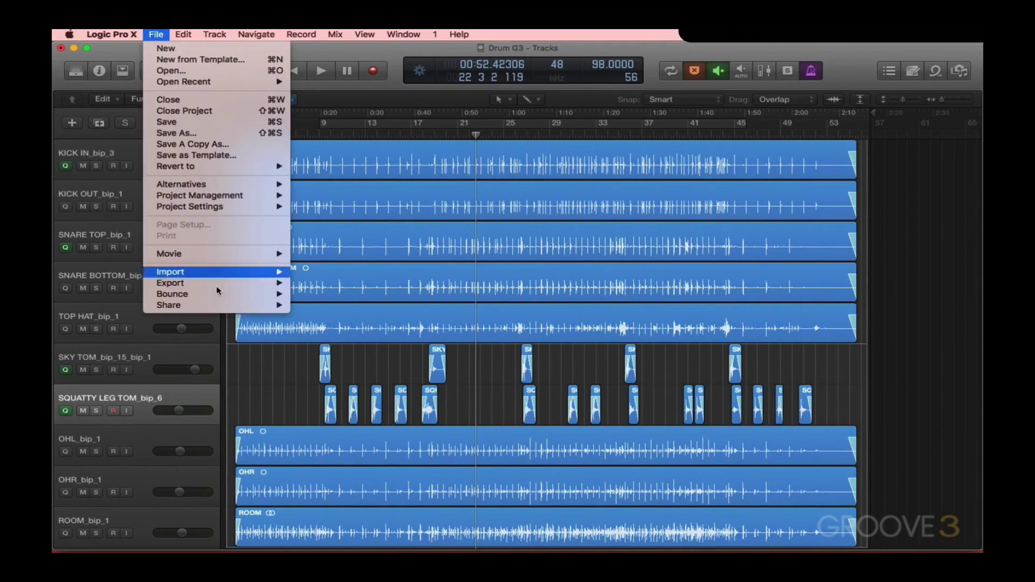
mouse_move(218, 295)
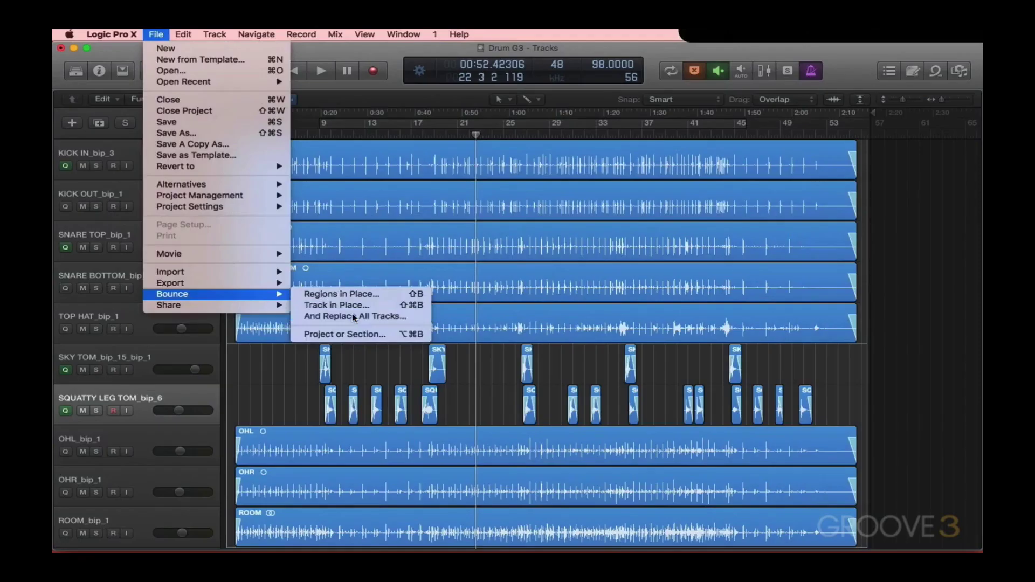
left_click(354, 317)
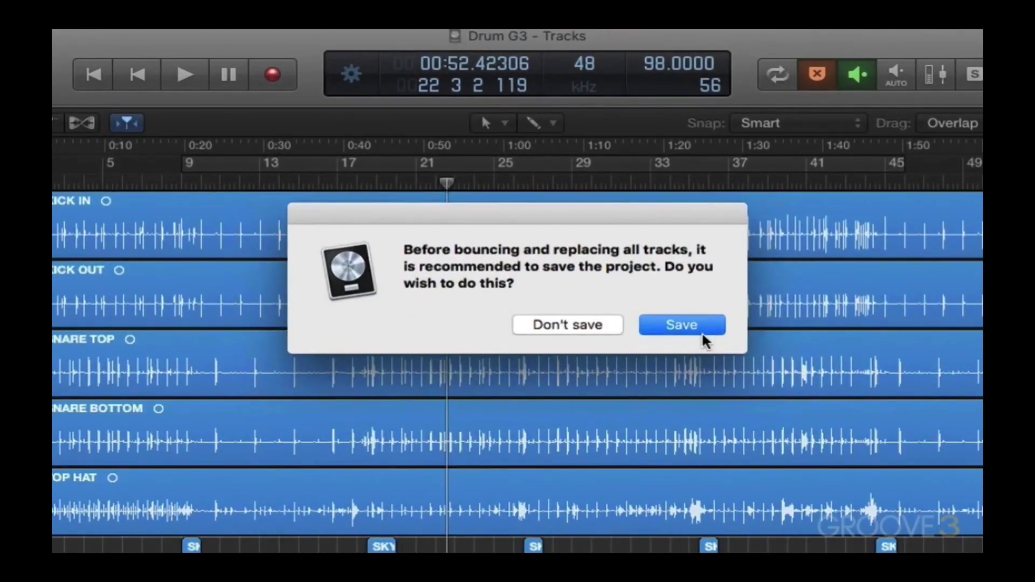
left_click(703, 326)
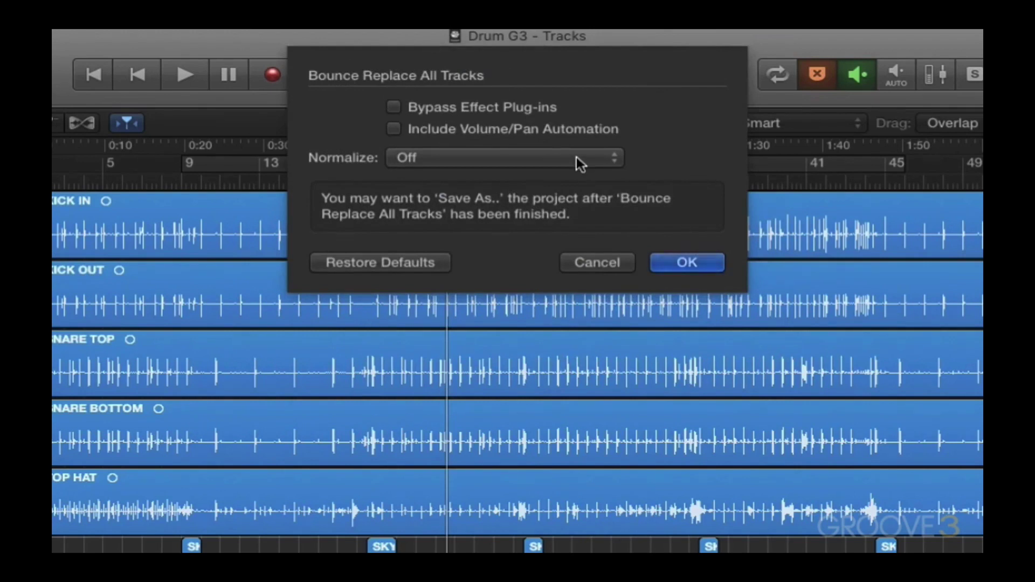
key("Return")
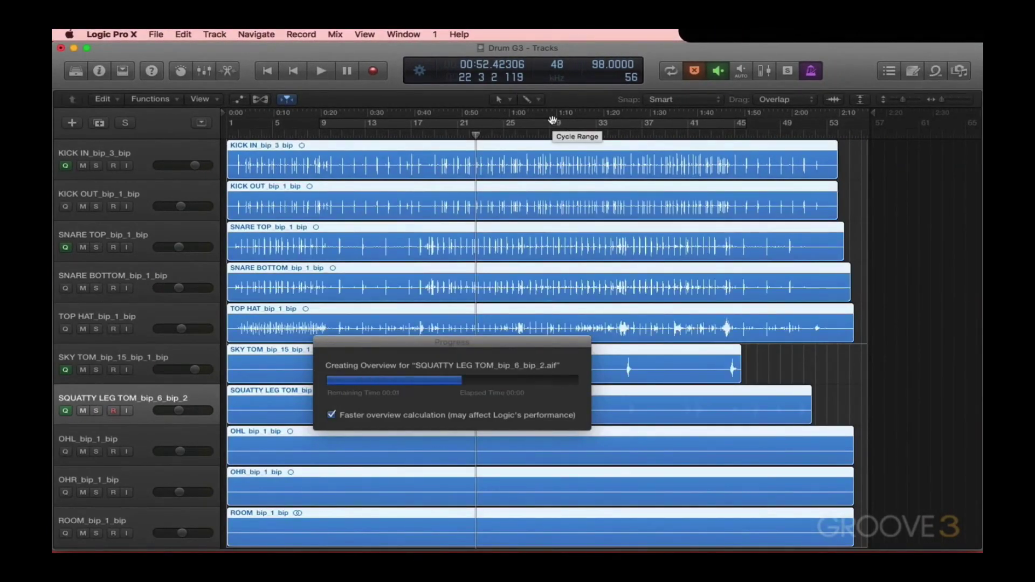
left_click(818, 359)
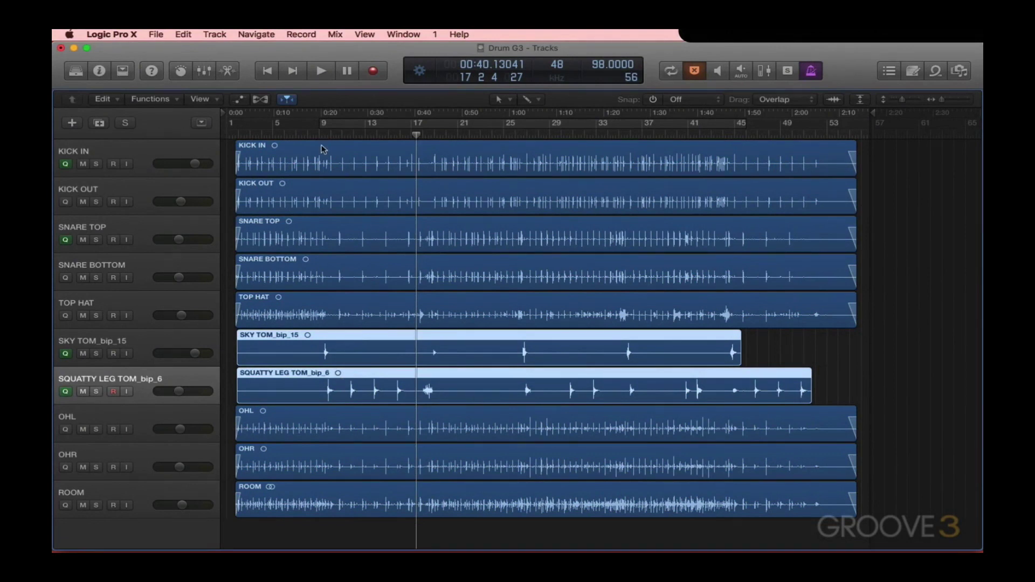
Select all regions, open KICK IN in the audio file editor and turn on Transient Editing Mode.
key("super+a")
double_click(309, 149)
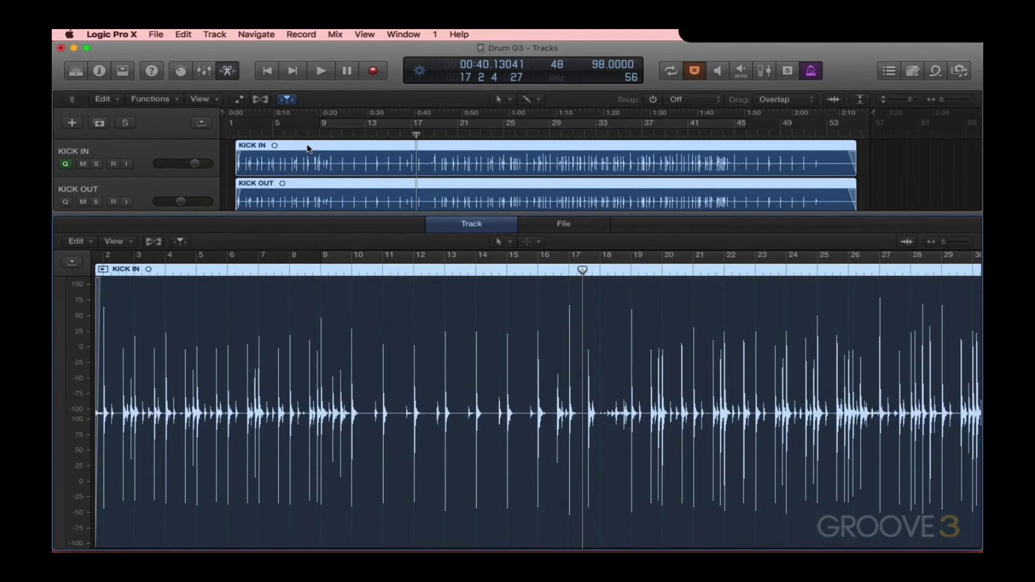
left_click(567, 229)
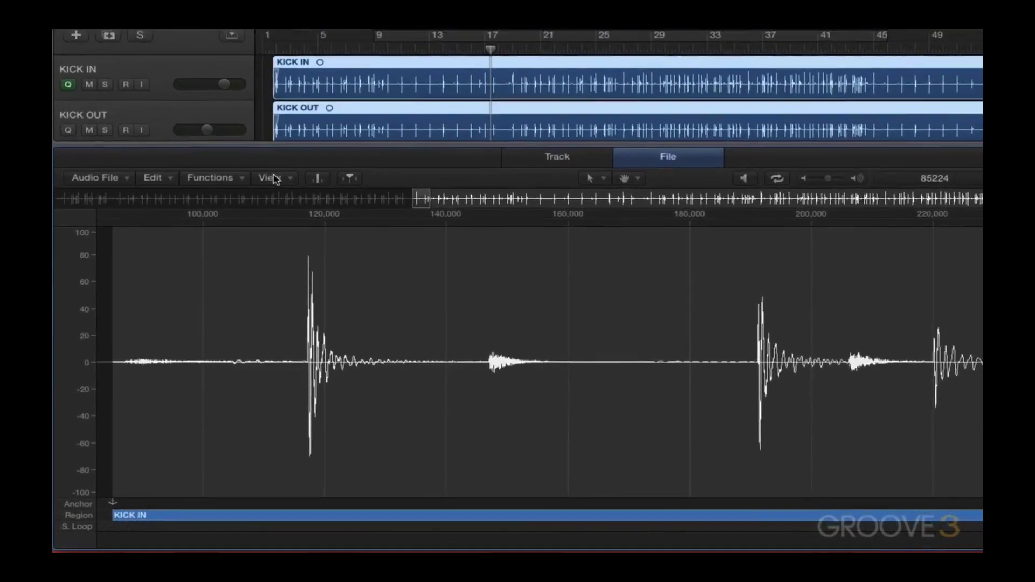
left_click(233, 241)
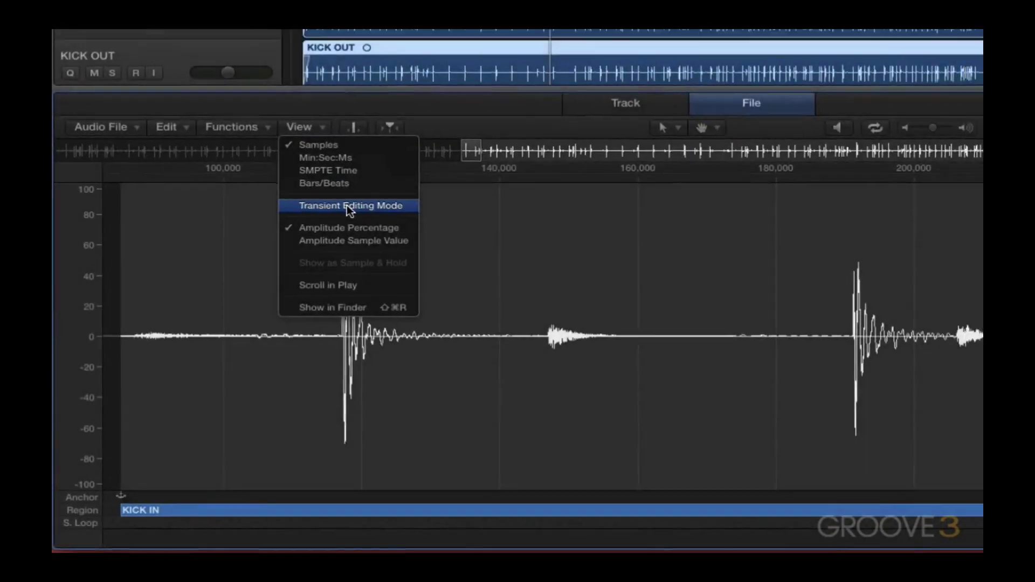
left_click(353, 199)
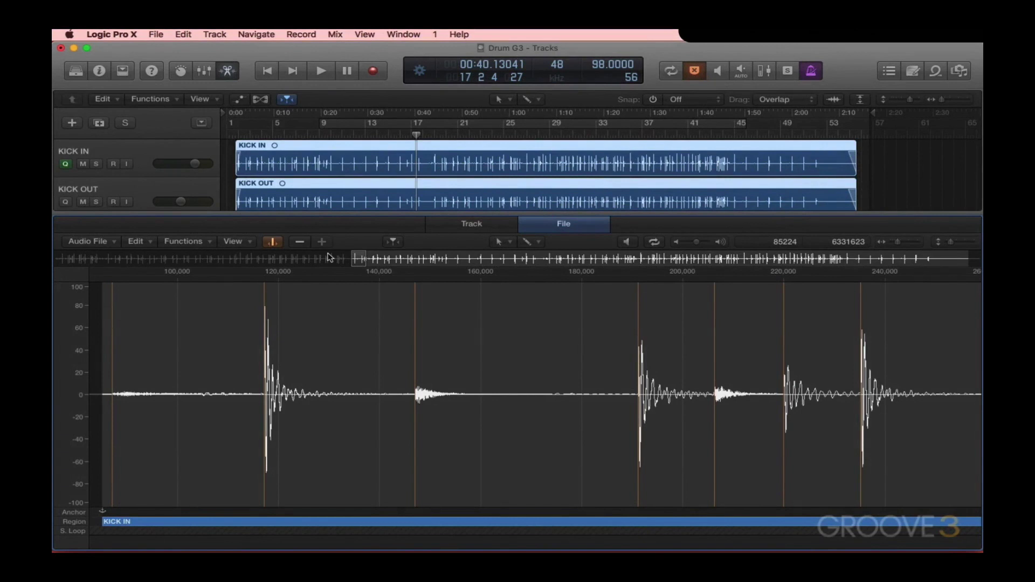
Reduce the number of detected transients in KICK IN until the markers sit mainly on the actual kick hits.
left_click(301, 244)
left_click(257, 271)
left_click(300, 243)
left_click(301, 242)
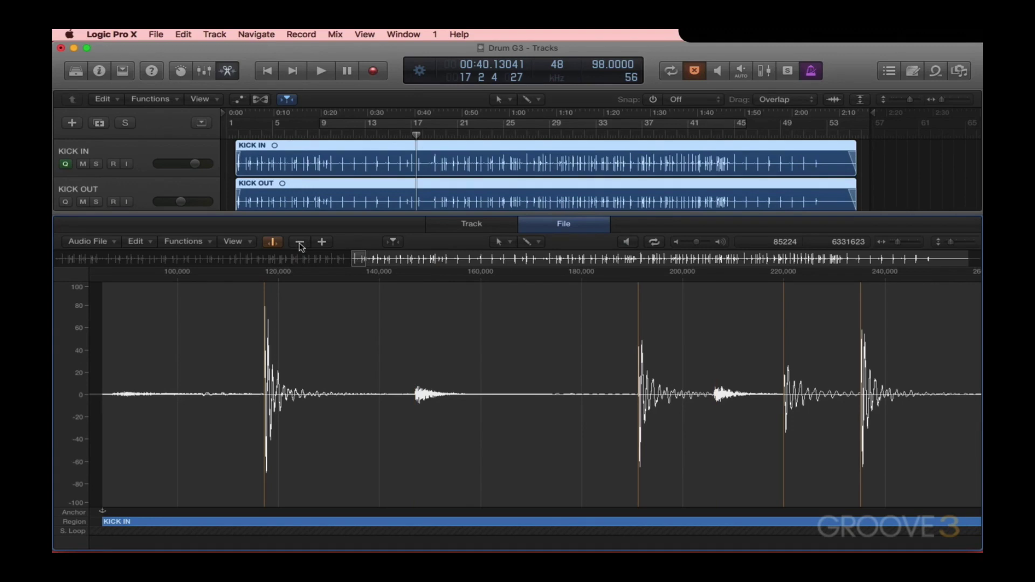
key("super+Left")
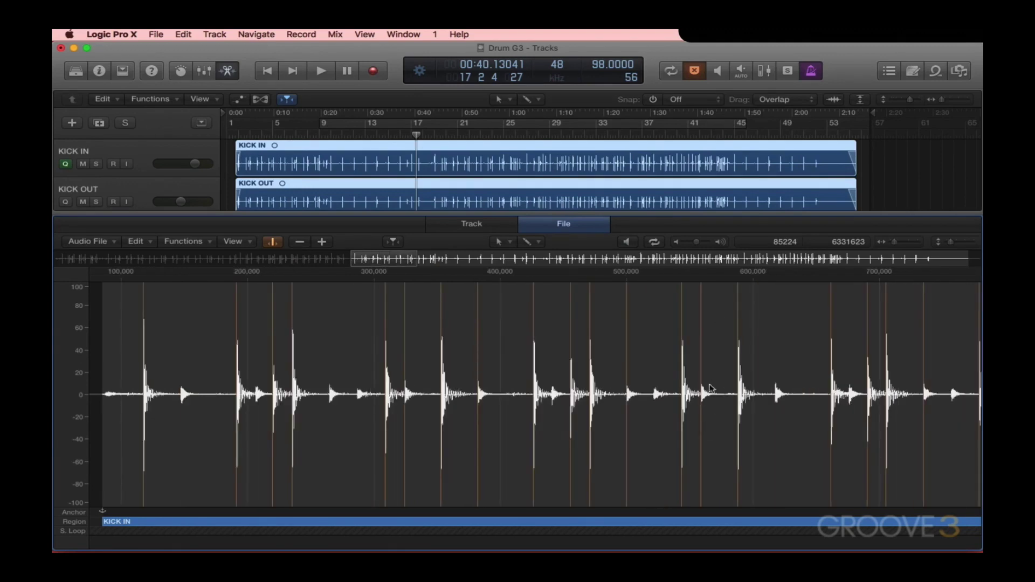
left_click(689, 278)
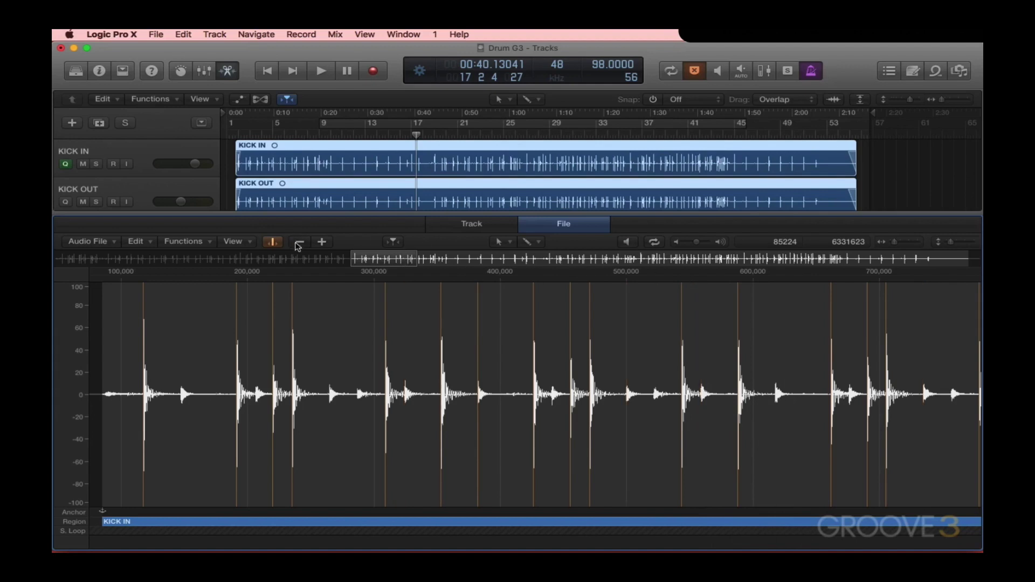
Delete the false KICK IN transient marker on the small bleed peak near sample 1,616,000.
key("super+Left")
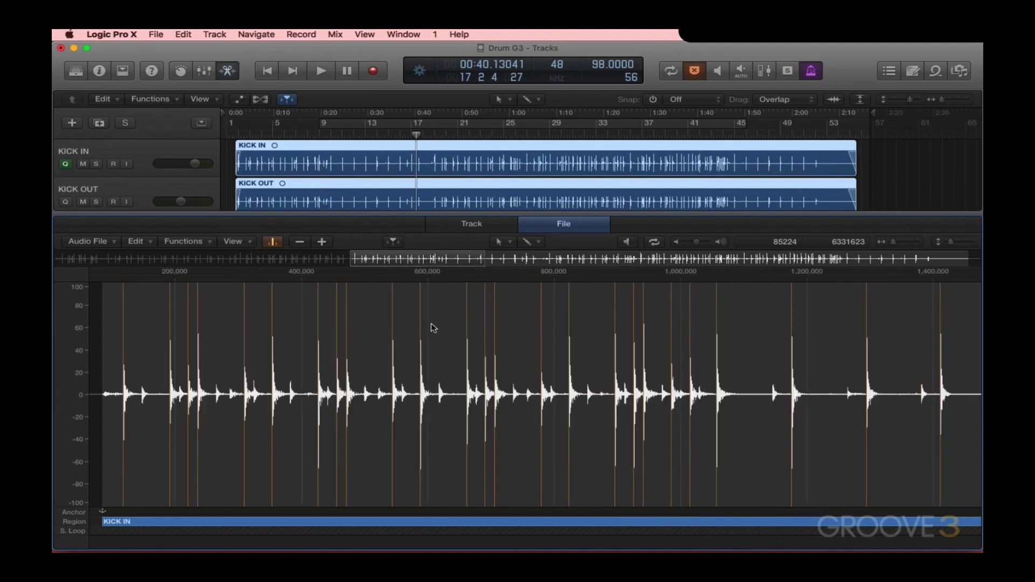
scroll(477, 380, "right", 10)
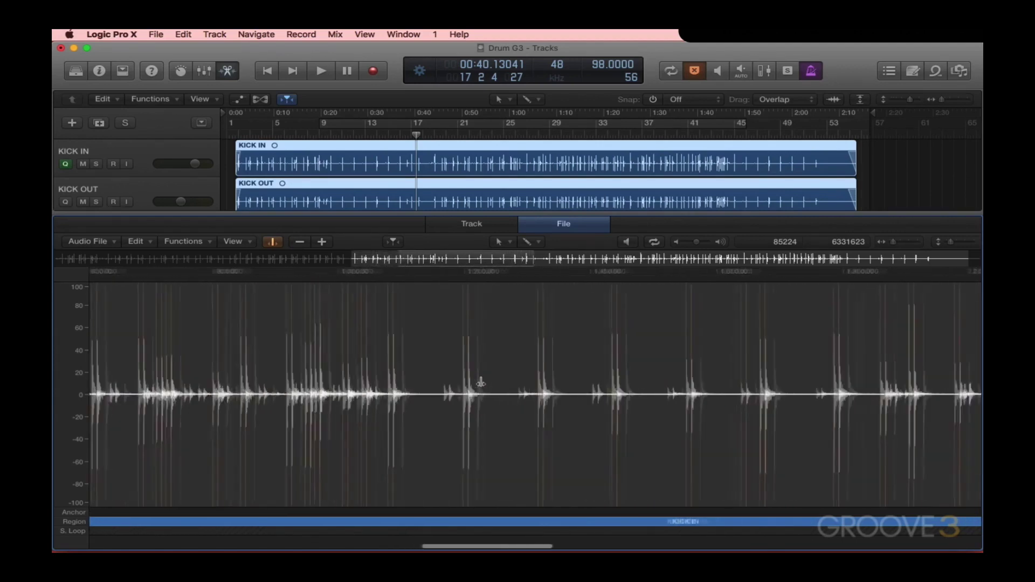
scroll(482, 384, "right", 2)
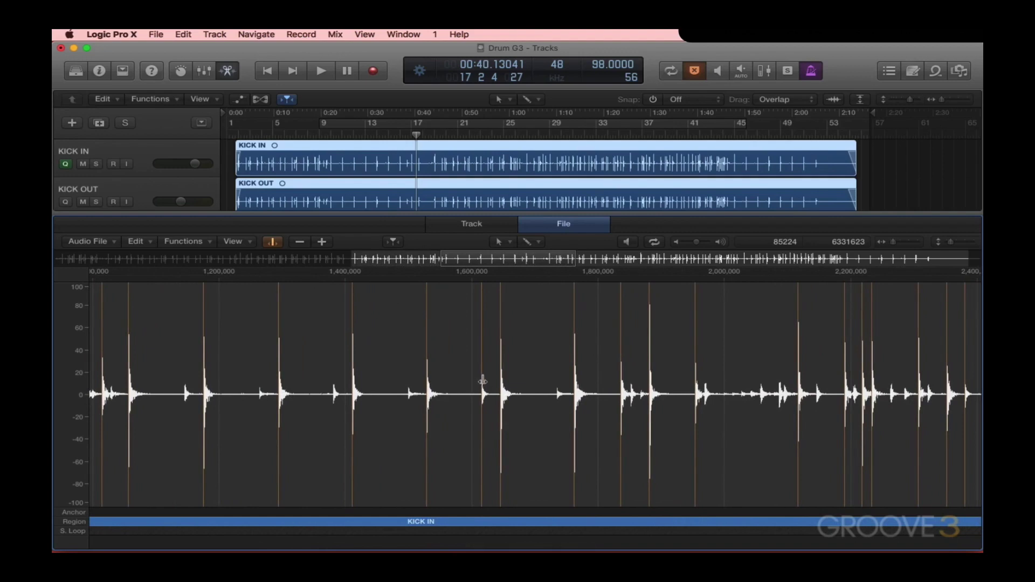
double_click(481, 381)
Add a transient marker at the unmarked KICK IN hit near sample 3,395,000, align it with the attack, and close the editor.
scroll(576, 307, "right", 10)
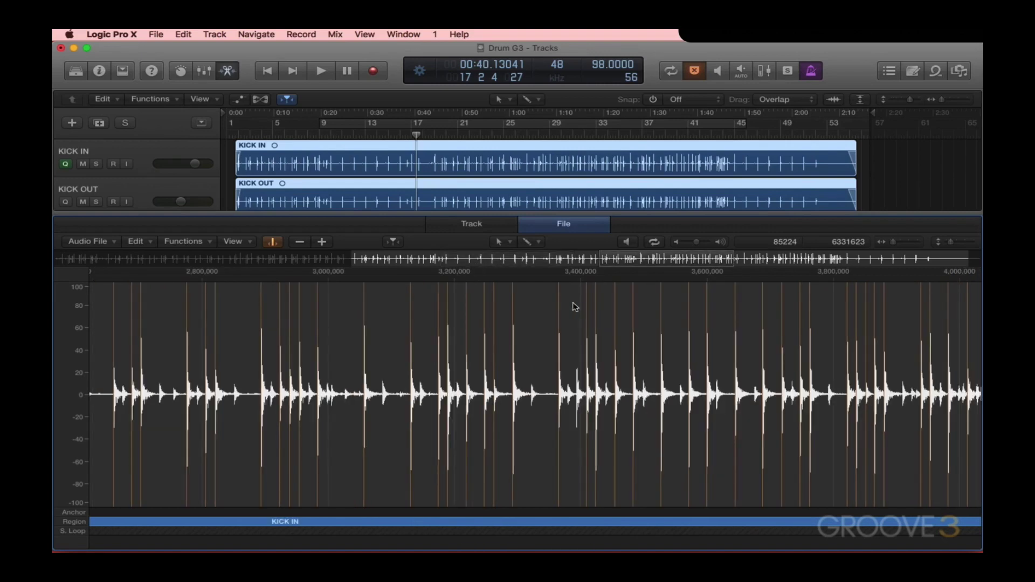
double_click(572, 306)
left_click_drag(573, 305, 576, 305)
key("x")
key("x")
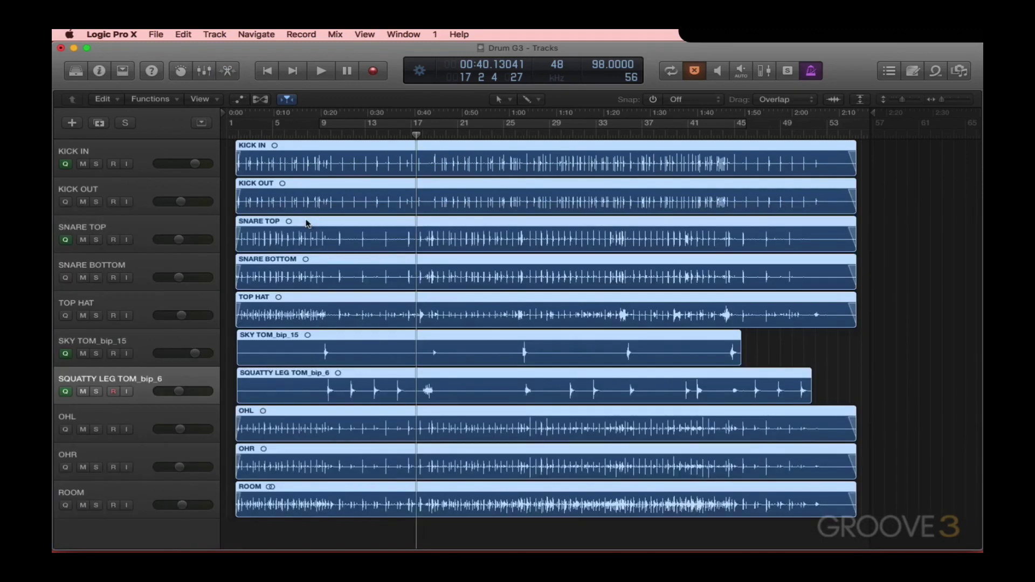
Open the SNARE TOP region in the audio file editor and turn on Transient Editing Mode.
double_click(306, 222)
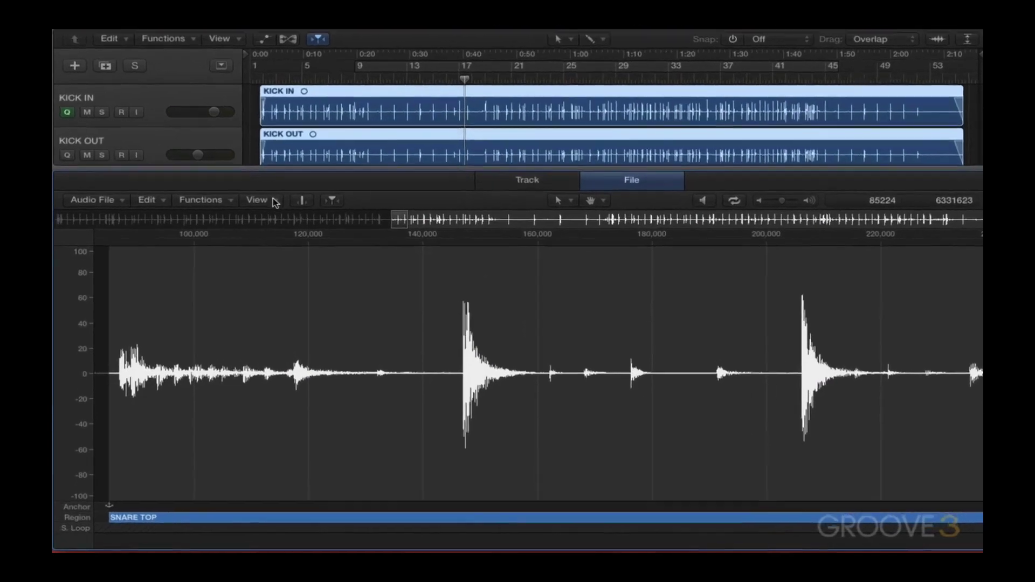
left_click(233, 241)
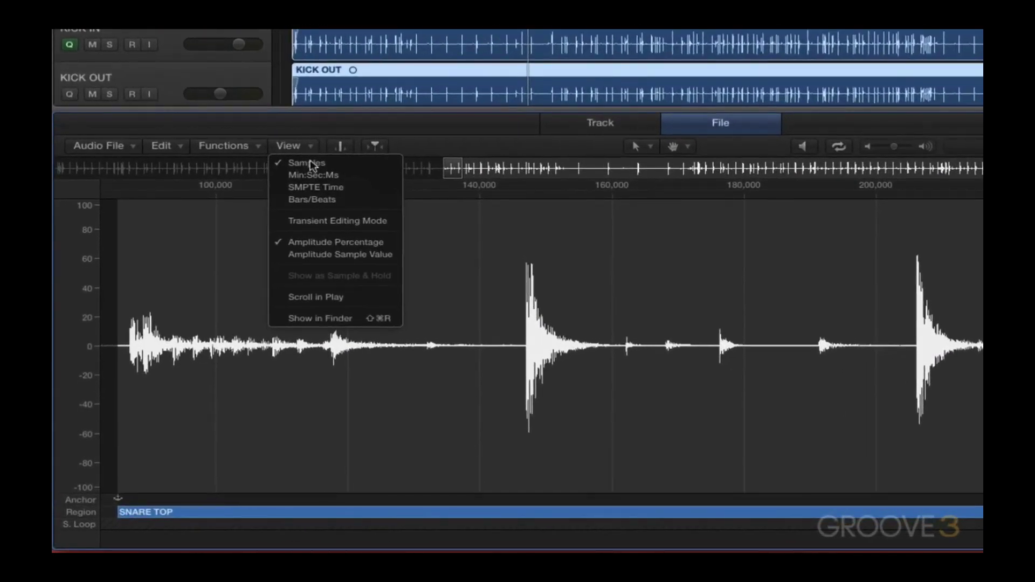
left_click(337, 222)
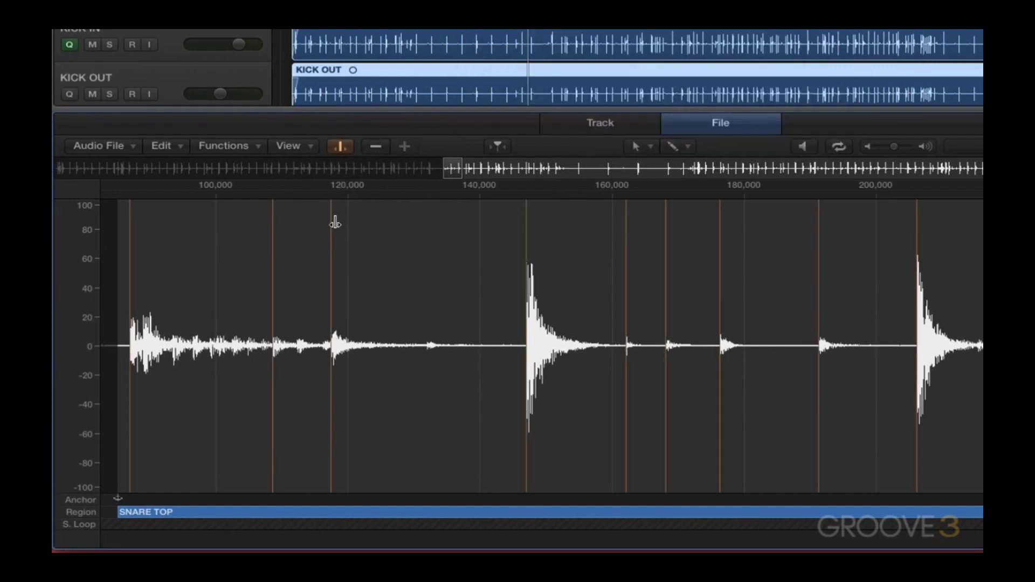
Reduce the number of detected transients in SNARE TOP so the small bleed peaks between the snare hits are unmarked.
left_click(379, 150)
left_click(379, 150)
left_click(379, 149)
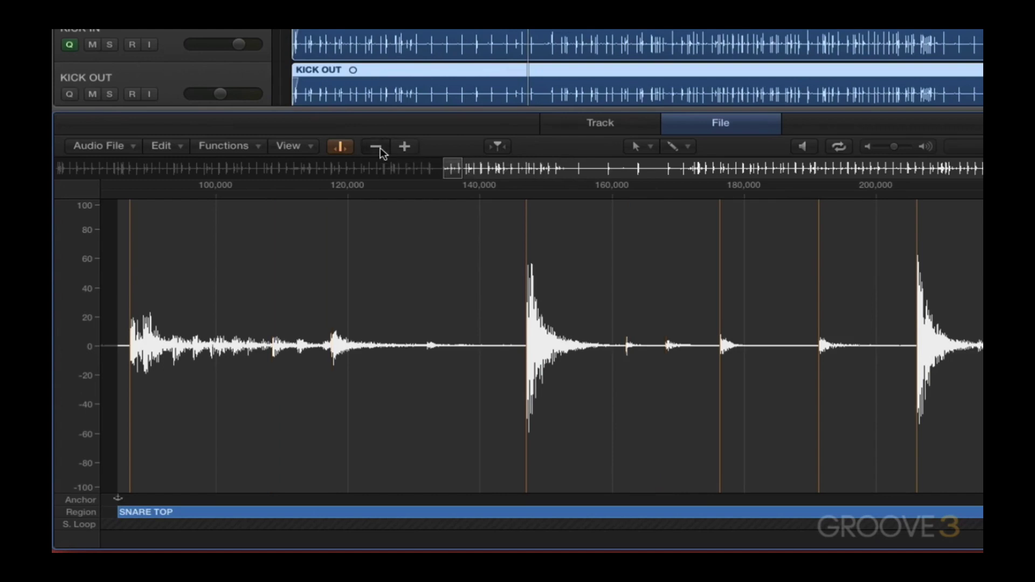
left_click(379, 149)
left_click(379, 149)
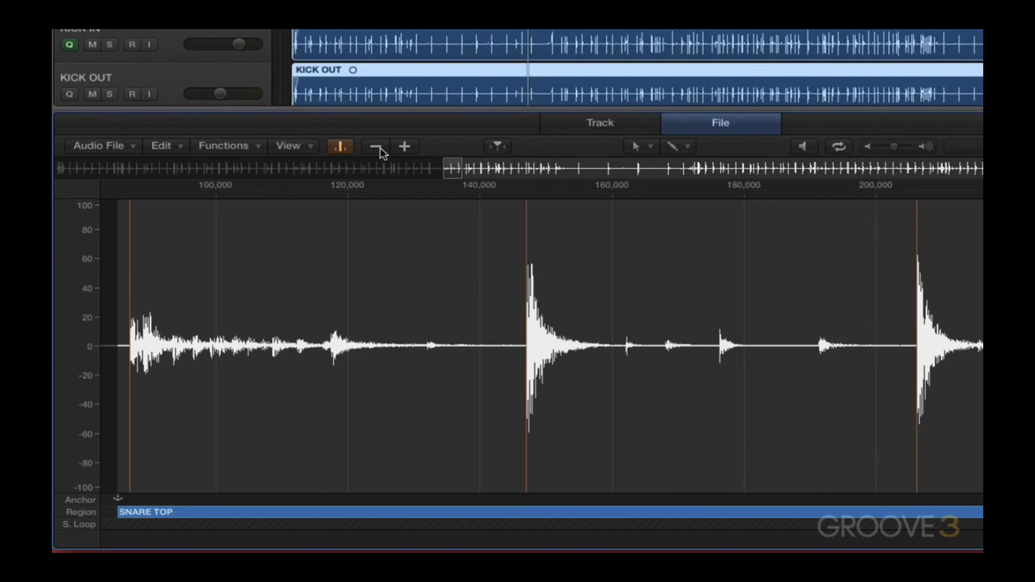
Audition SNARE TOP from its start in the editor and check the transient markers against the snare hits.
key("space")
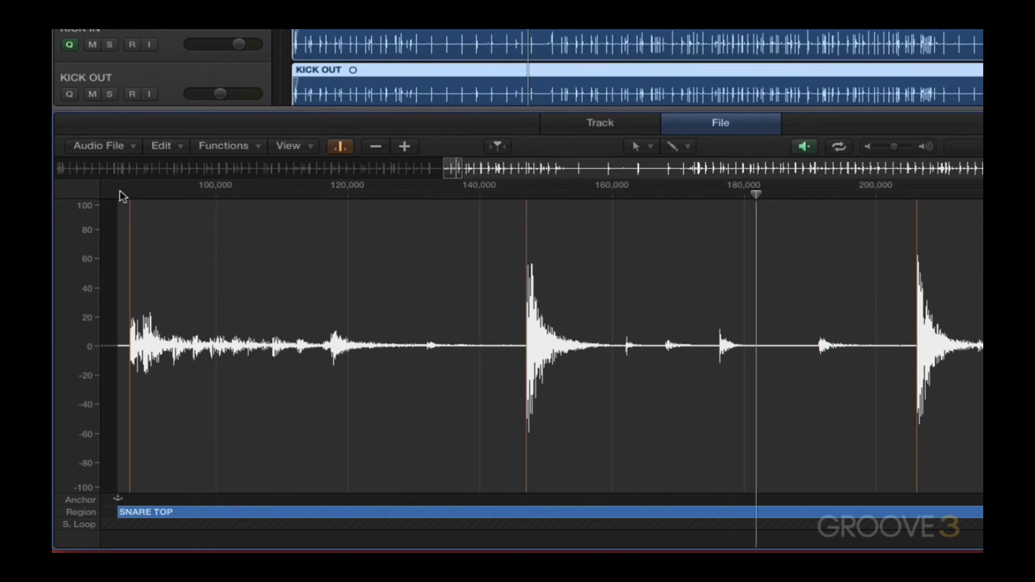
scroll(120, 190, "down", 6)
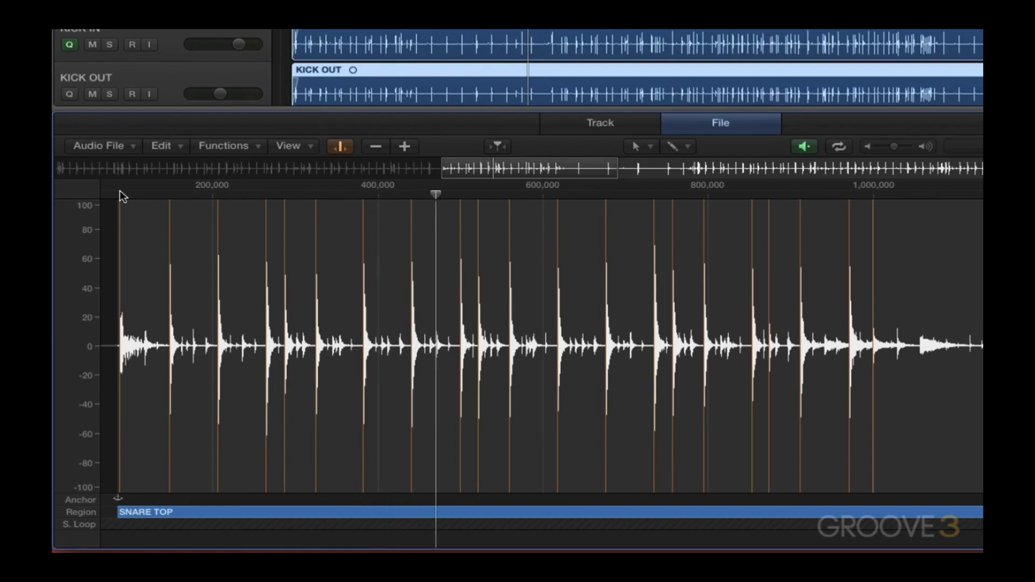
key("space")
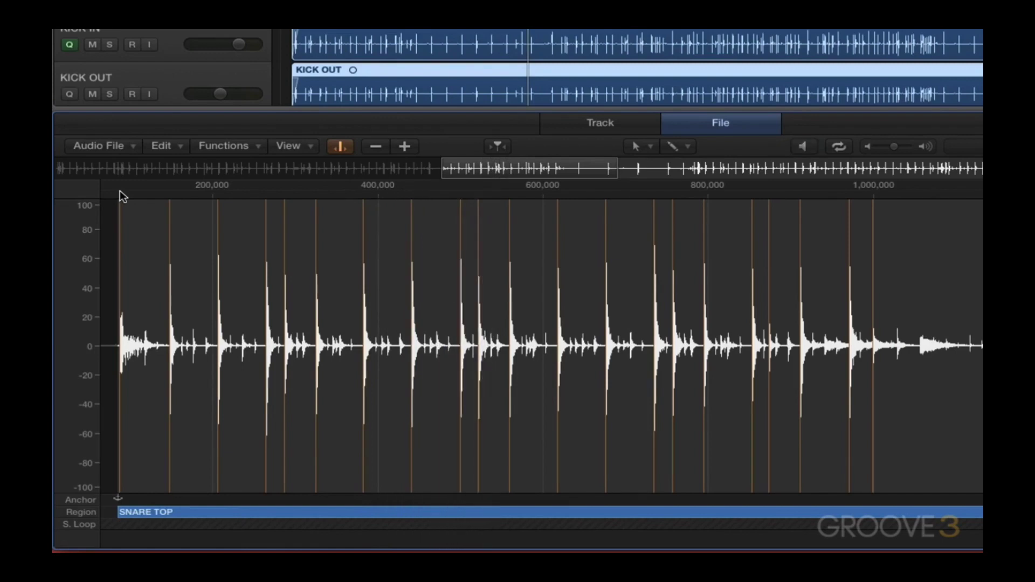
Delete the false SNARE TOP transient marker near sample 875,000 and audition the passage around it.
double_click(769, 260)
left_click(757, 200)
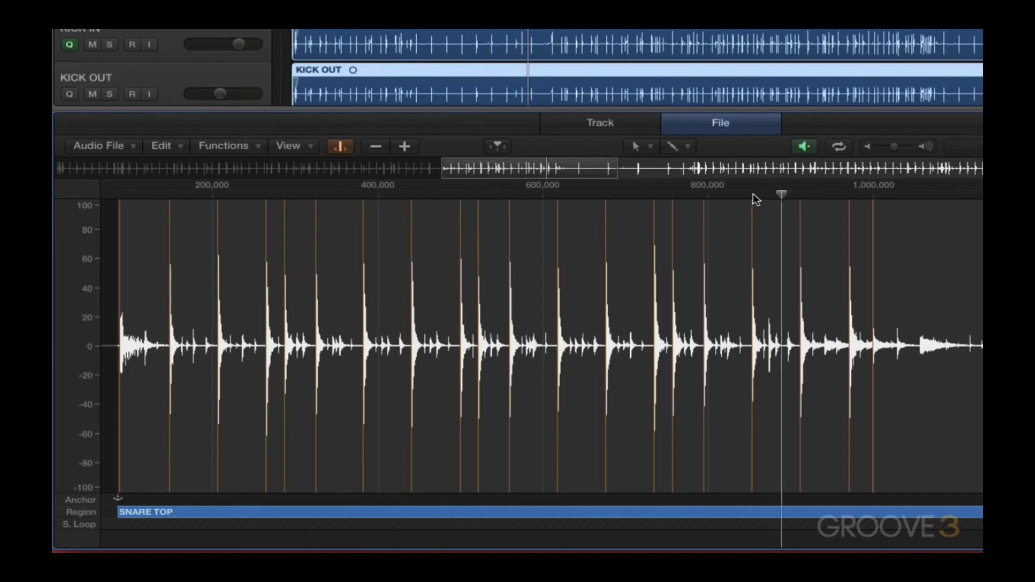
Open the SKY TOM_bip_15 region in the audio file editor and turn on Transient Editing Mode.
left_click(756, 199)
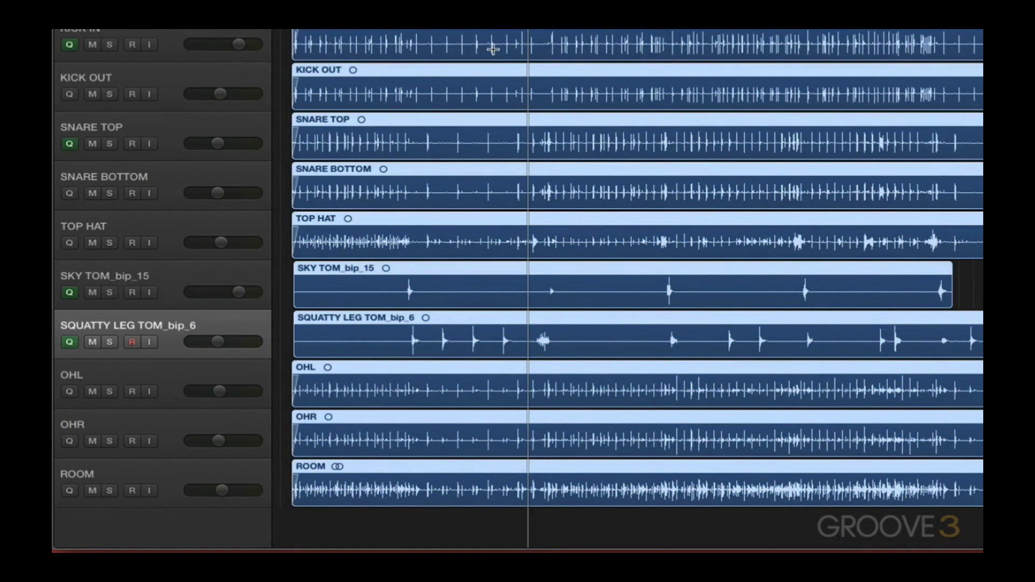
double_click(426, 276)
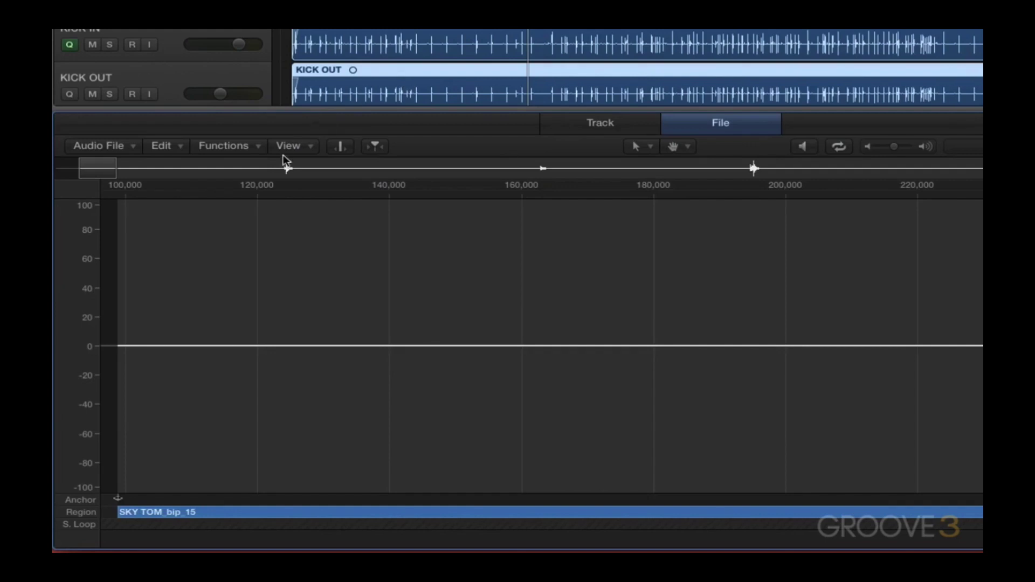
left_click(299, 146)
left_click(323, 222)
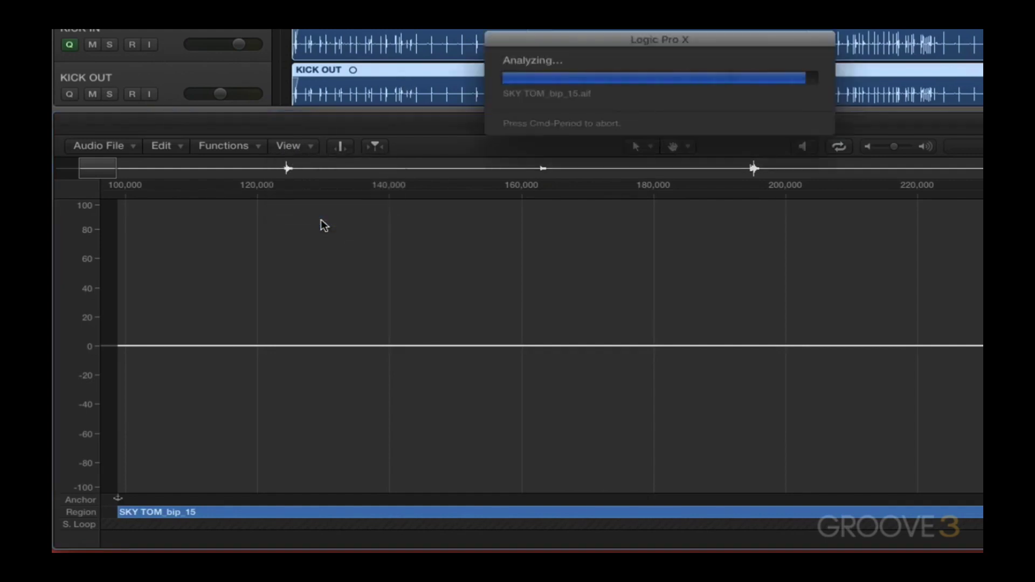
Audition the first SKY TOM_bip_15 hit and reduce the detected transients so the extra markers in the hits' decay are removed.
left_click(470, 192)
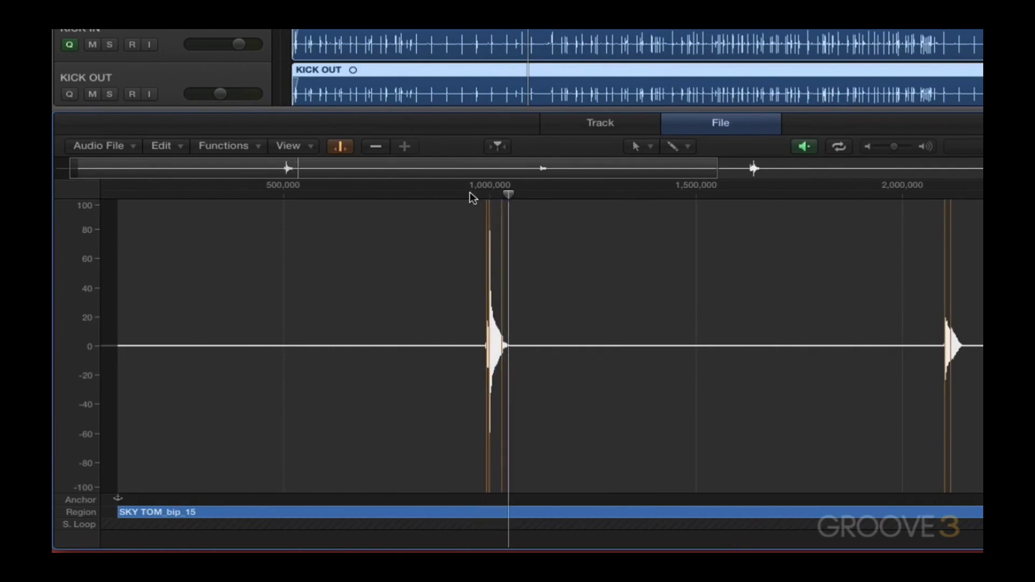
left_click(376, 147)
left_click(375, 147)
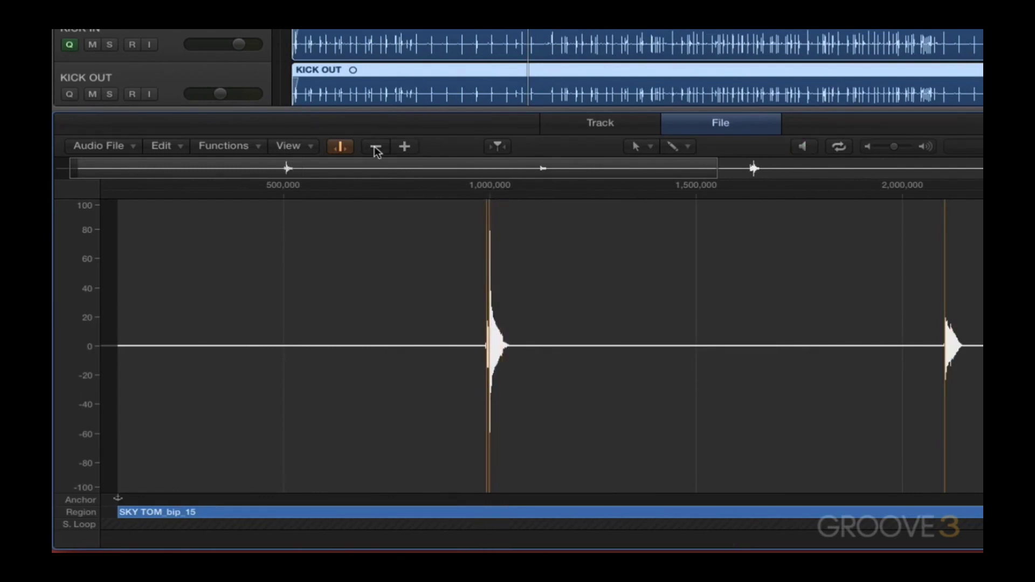
left_click(376, 147)
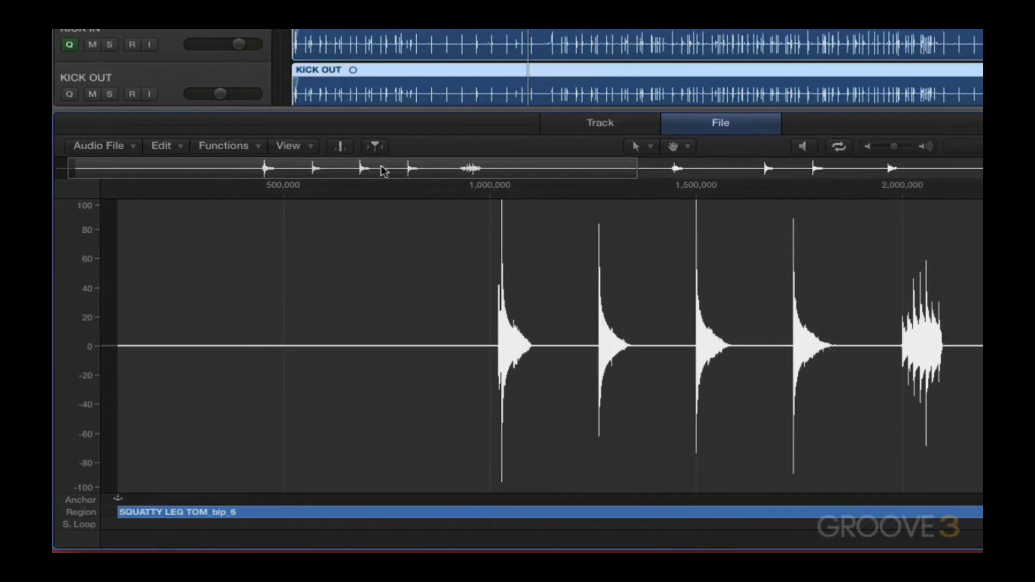
Turn on Transient Editing Mode for the SQUATTY LEG TOM_bip_6 region in the audio file editor.
left_click(302, 146)
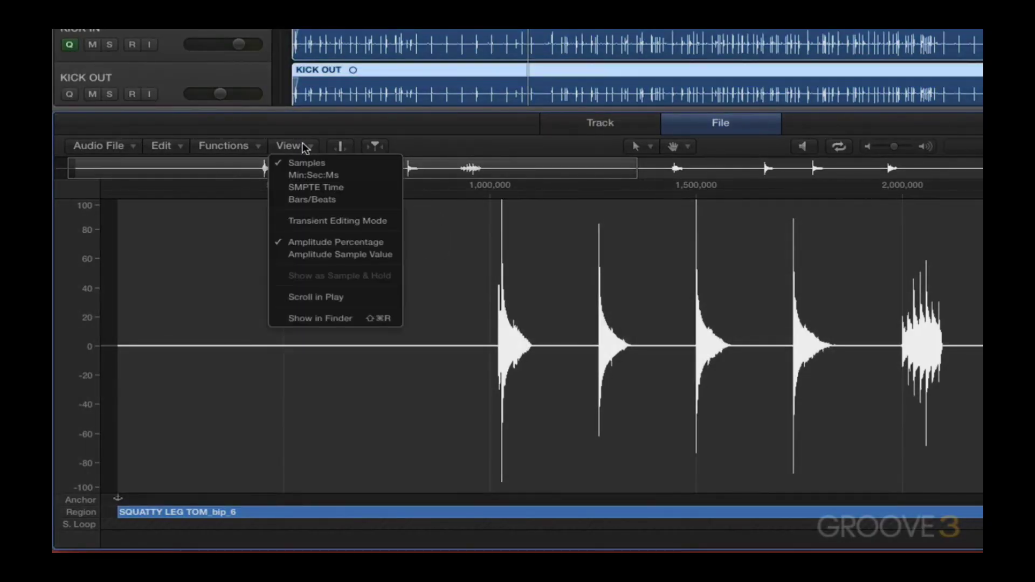
left_click(338, 219)
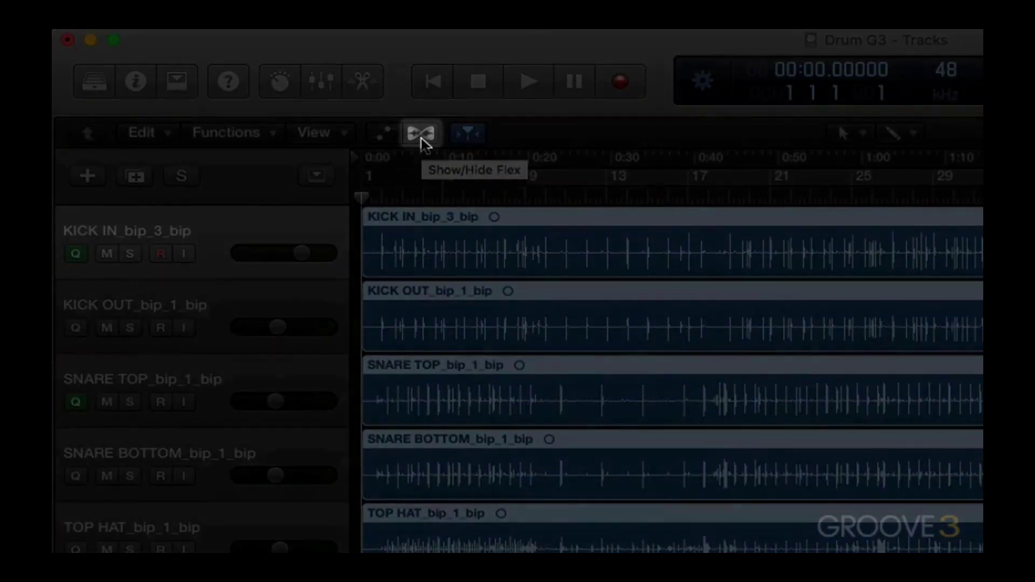
Show Flex in the Tracks area and set the grouped drum tracks to the Flex Time - Slicing mode.
left_click(421, 135)
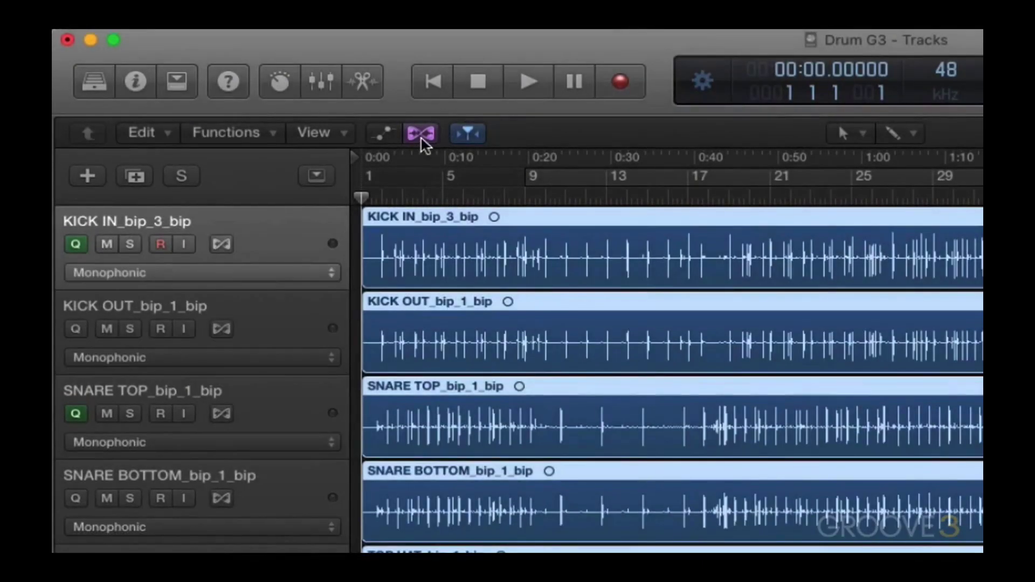
left_click(330, 276)
left_click(329, 276)
left_click(330, 275)
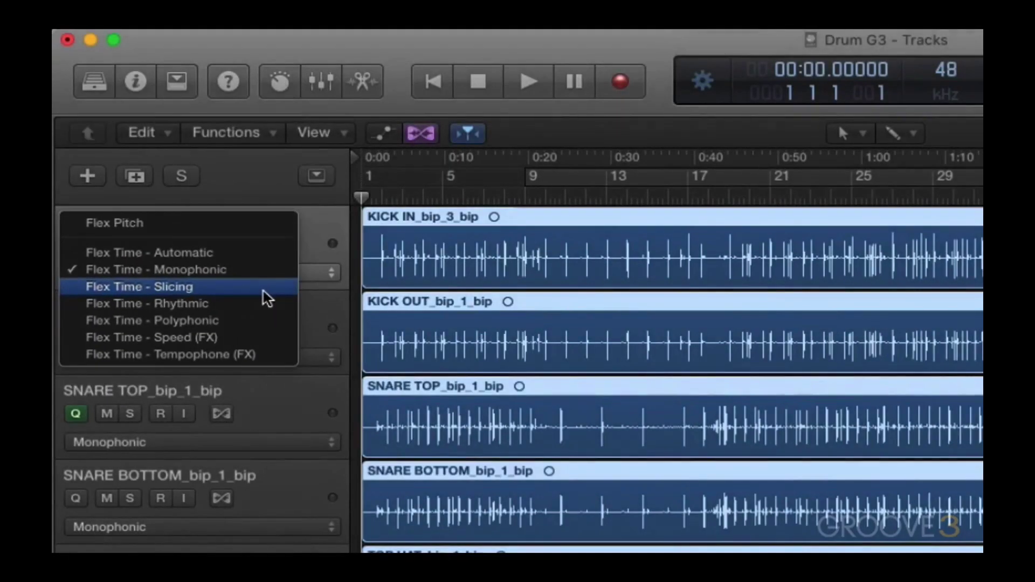
left_click(266, 298)
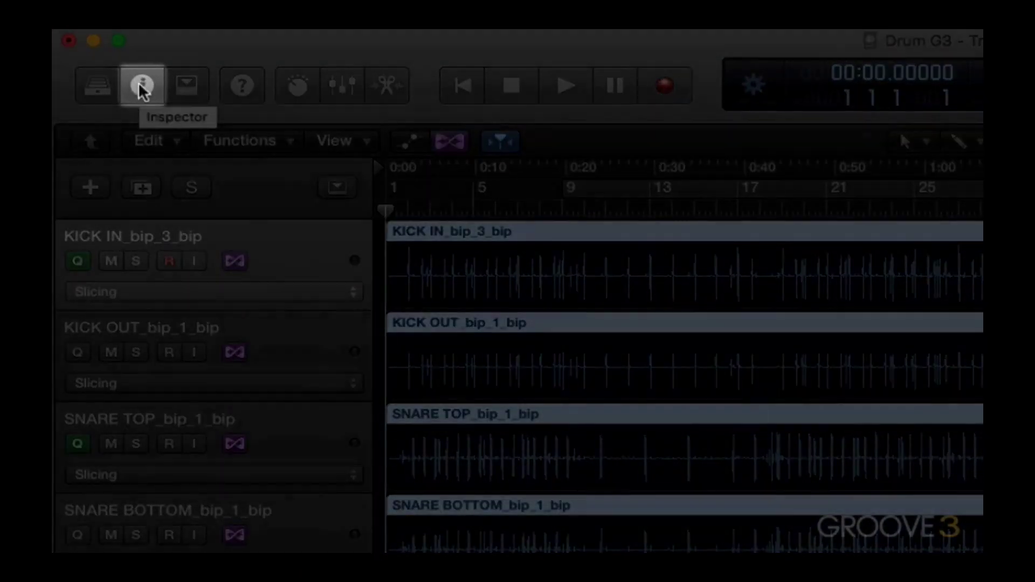
Show the Inspector and examine the Slicing flex settings in the track parameters of KICK IN_bip_3_bip and KICK OUT_bip_1_bip.
left_click(139, 85)
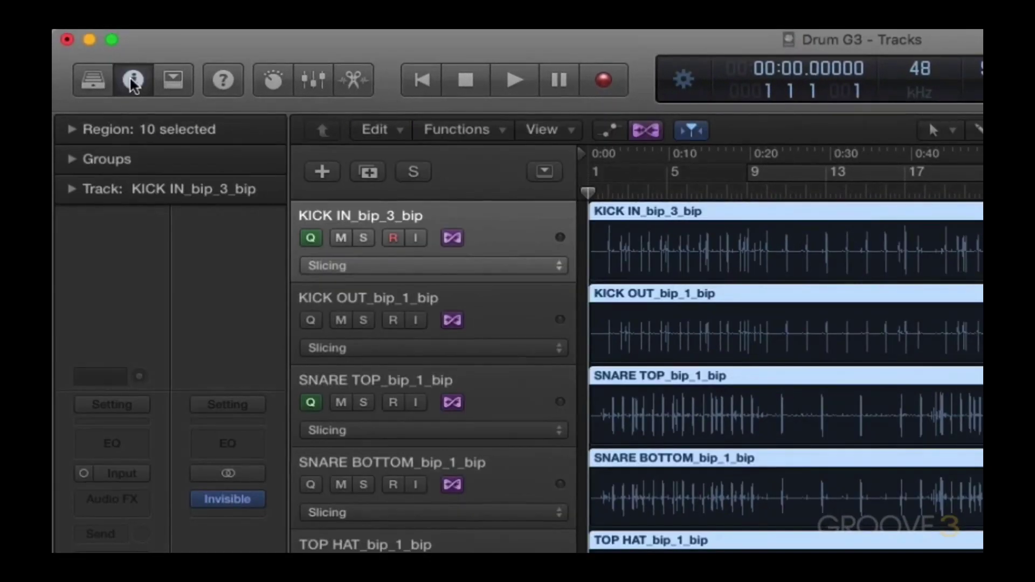
left_click(76, 193)
left_click(74, 194)
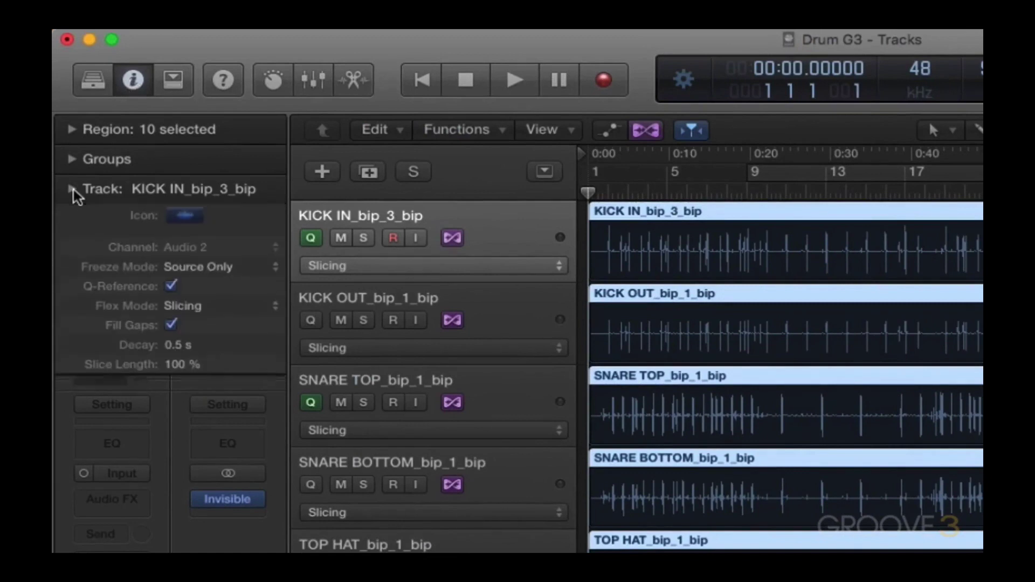
left_click(73, 193)
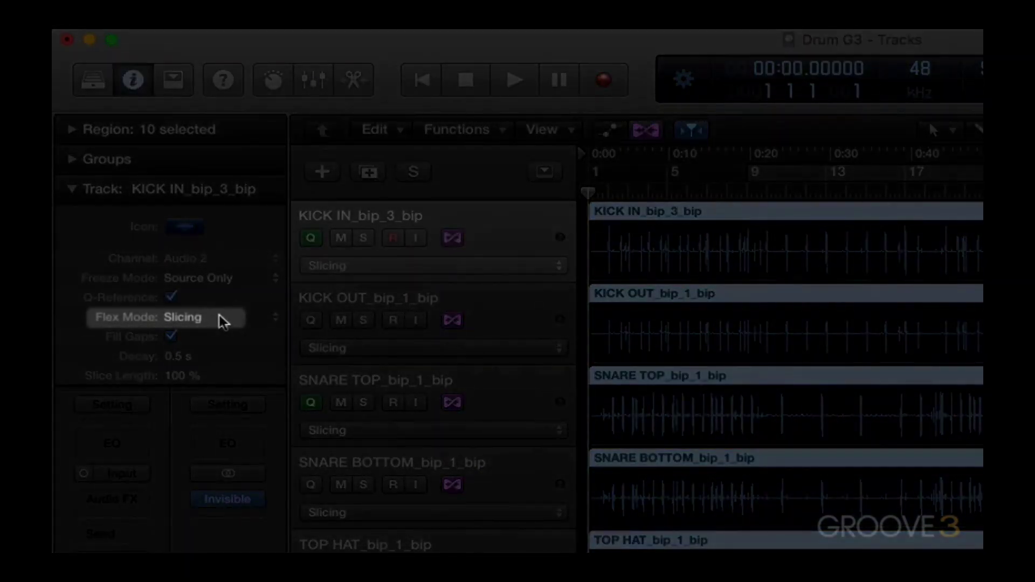
left_click(501, 309)
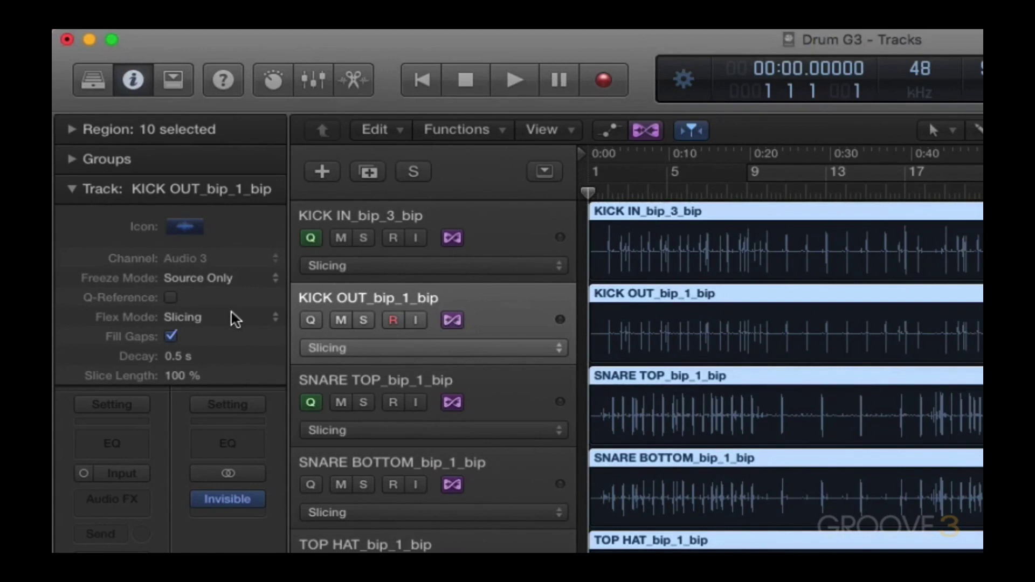
key("Up")
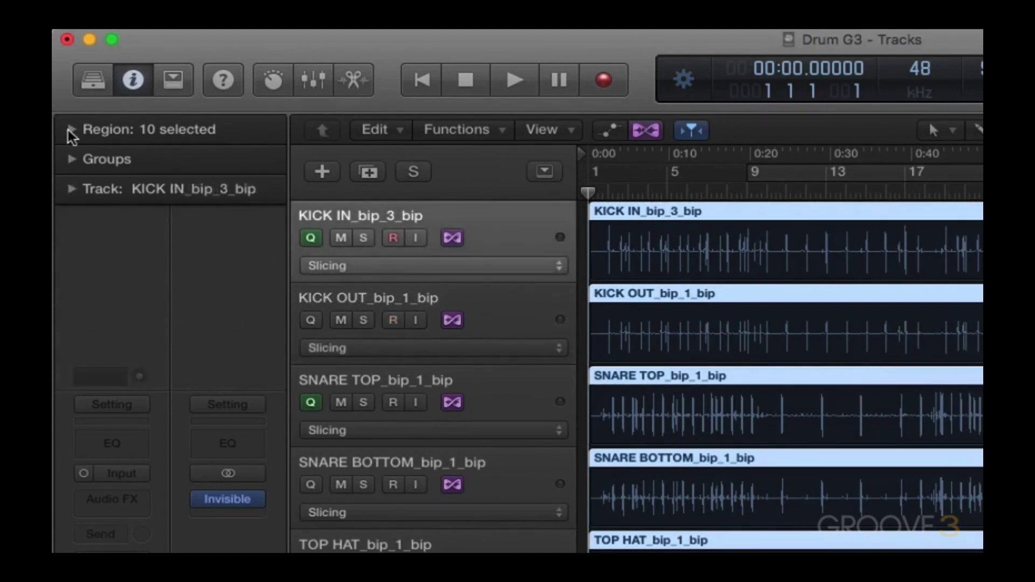
Enable Flex in the region parameters of the ten selected drum regions and play the unquantized drums from the start.
left_click(69, 130)
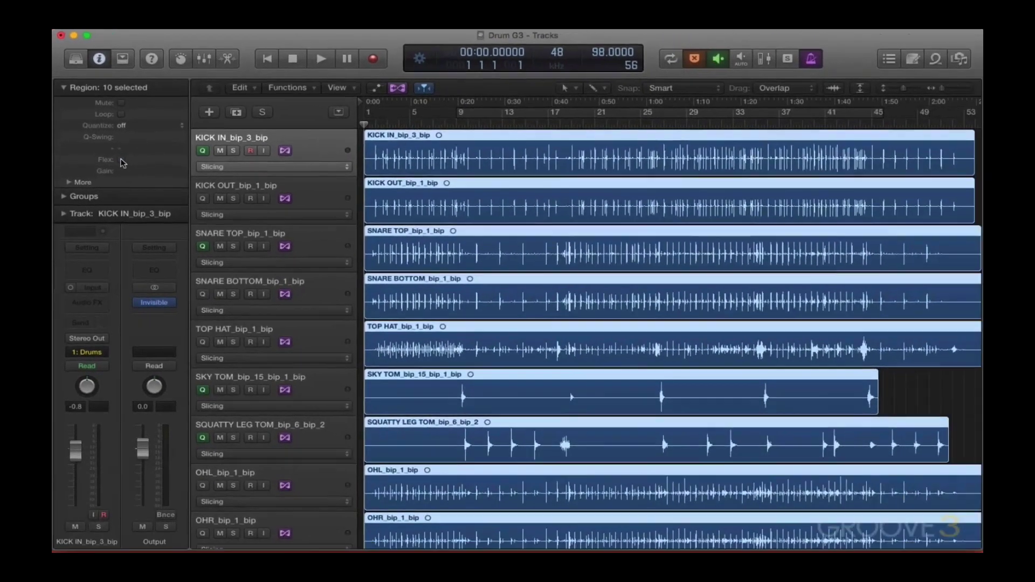
left_click(122, 159)
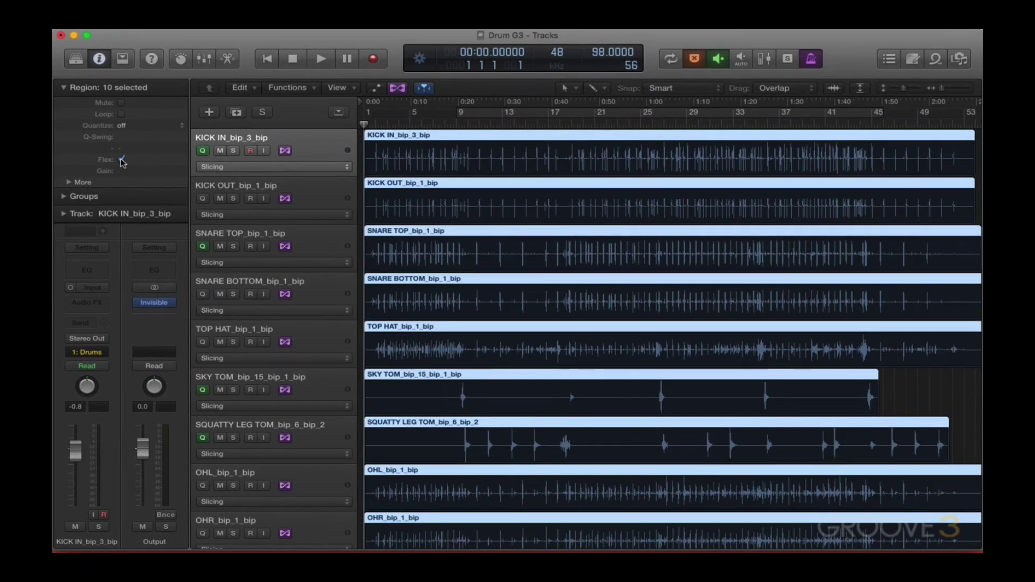
key("space")
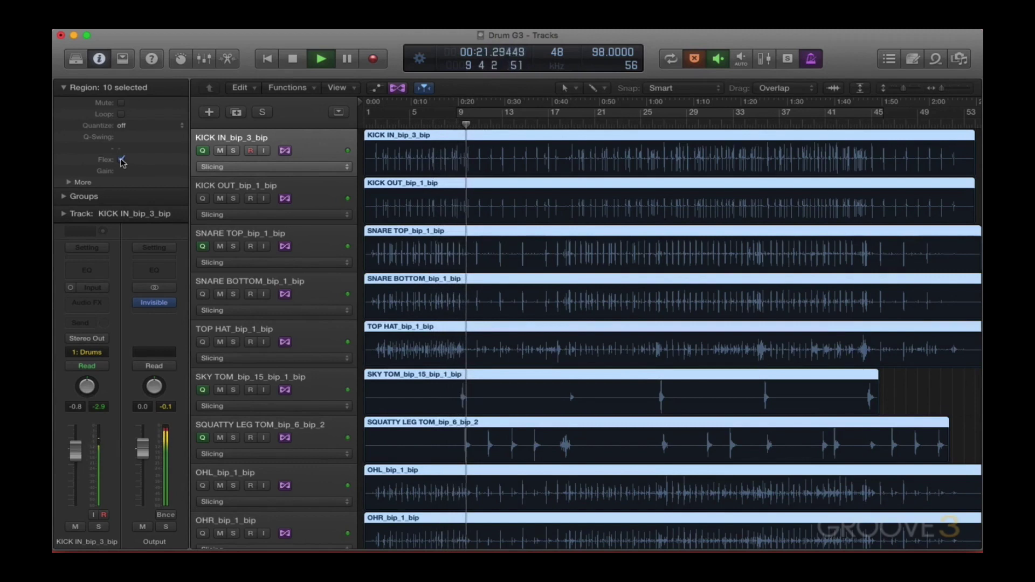
key("space")
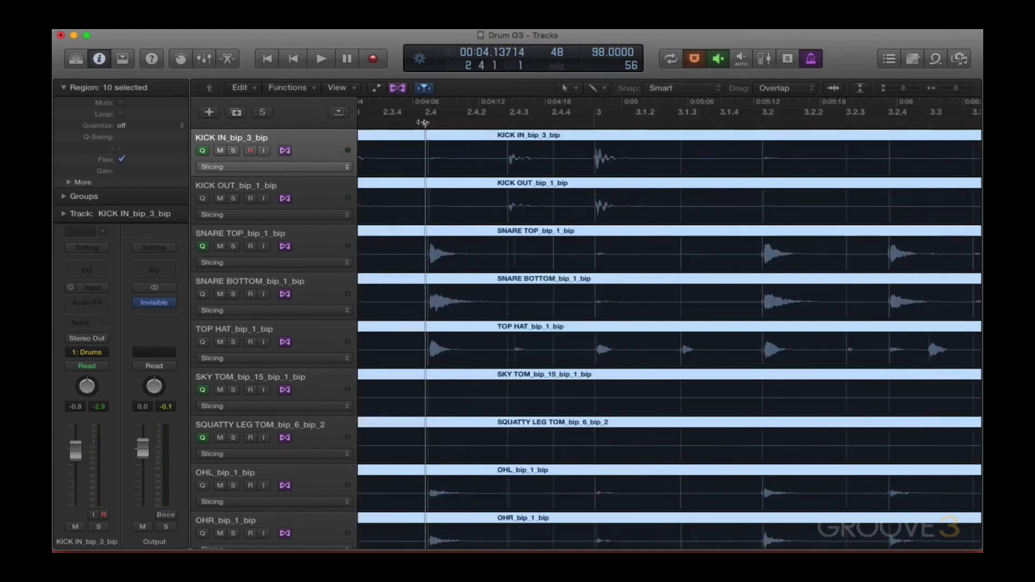
Compare the snare hit at bar 2 beat 4 with the grid and quantize the ten selected regions to 1/16 Note.
key("super+Right")
key("super+Right")
key("super+Right")
key("super+Right")
key("super+Right")
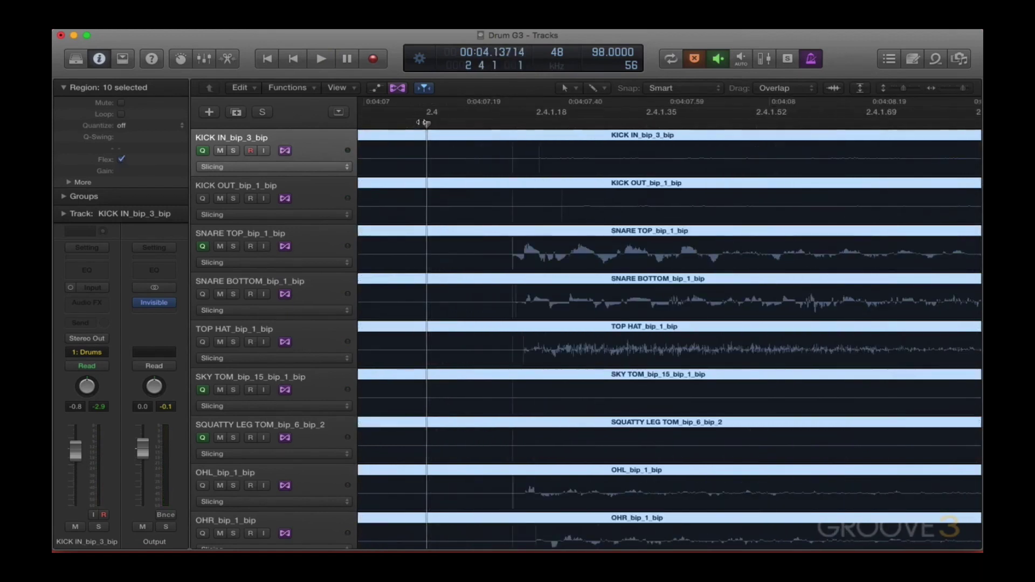
key("super+Left")
key("super+Left")
key("super+Left")
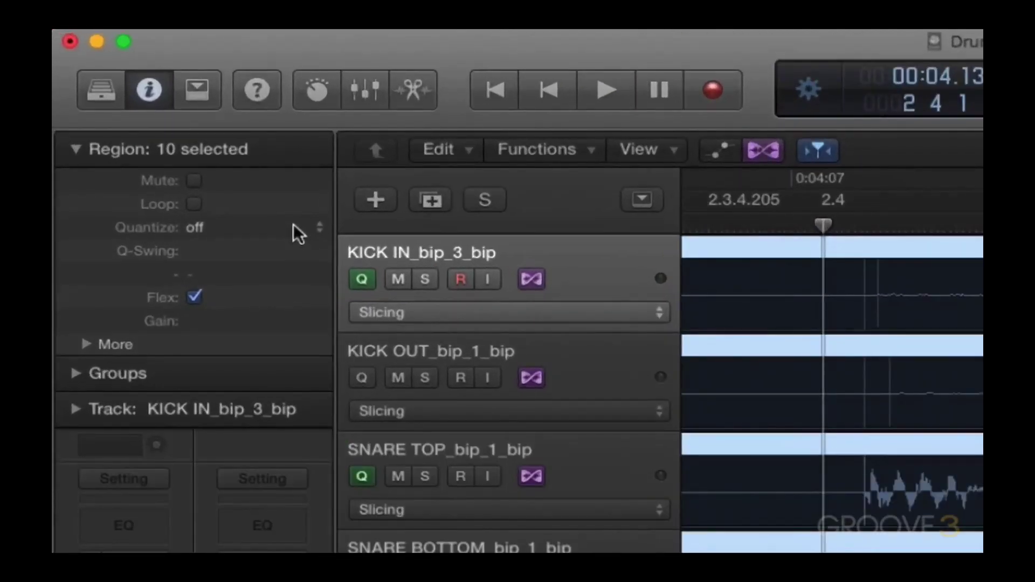
left_click(294, 227)
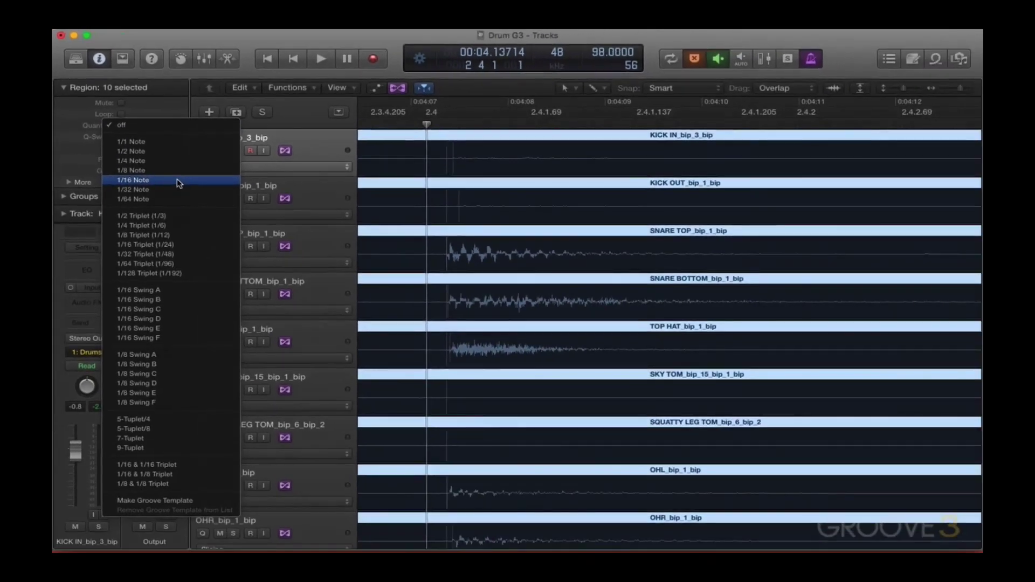
left_click(179, 182)
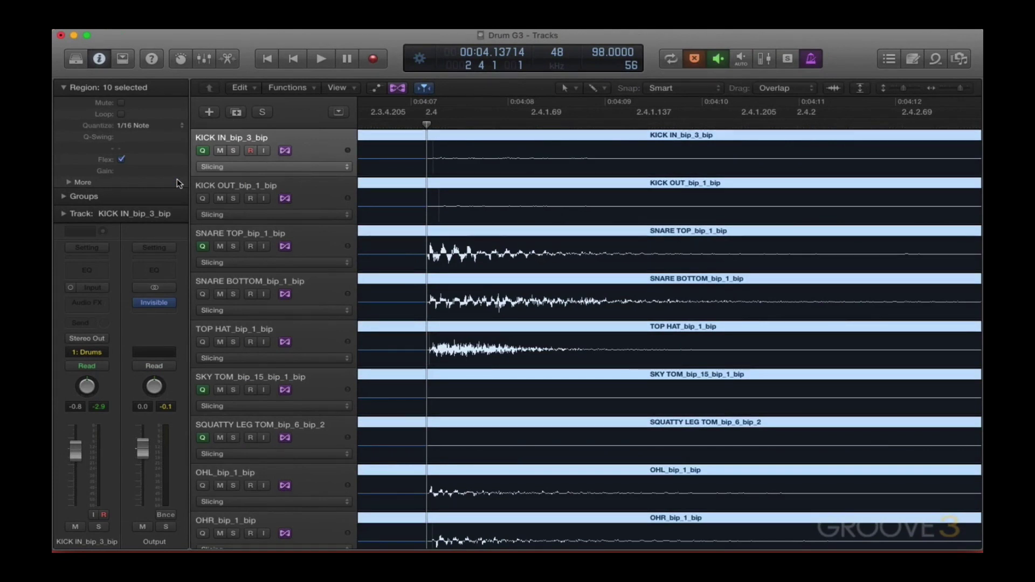
Inspect the quantized hits across the opening bars and play the drums from the start to check their timing.
key("super+Left")
key("super+Left")
key("super+Left")
key("super+Left")
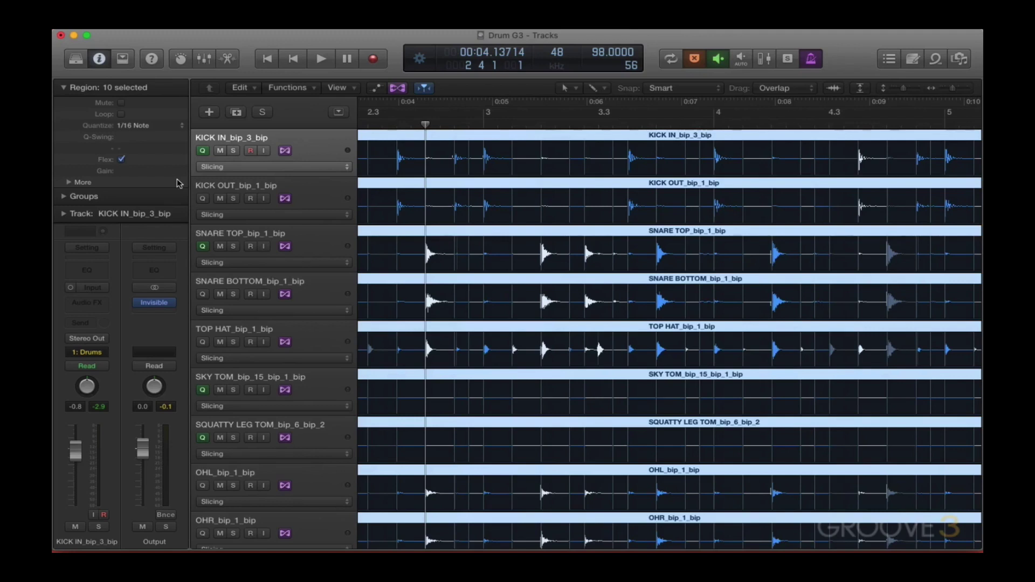
key("super+Left")
key("super+Left")
key("super+Left")
key("super+Left")
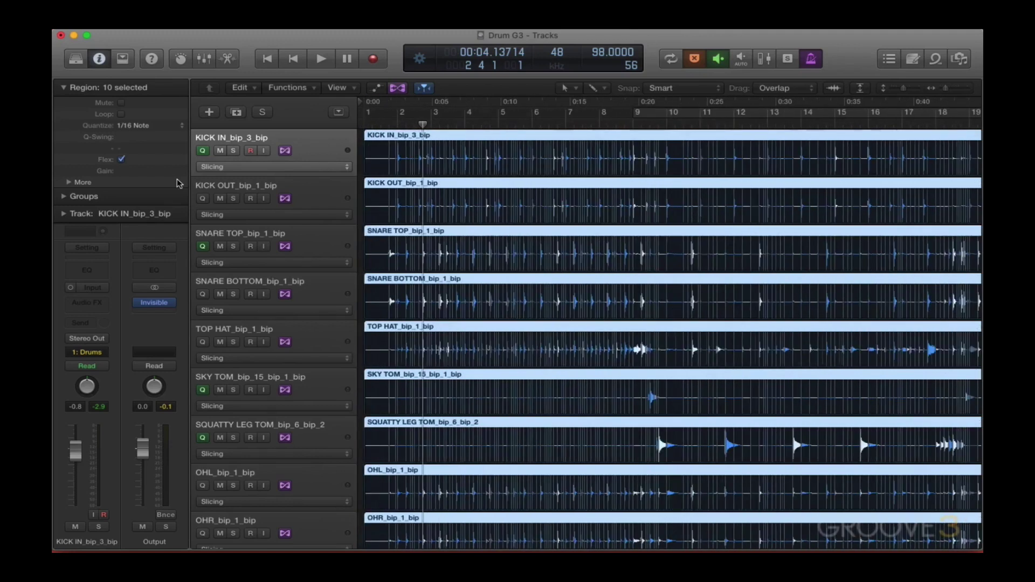
key("Return")
key("space")
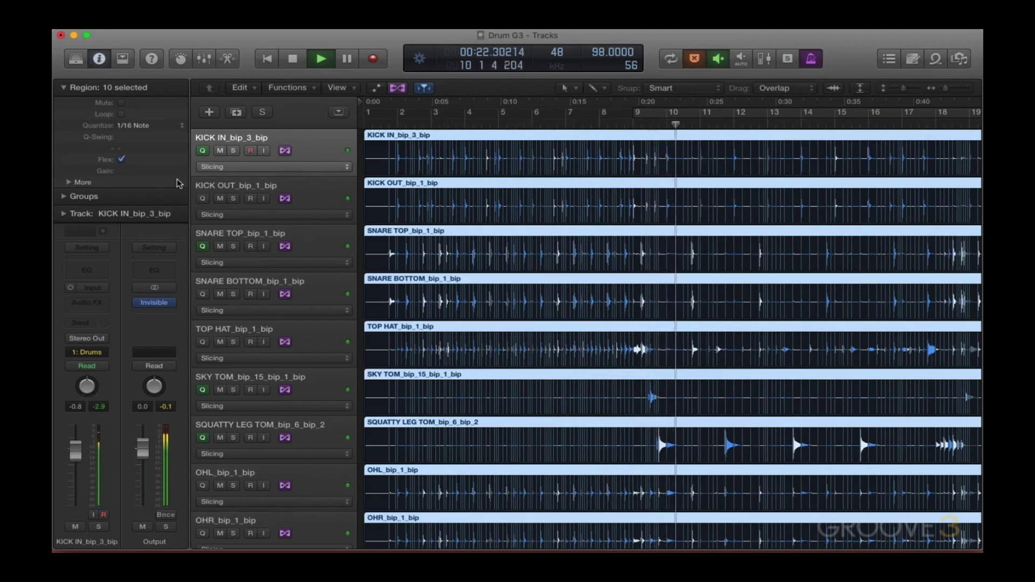
key("space")
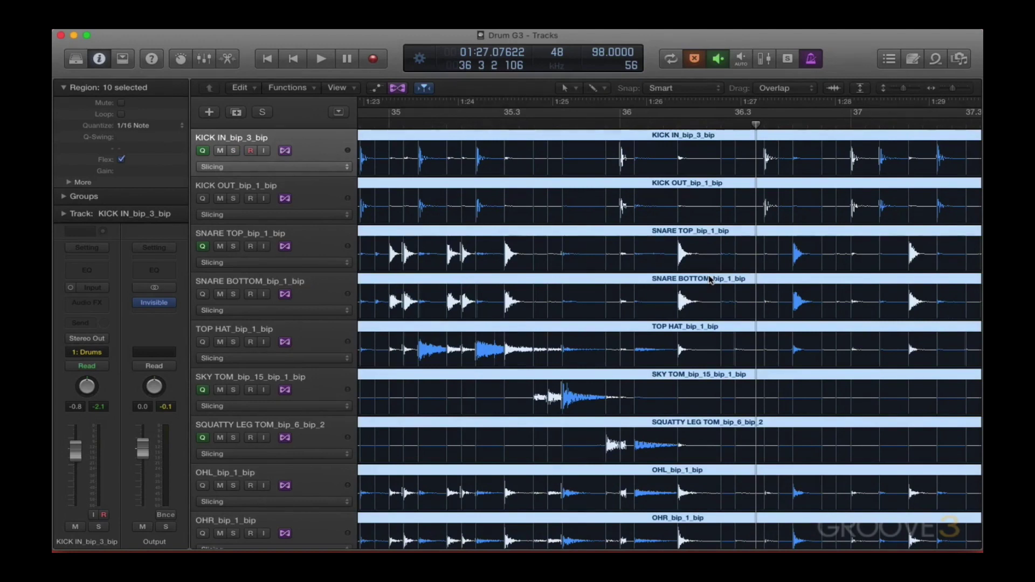
Audition the fill around bars 35 and 36, delete the extra KICK IN flex marker just after bar 36, and replay the passage.
key("space")
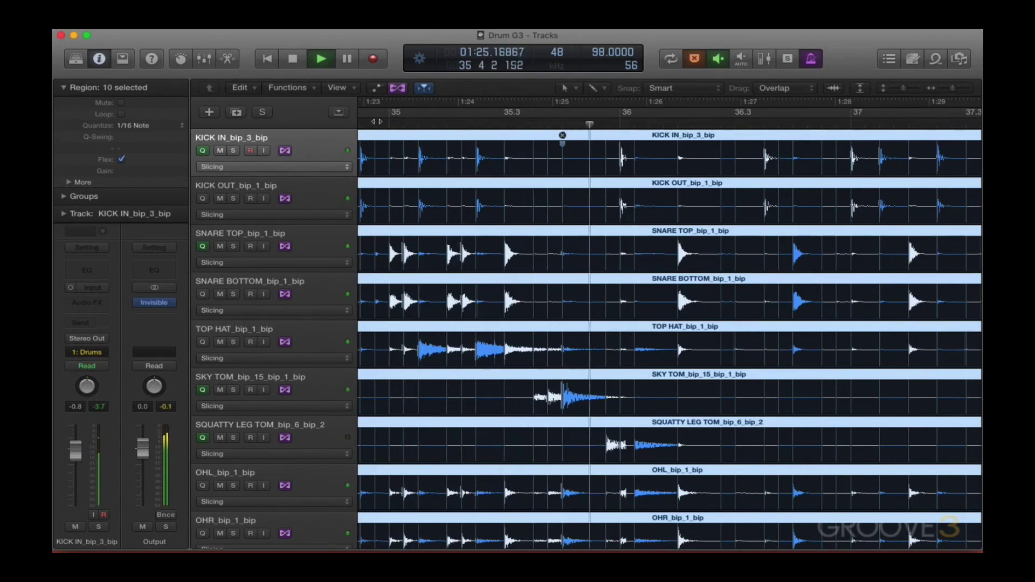
key("space")
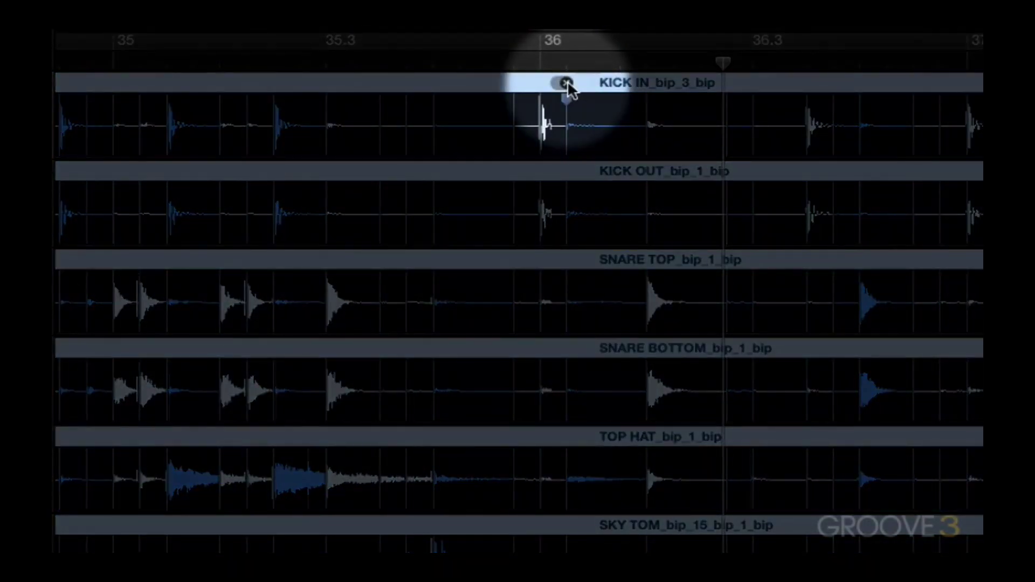
left_click(566, 83)
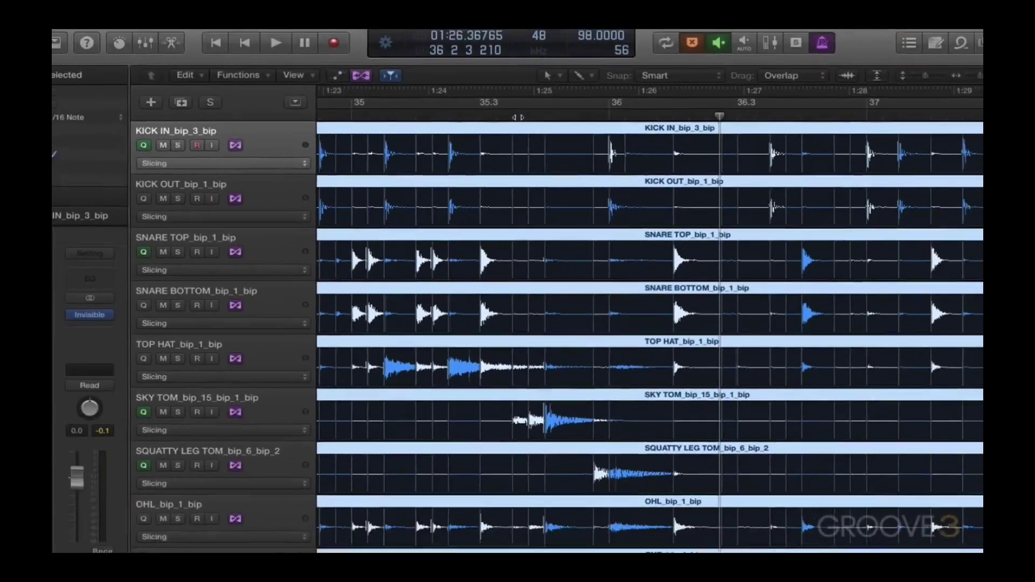
key("space")
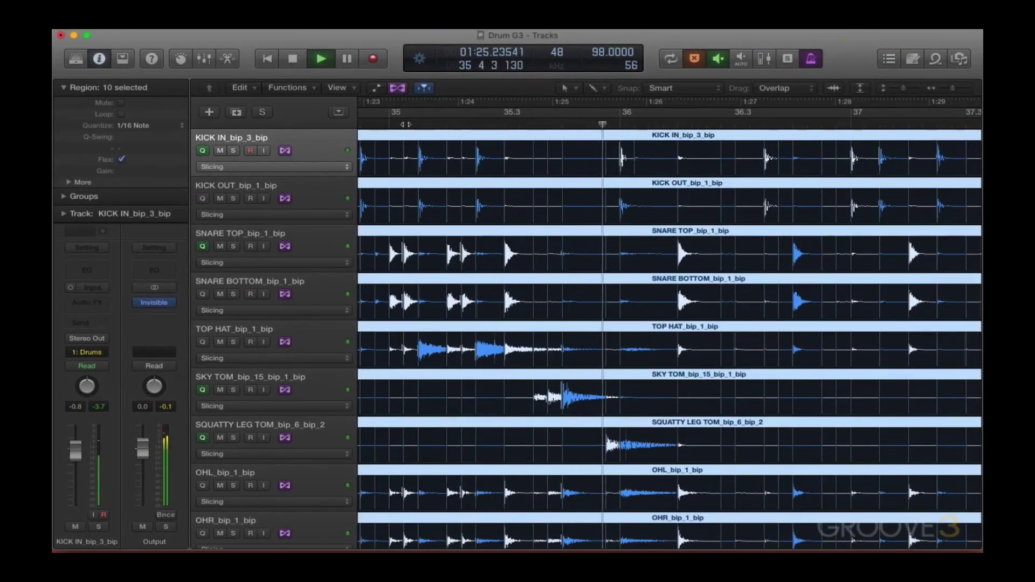
key("space")
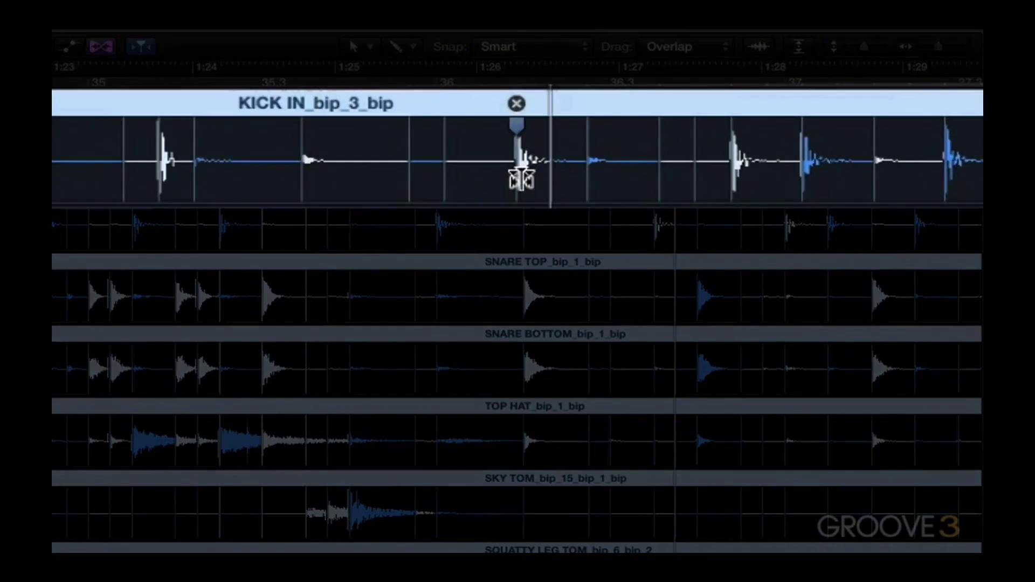
Move the flex marker on the KICK IN hit after 36.3 about one sixteenth note earlier and audition the passage.
left_click_drag(521, 184, 485, 183)
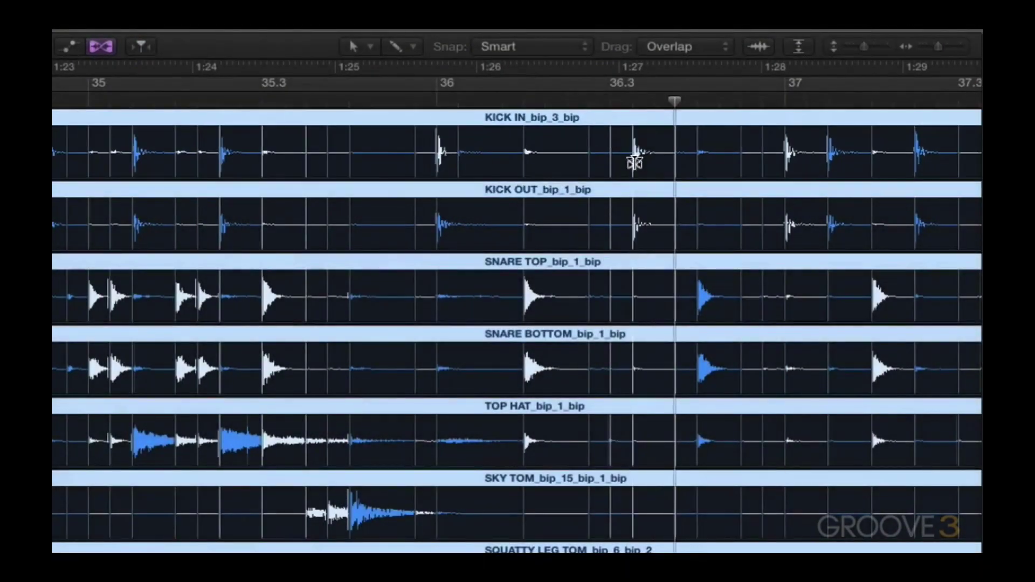
key("space")
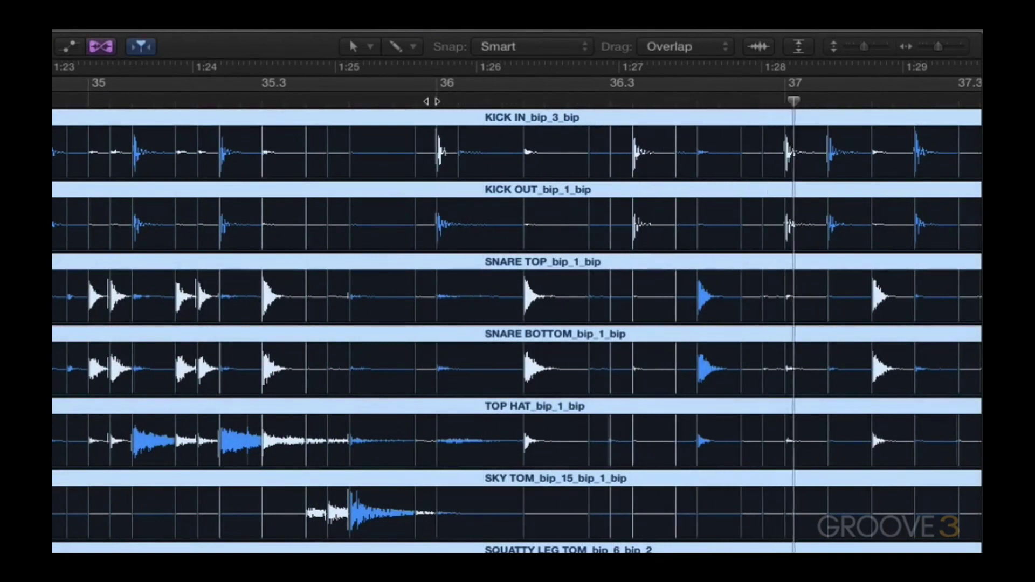
Move the flex marker on the KICK IN hit at bar 40 slightly earlier onto the beat and audition the passage from 39.3.
key("space")
scroll(516, 324, "left", 5)
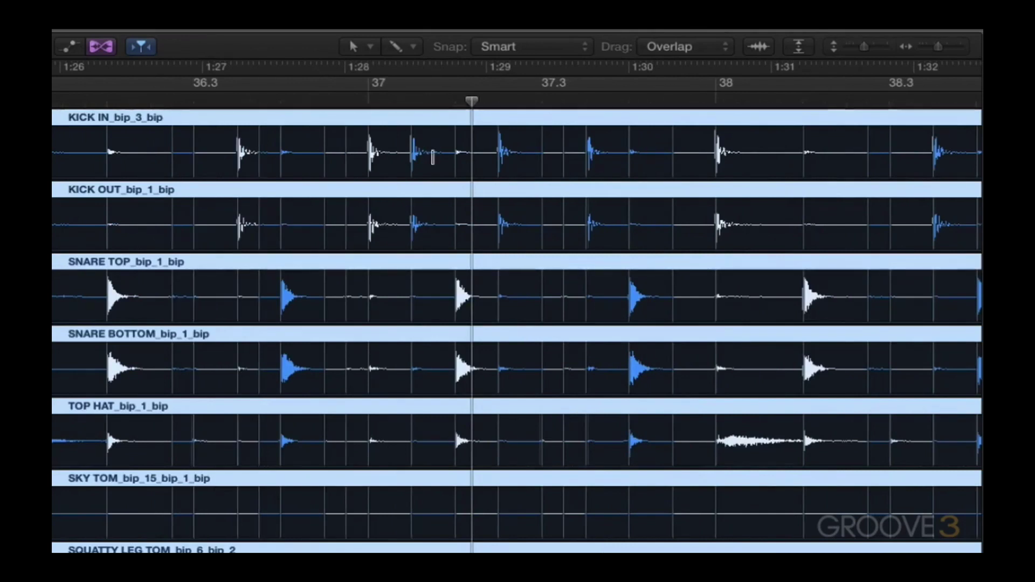
scroll(200, 164, "right", 5)
scroll(200, 166, "right", 8)
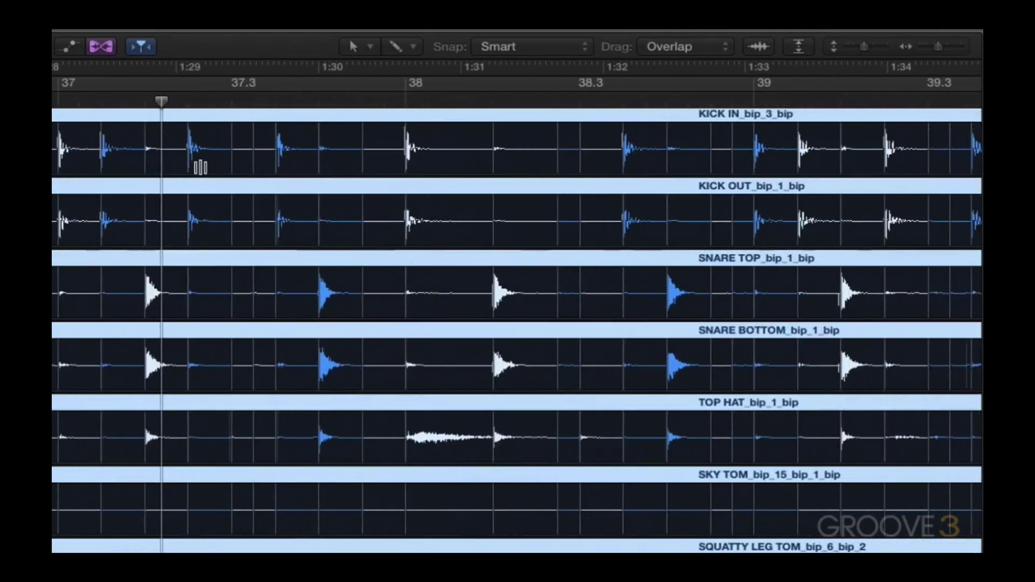
scroll(200, 167, "right", 6)
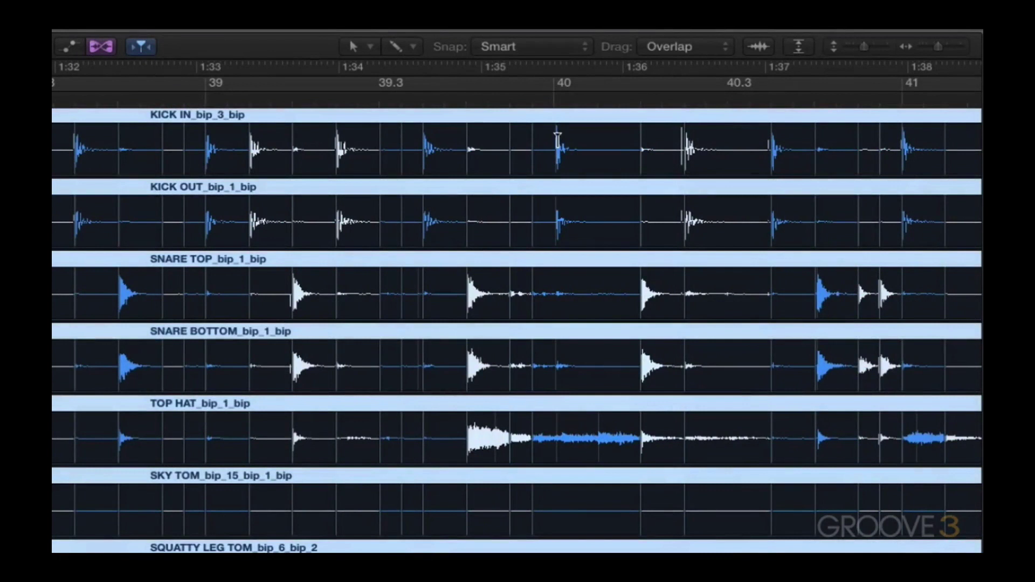
left_click(557, 136)
left_click_drag(557, 136, 556, 136)
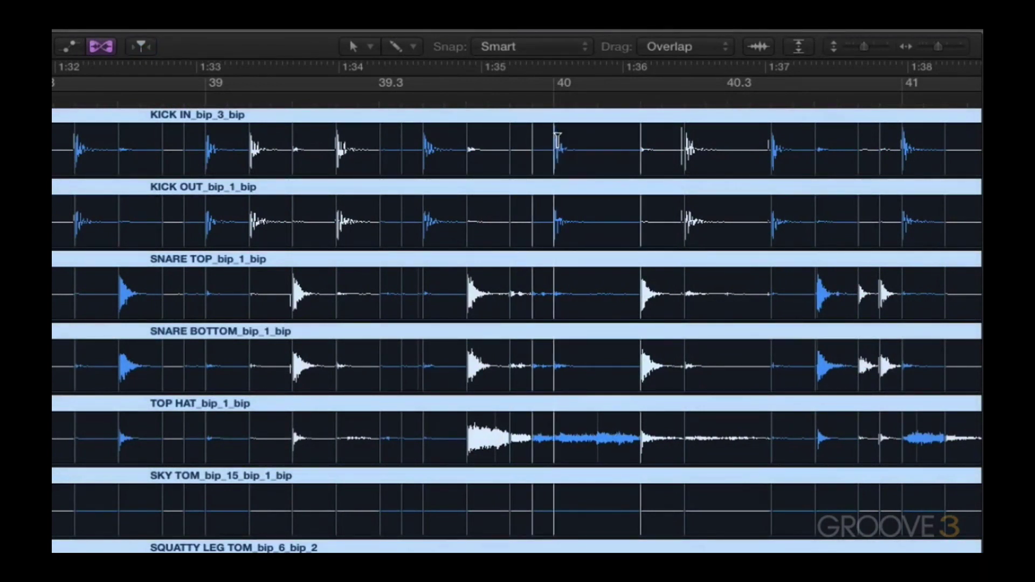
left_click(382, 102)
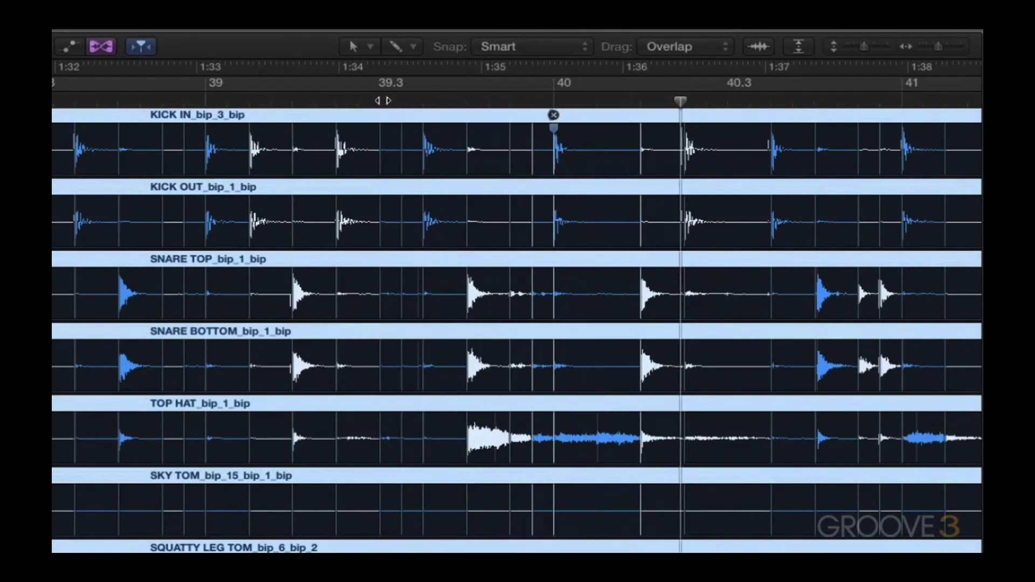
scroll(517, 324, "right", 10)
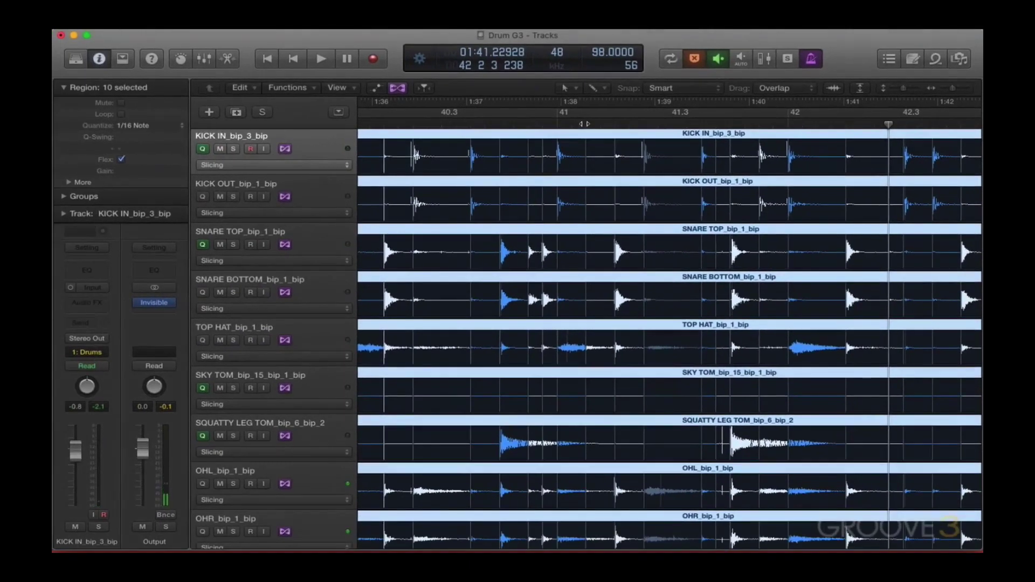
Show the whole drum recording with the Flex view off and the inspector hidden.
key("z")
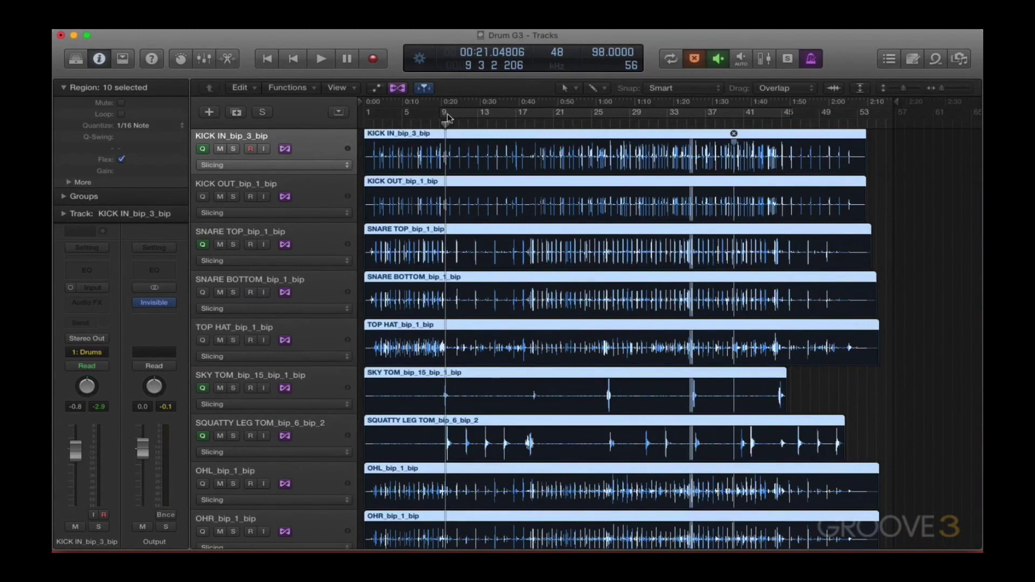
left_click(397, 91)
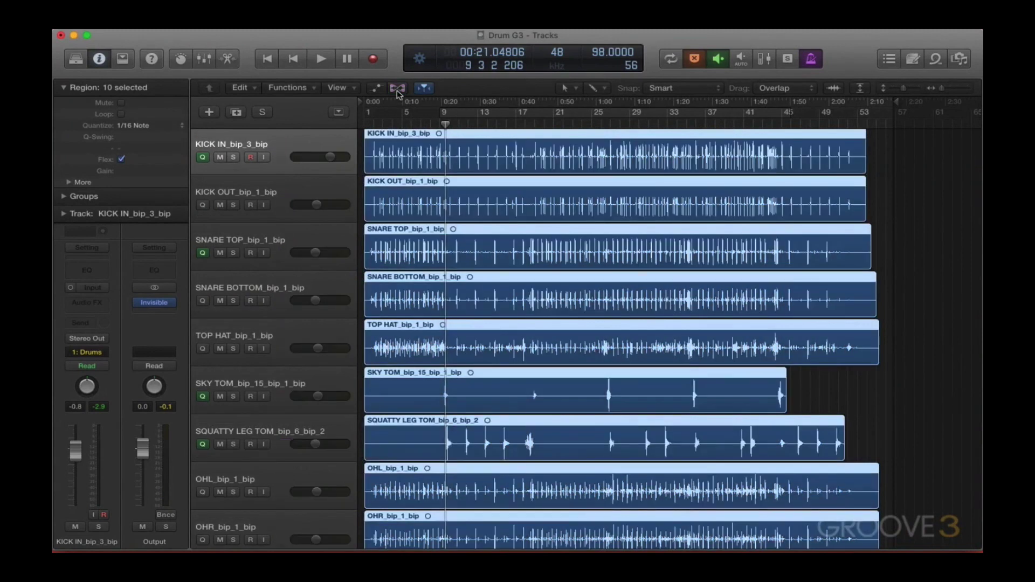
left_click(100, 59)
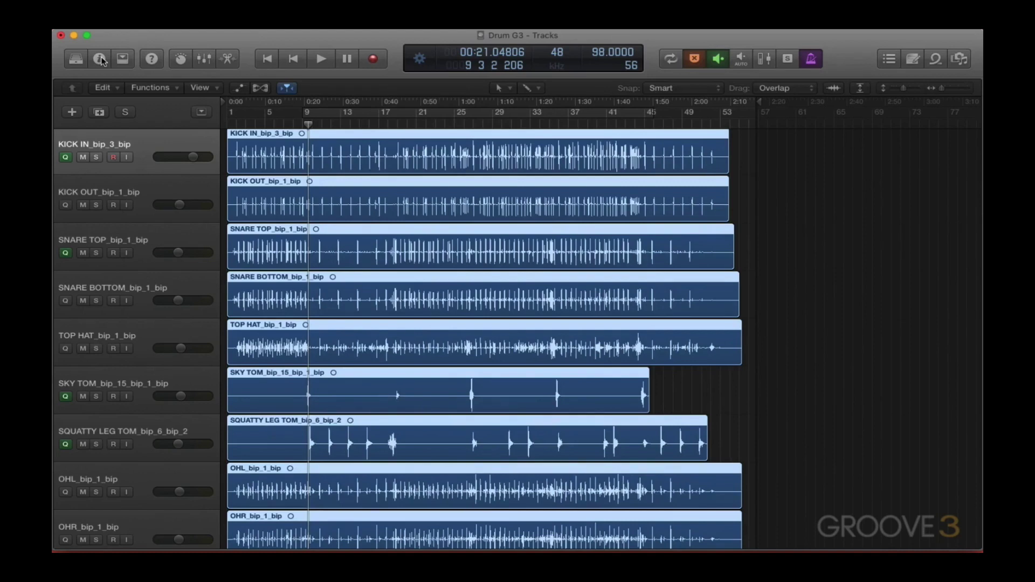
Add a software instrument track with the Classic Analog Bass sound and play its bass part over the cycled opening bars.
key("alt+super+n")
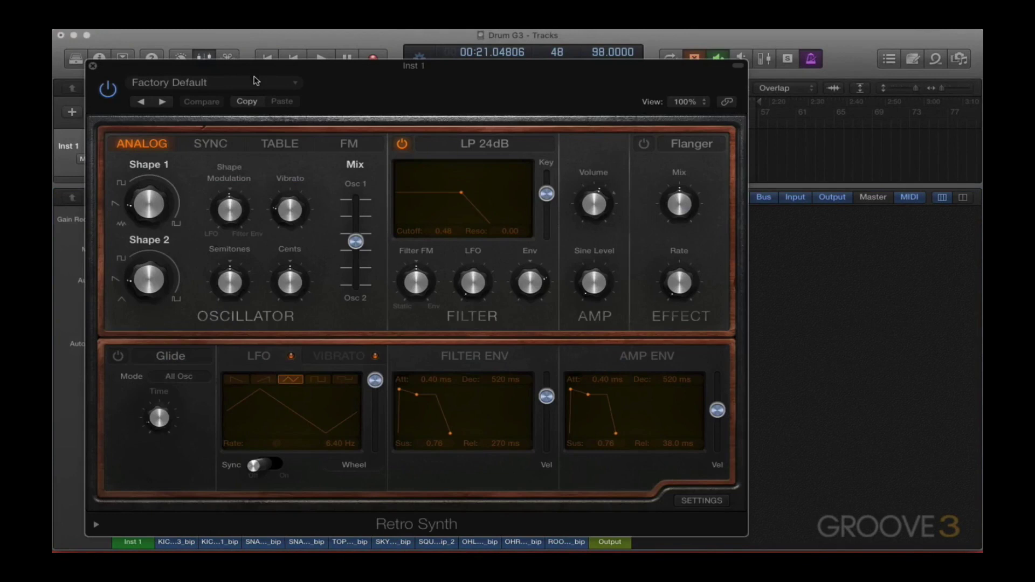
left_click(255, 85)
mouse_move(240, 328)
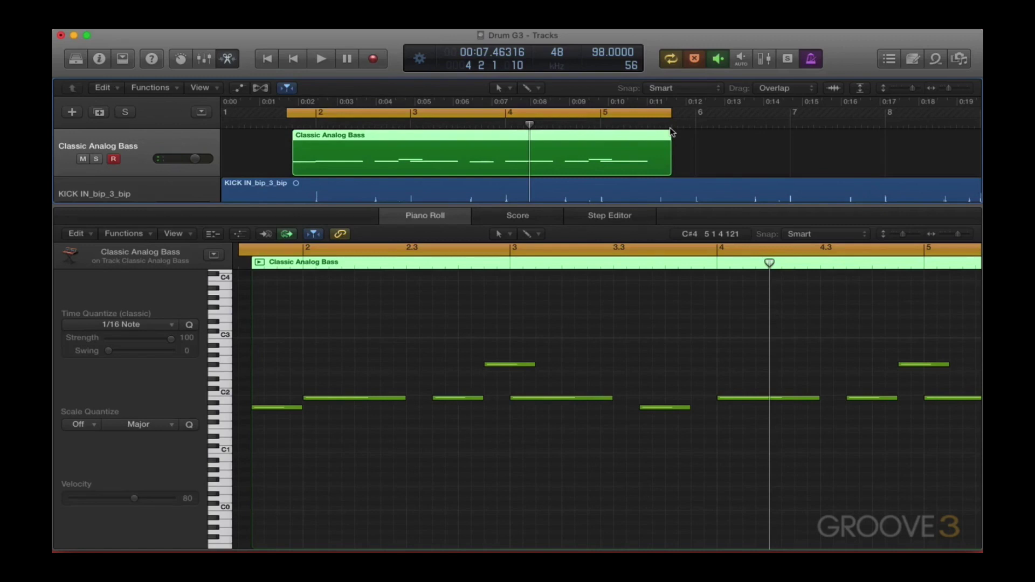
key("space")
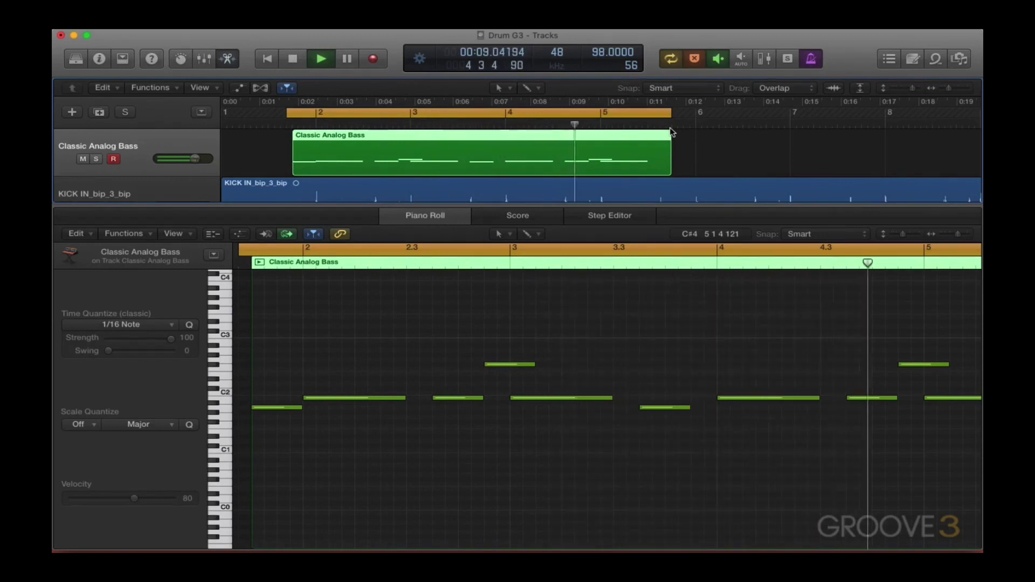
key("space")
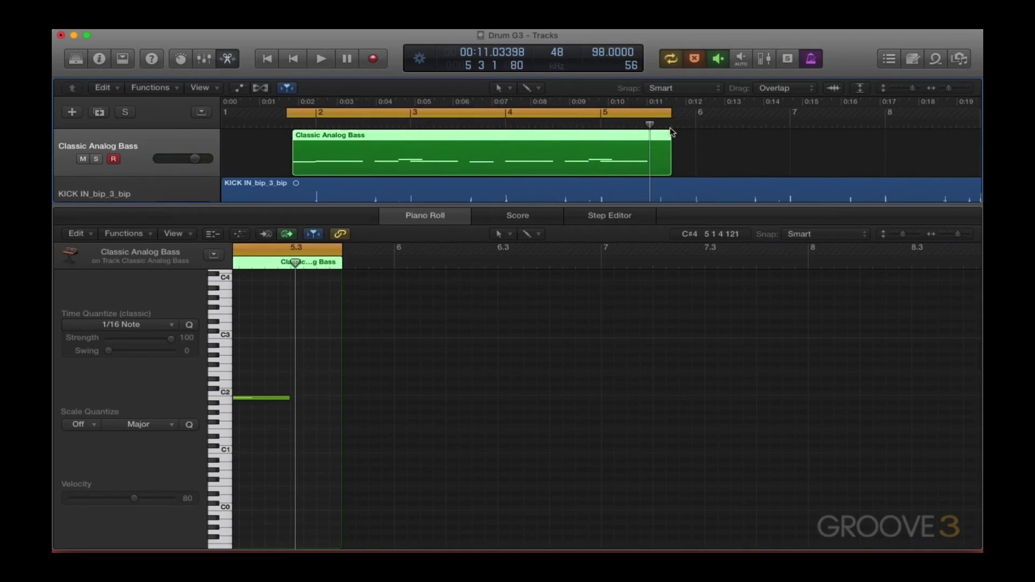
Add a second instrument track with the Arpy Synth sound and play it with the bass and drums over the opening bars.
key("x")
key("alt+super+n")
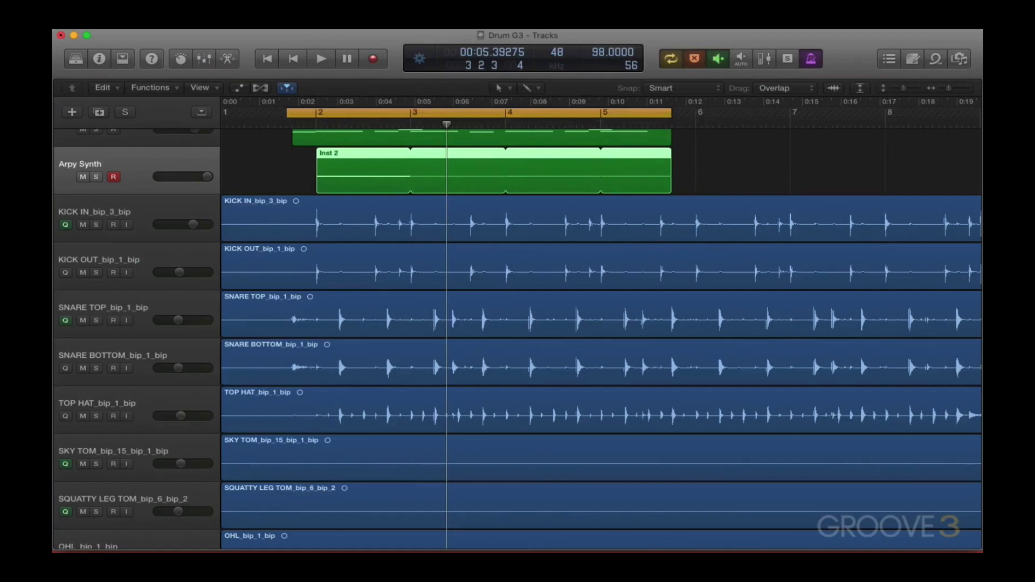
key("space")
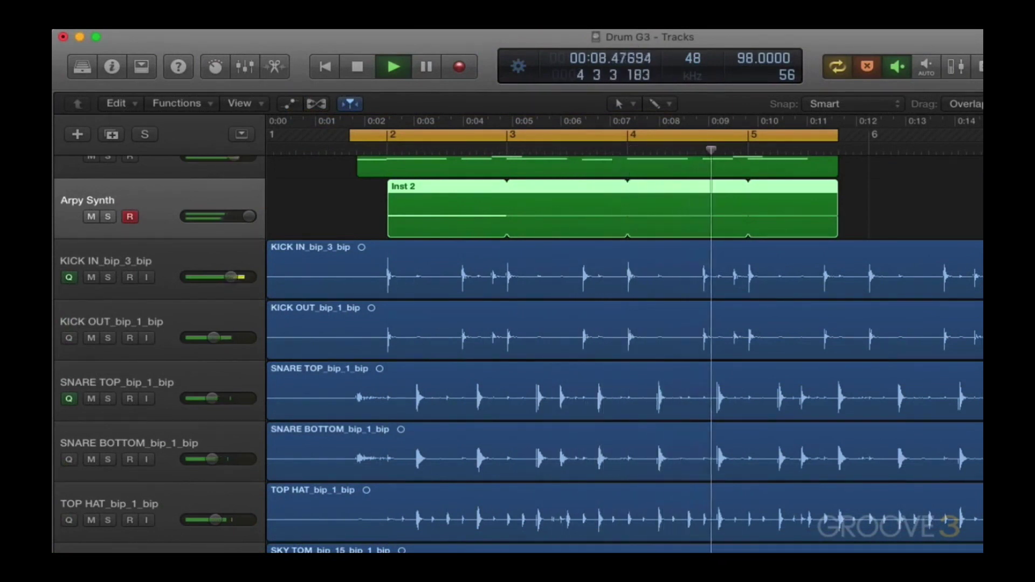
key("space")
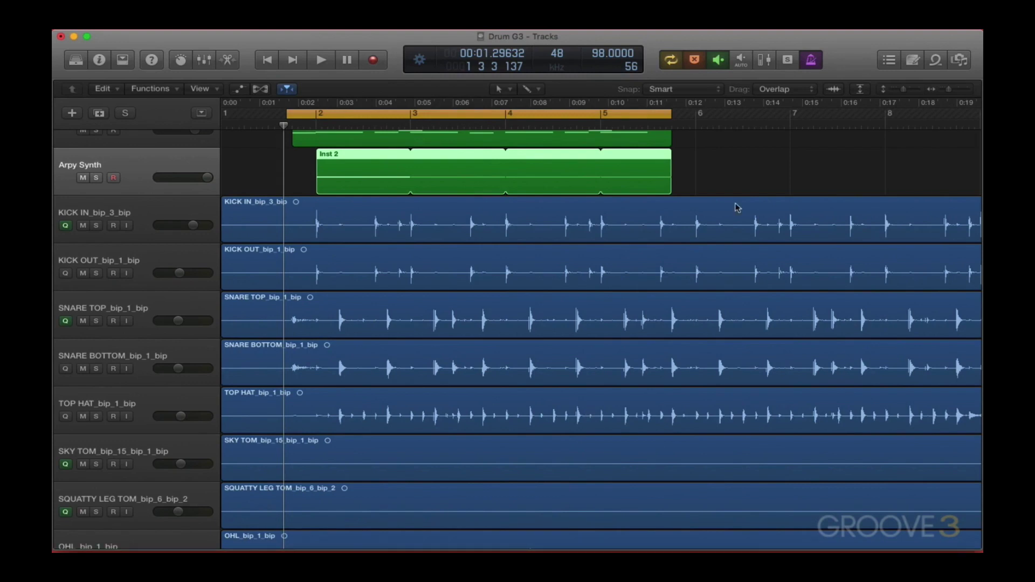
Turn Flex off for the ten drum regions and compare the first kick hit with the grid line at bar 2.
scroll(738, 170, "up", 2)
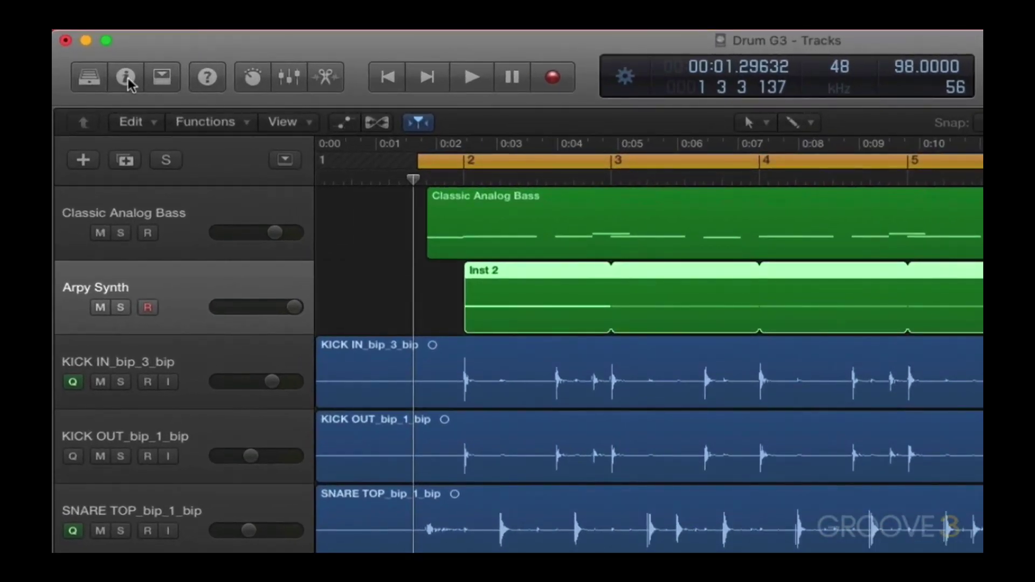
left_click(128, 77)
left_click(410, 360)
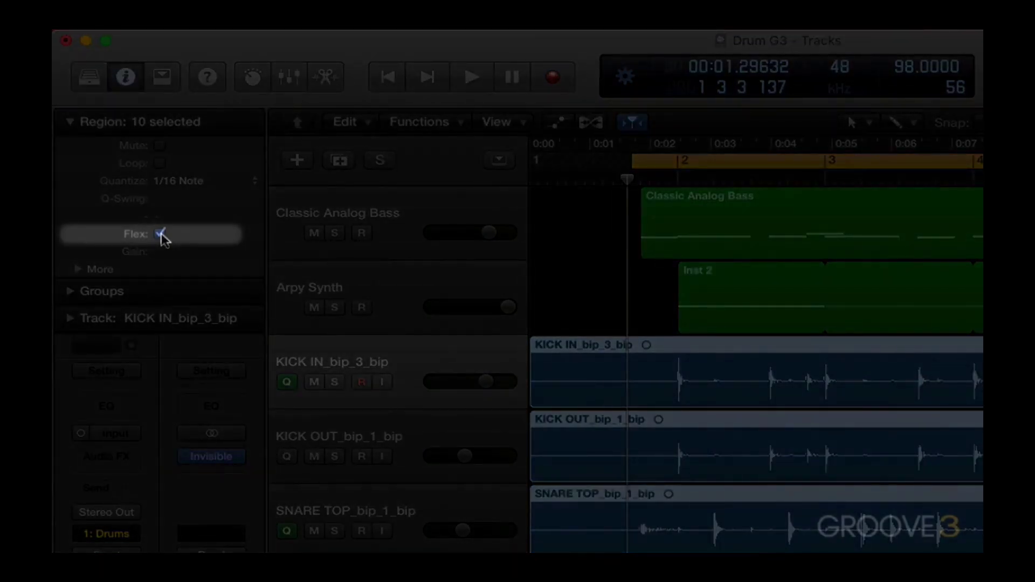
left_click(160, 234)
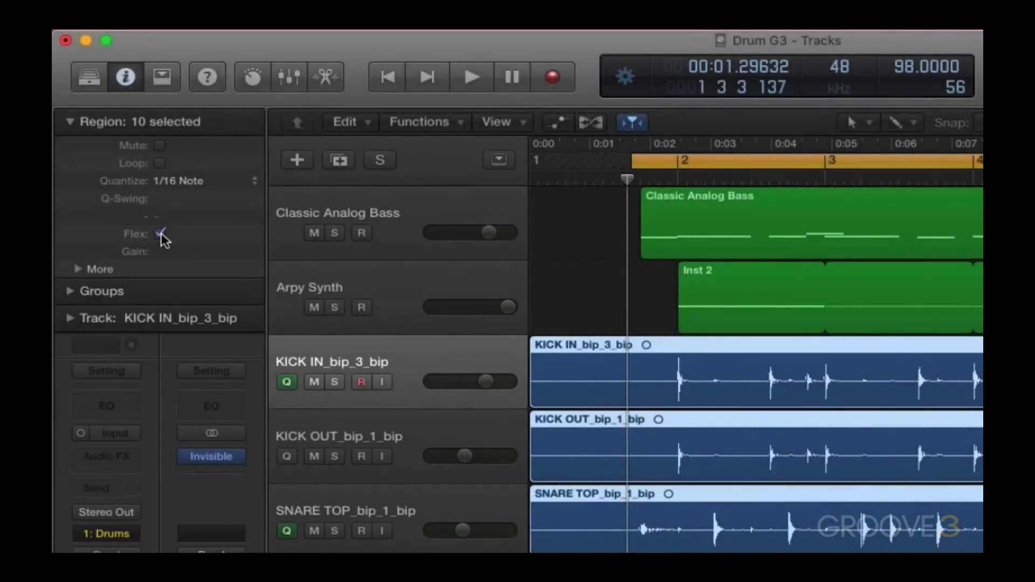
left_click(160, 234)
left_click(589, 123)
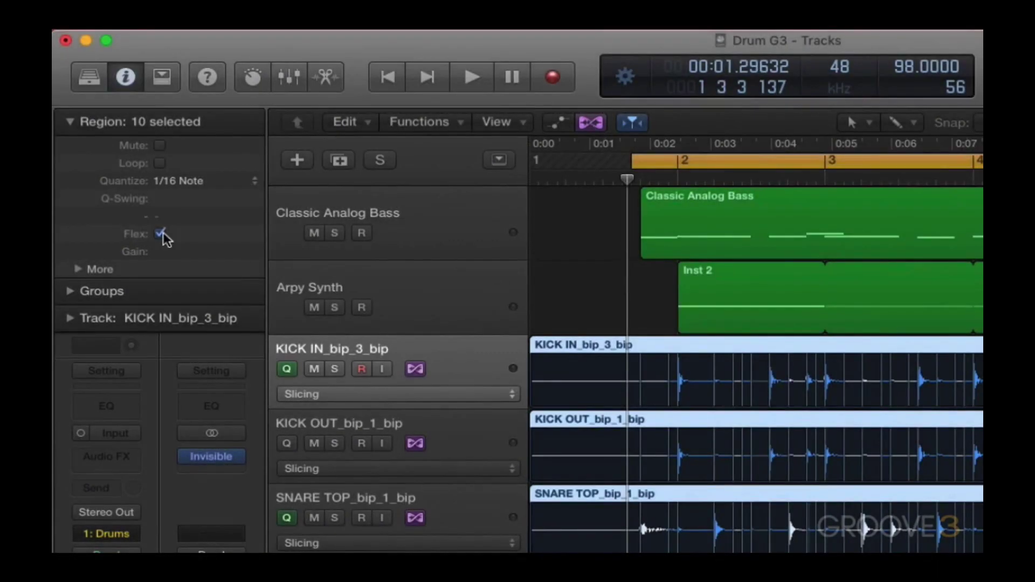
left_click(160, 234)
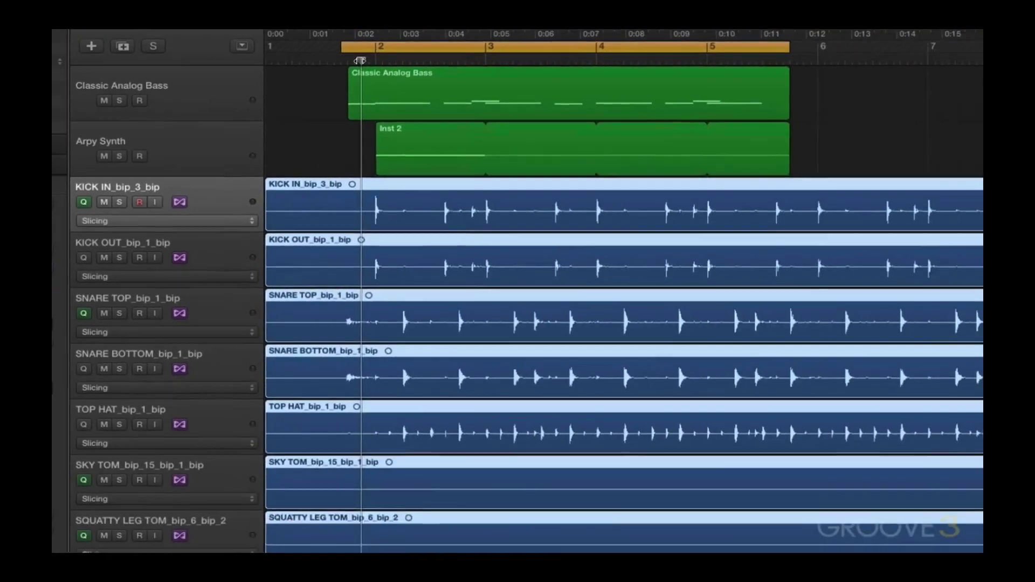
key("super+Right")
key("super+Right")
key("super+Right")
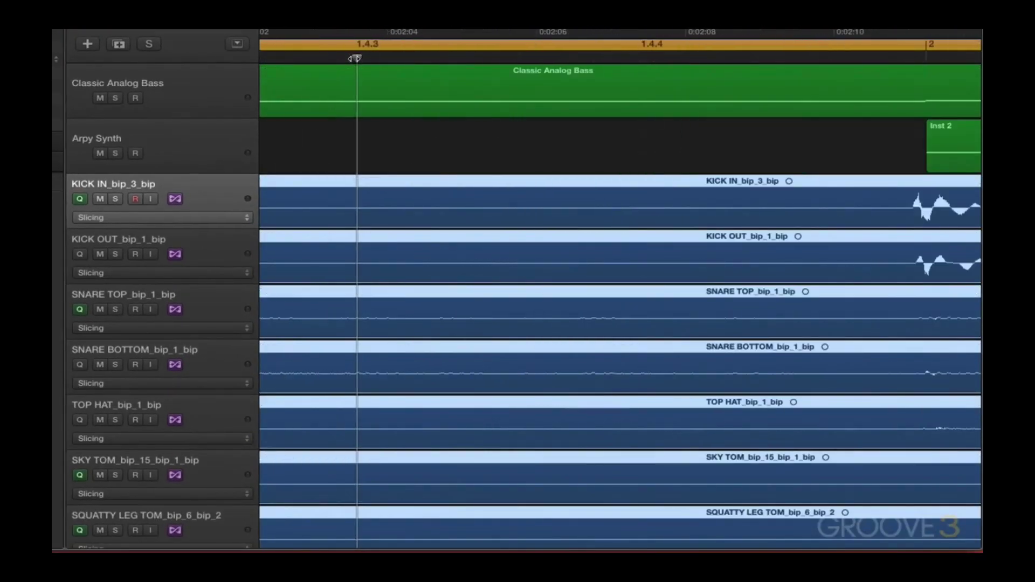
scroll(806, 254, "right", 8)
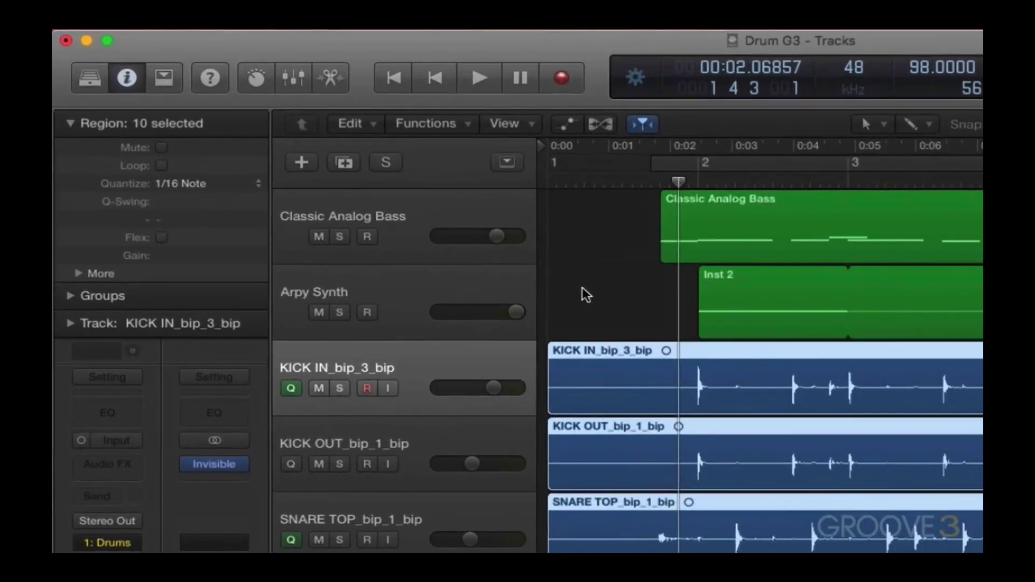
Hide the inspector and show the global tracks with Beat Mapping added below Tempo.
left_click(126, 82)
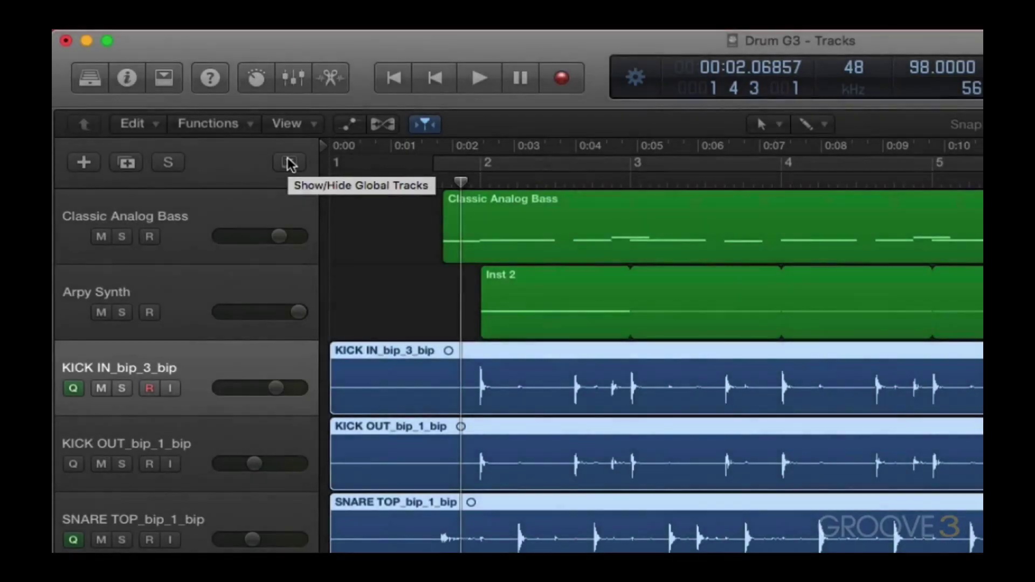
left_click(290, 163)
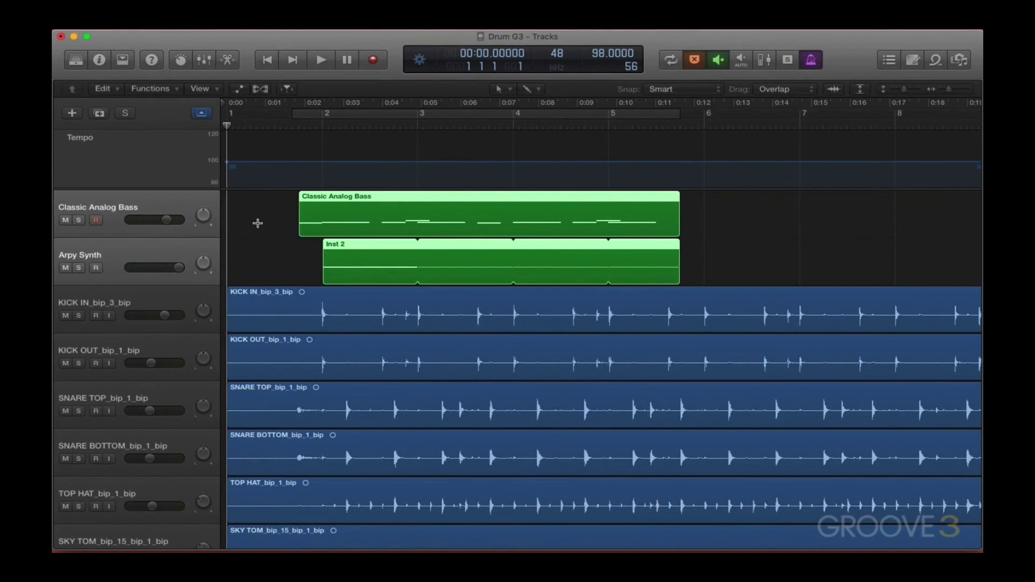
mouse_move(159, 167)
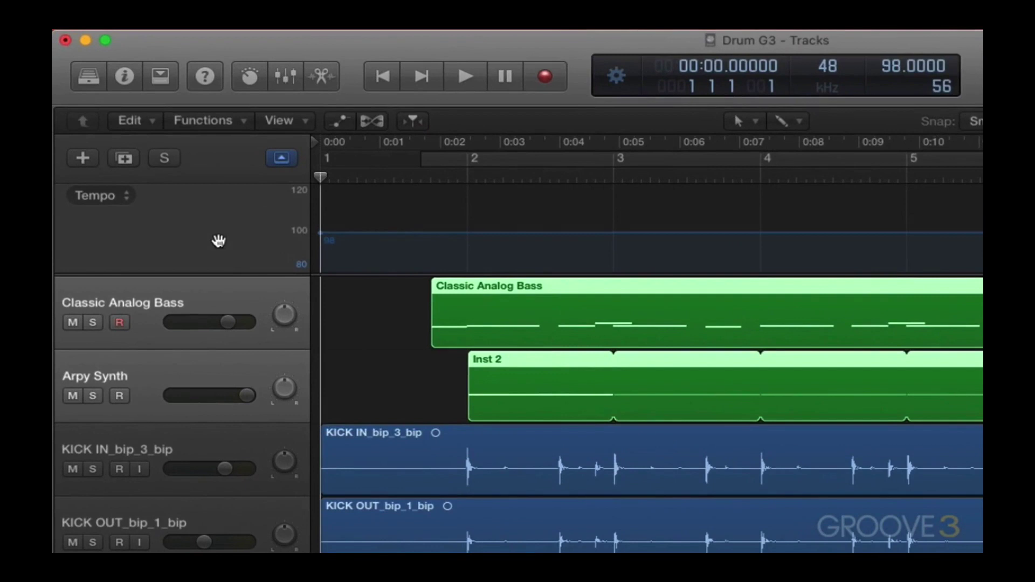
right_click(219, 241)
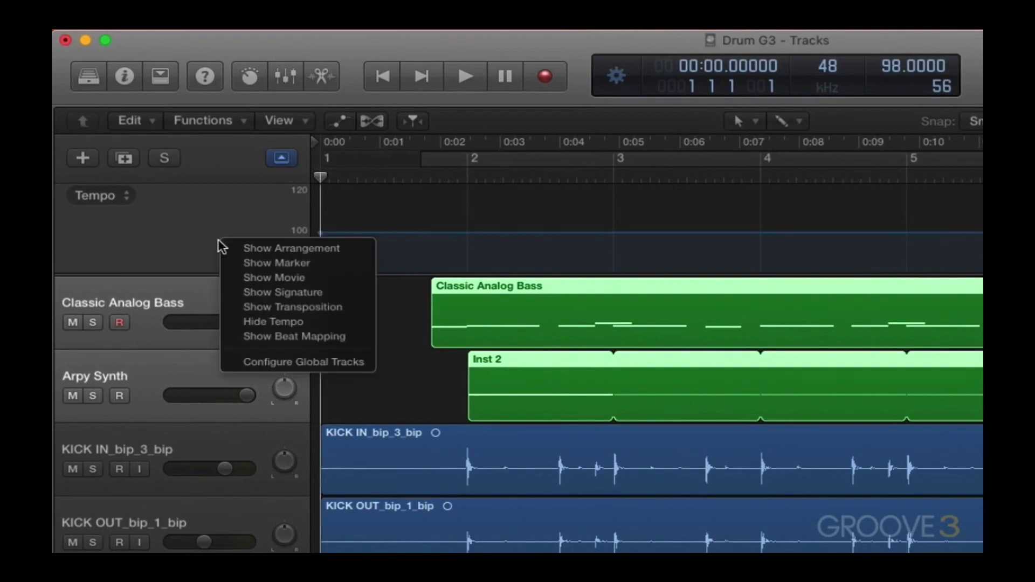
left_click(277, 335)
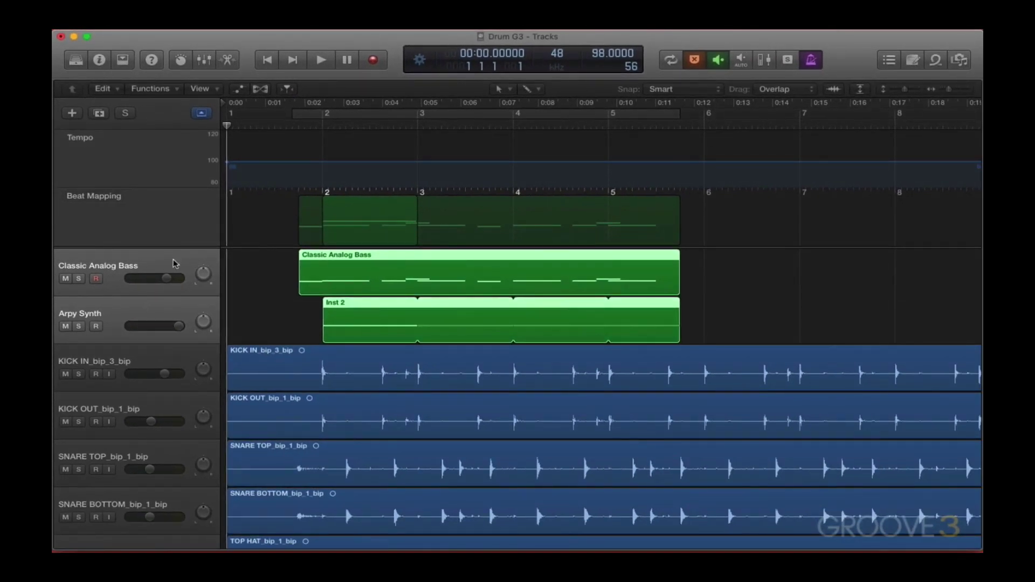
Move the two instrument tracks below the drums, compare KICK IN and SNARE TOP transients in Beat Mapping, and select KICK IN as the source.
left_click_drag(177, 269, 198, 509)
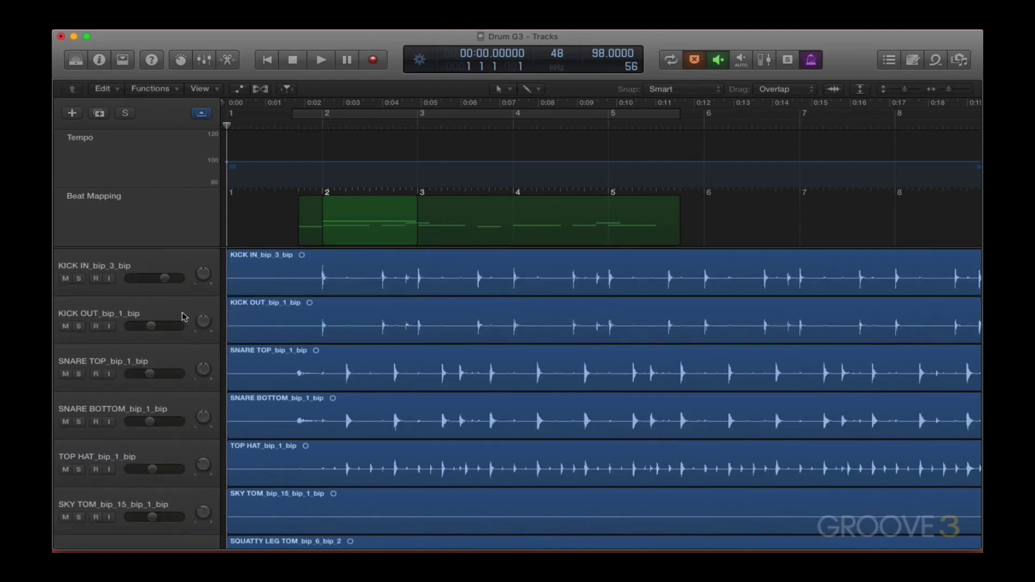
left_click(156, 262)
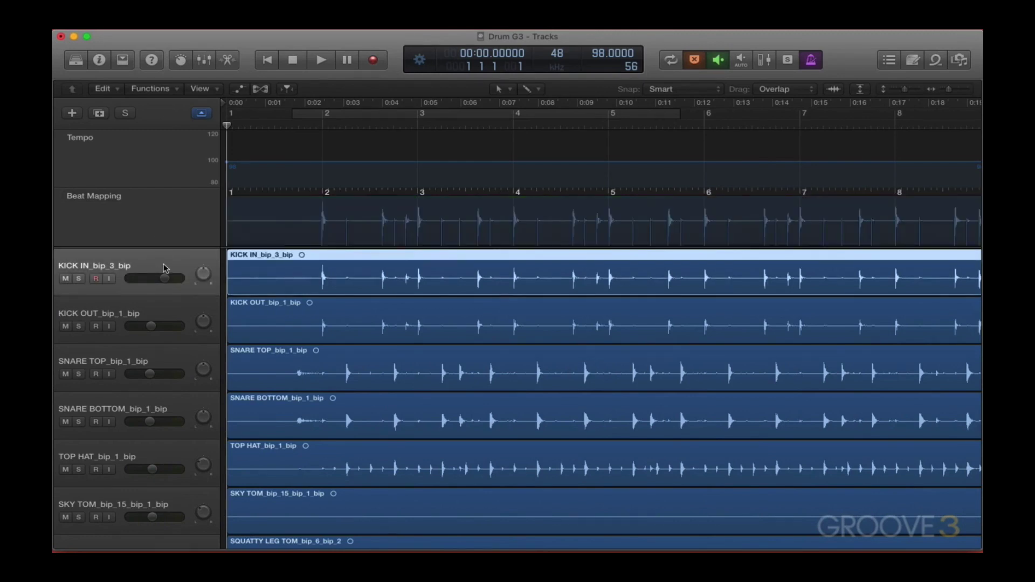
left_click(150, 363)
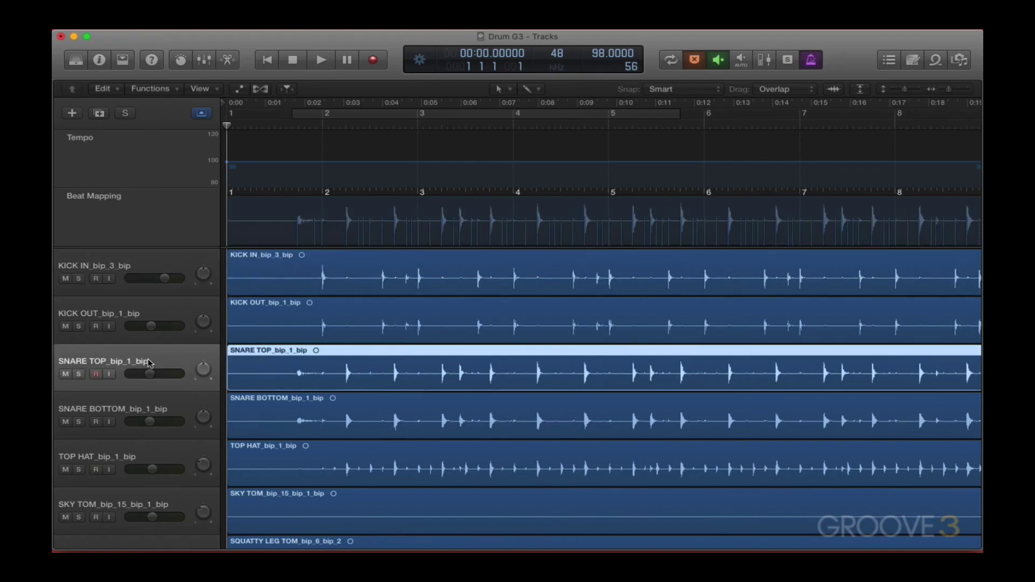
left_click(161, 262)
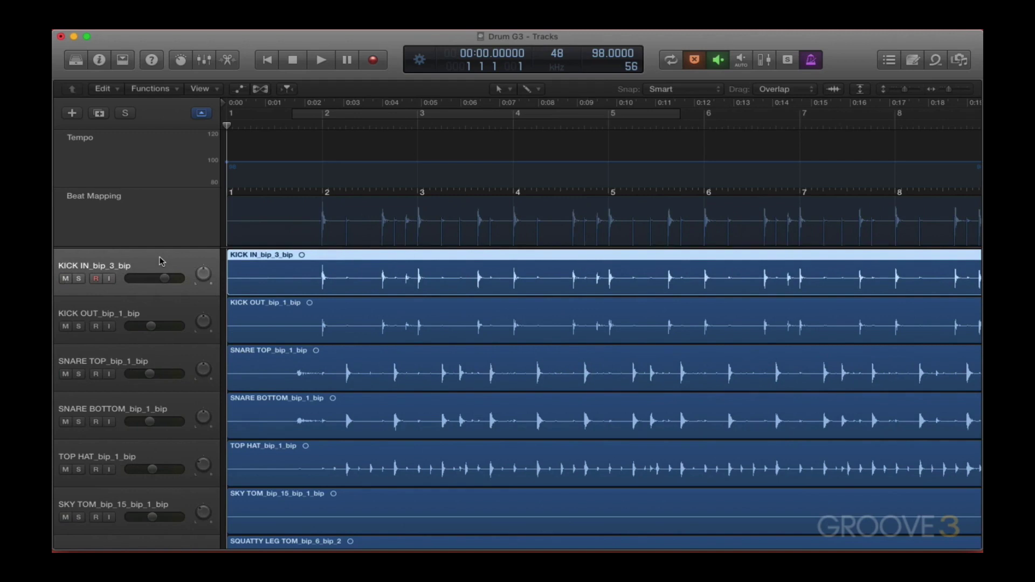
Map bar 2 in the Beat Mapping track to the first KICK IN transient.
key("super+Right")
key("super+Right")
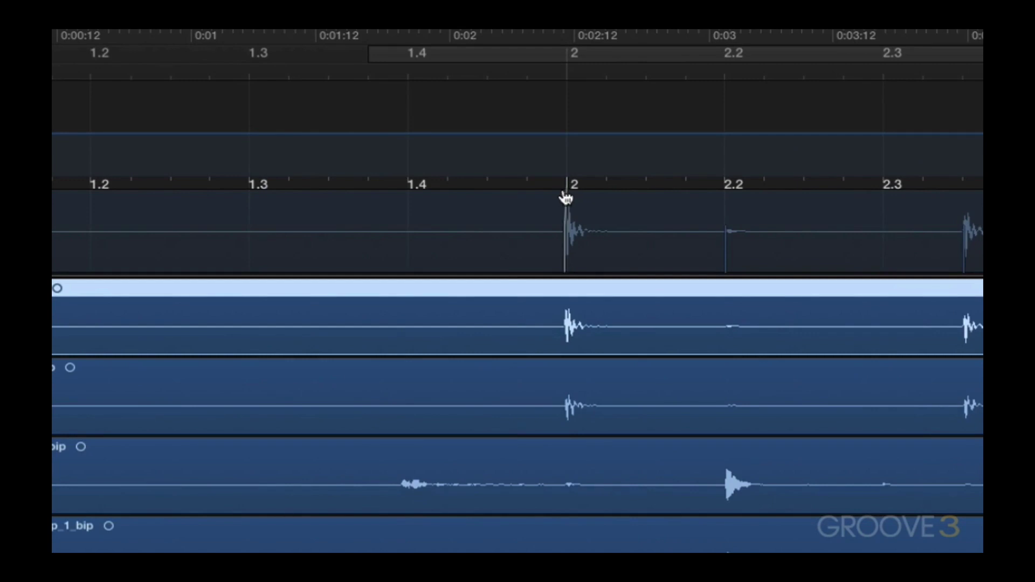
left_click(565, 199)
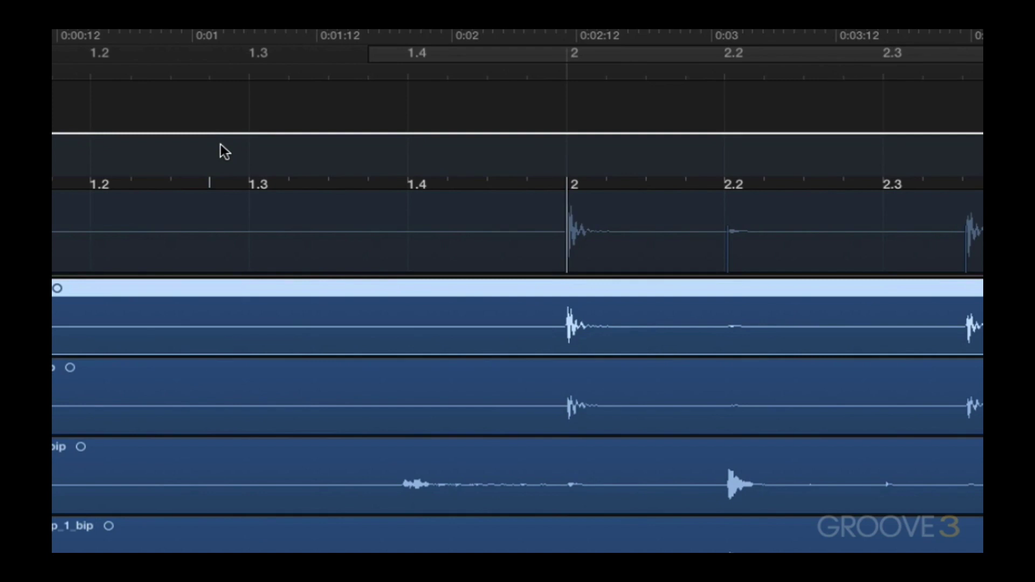
scroll(221, 144, "right", 5)
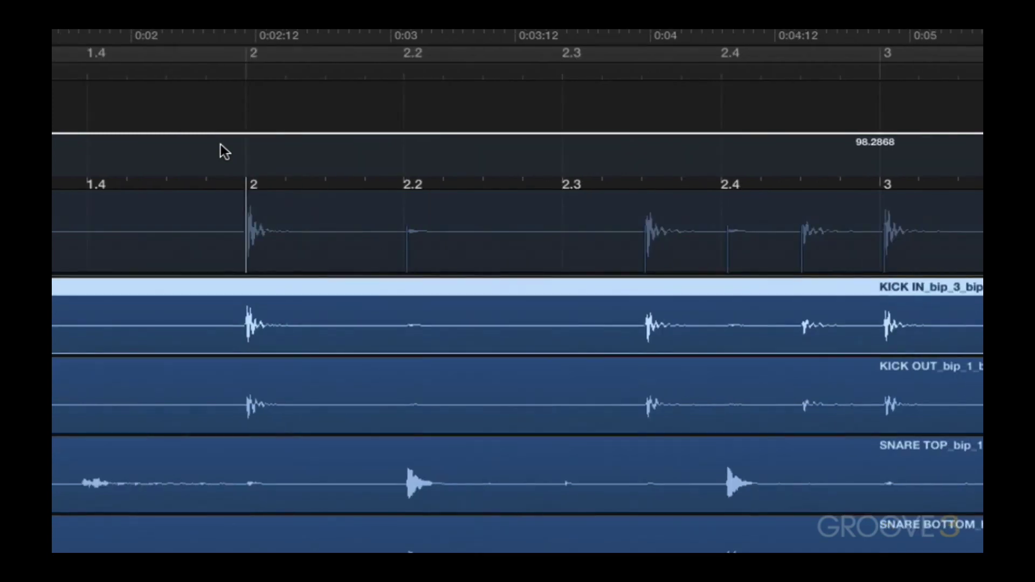
Beat-map the KICK IN transients halfway between beats 3 and 4 of bars 2 and 3, plus those at bars 3 and 4.
left_click(647, 194)
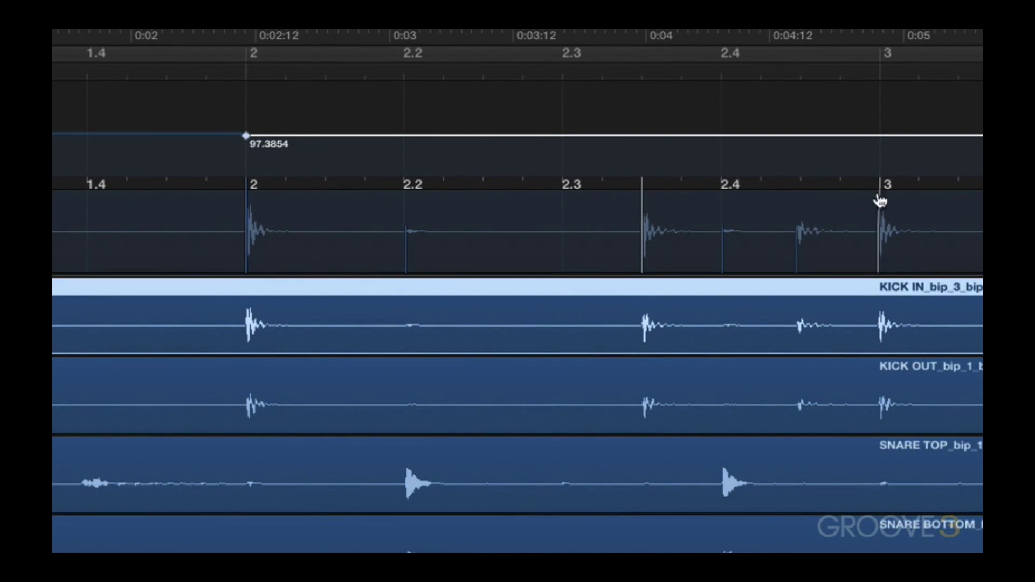
left_click(880, 201)
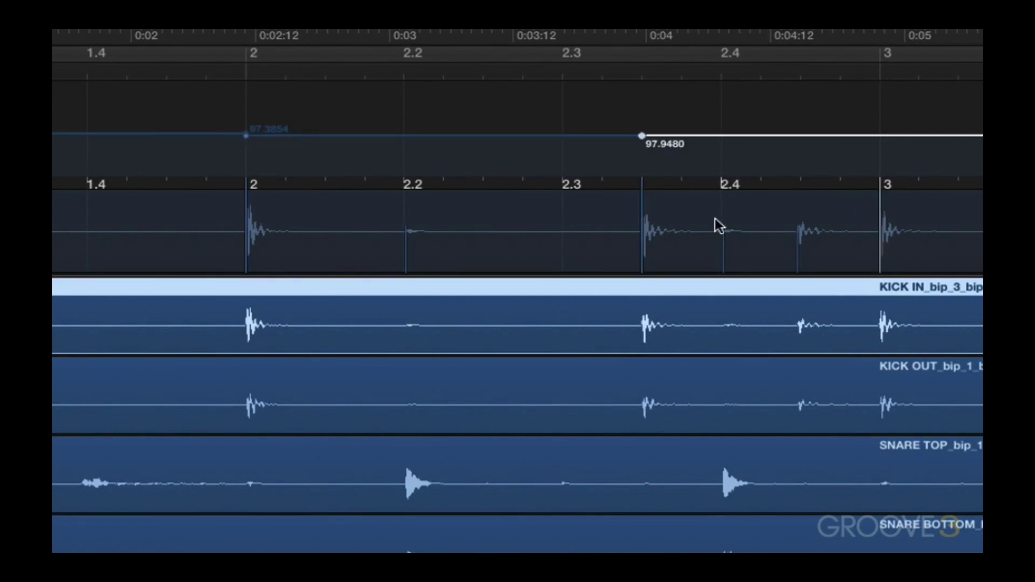
scroll(715, 219, "right", 10)
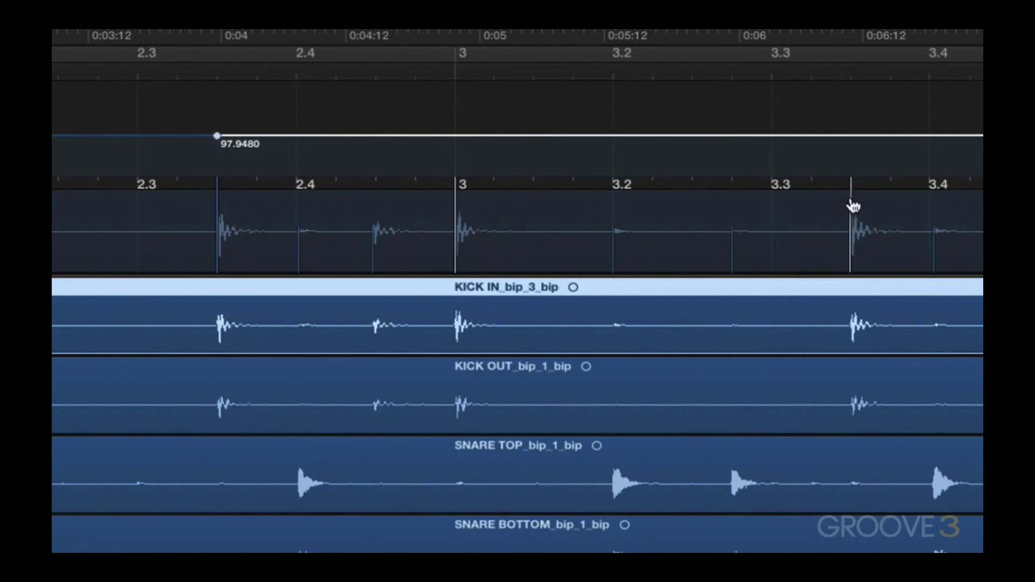
left_click(852, 205)
scroll(850, 203, "right", 5)
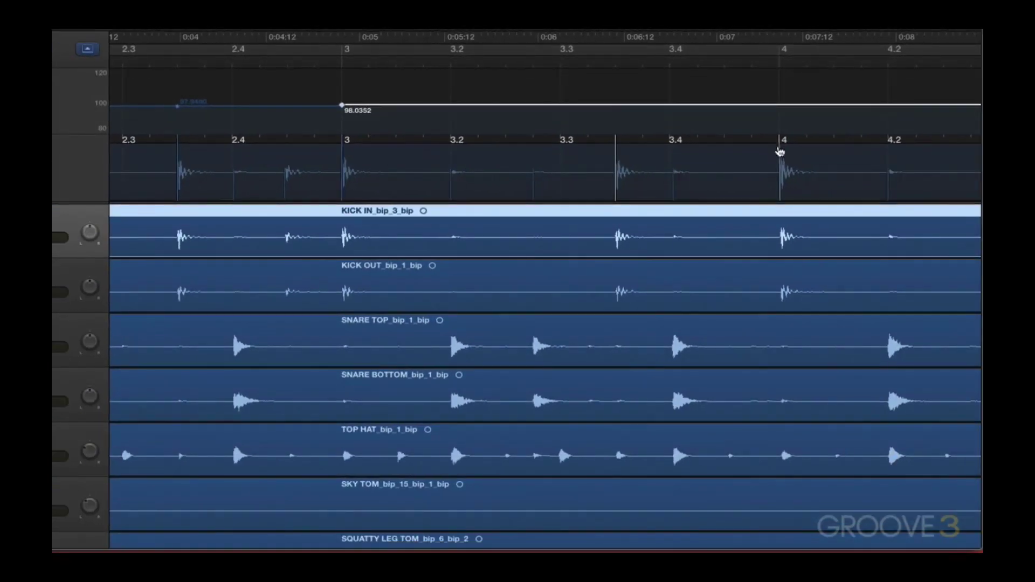
left_click(781, 152)
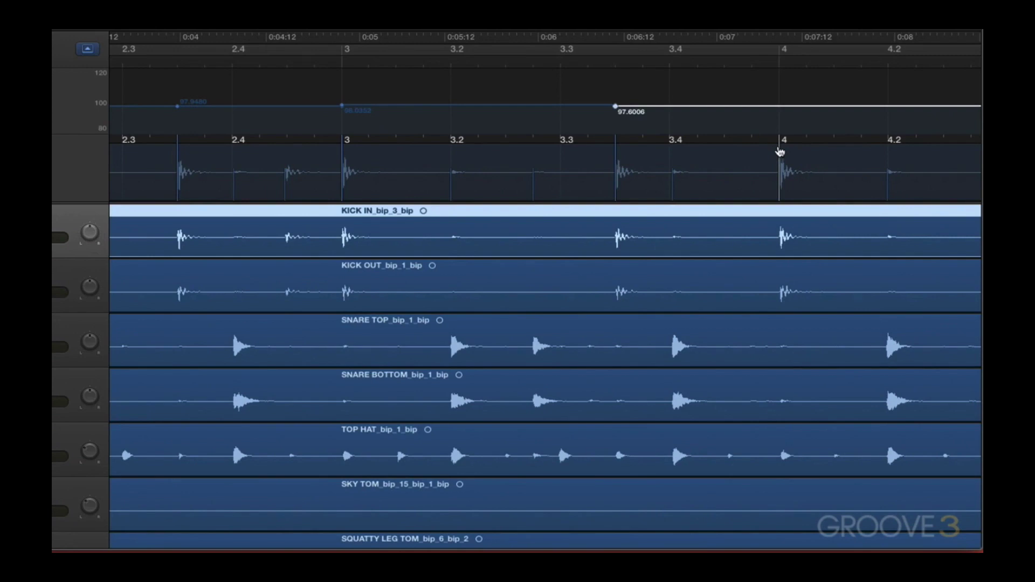
Continue beat-mapping the KICK IN transients halfway between beats 3 and 4 of bars 4 and 5, and at bars 5 and 6.
scroll(780, 153, "right", 10)
left_click(656, 144)
scroll(674, 148, "right", 3)
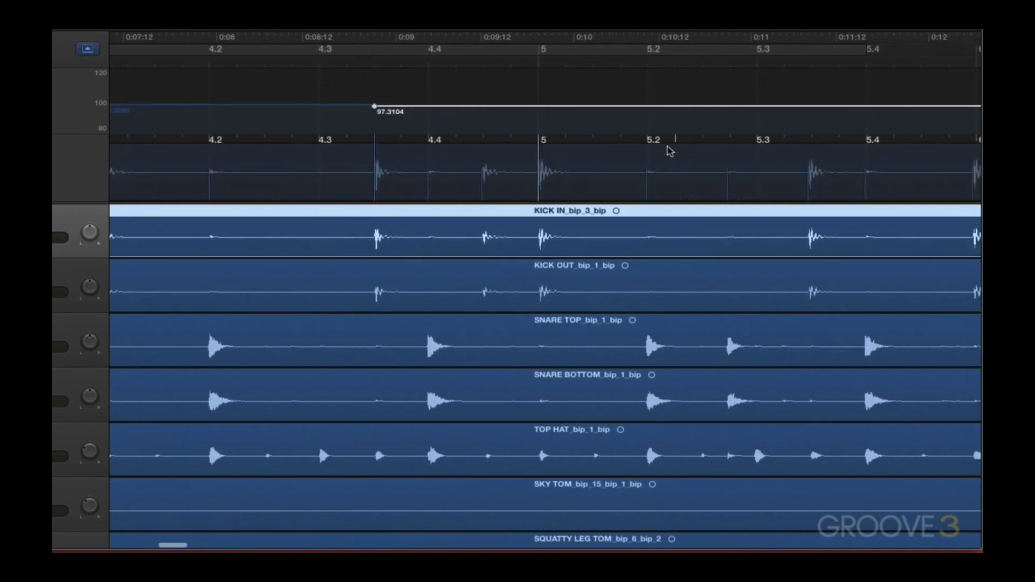
scroll(552, 169, "right", 3)
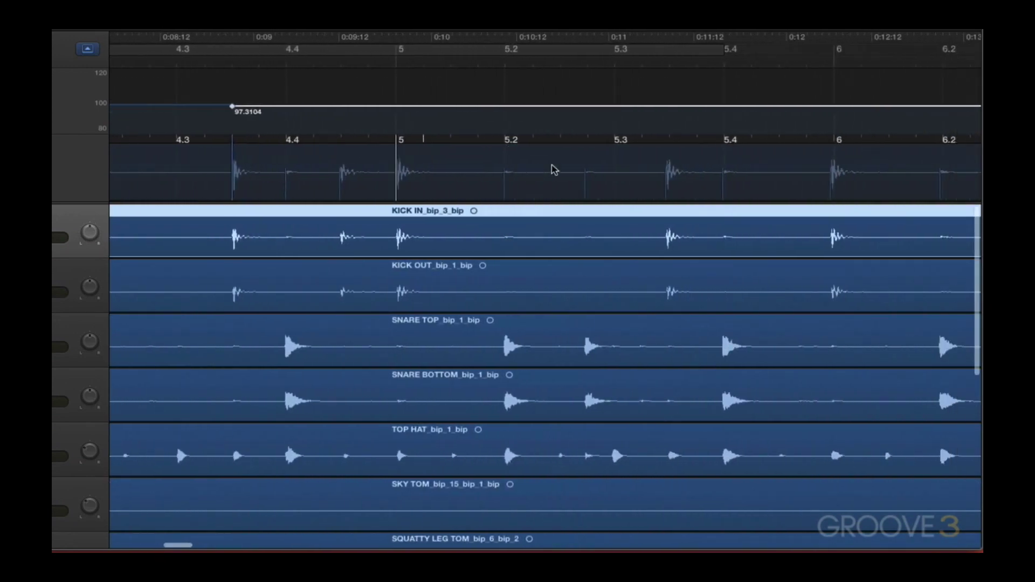
scroll(552, 169, "right", 1)
left_click(642, 153)
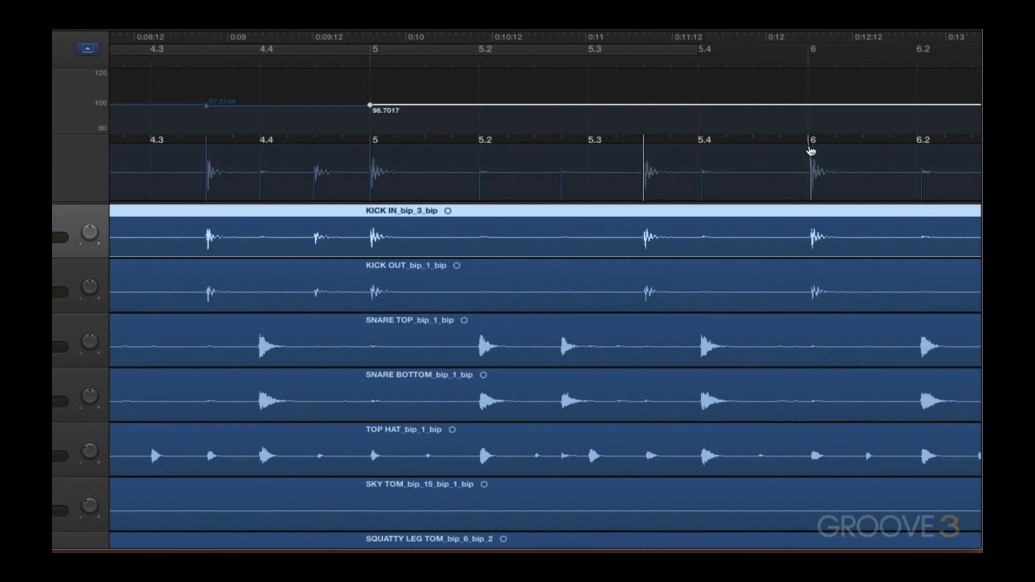
left_click(811, 151)
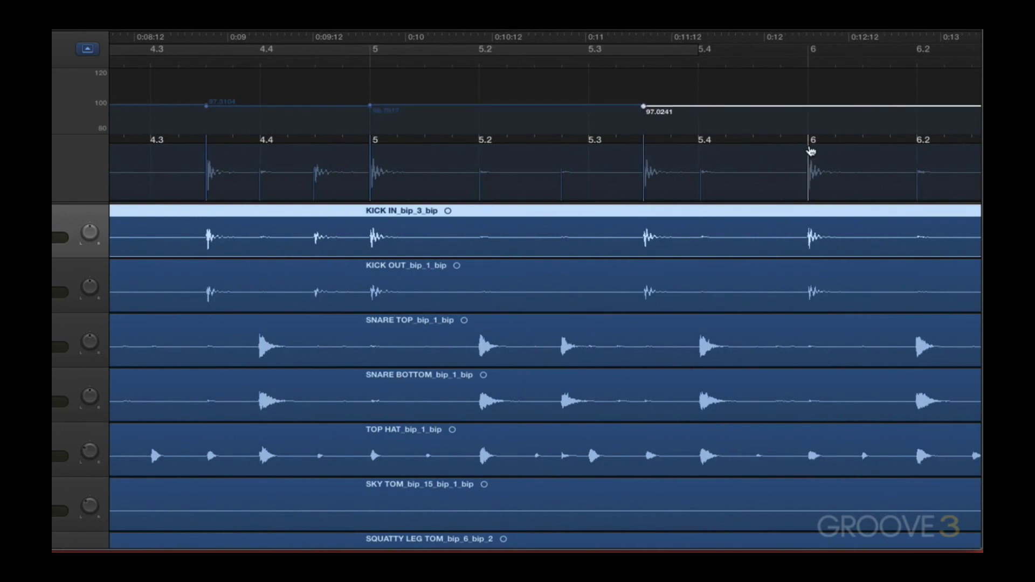
Zoom out and play the project from the start to check the kick-mapped tempo against the drums.
key("space")
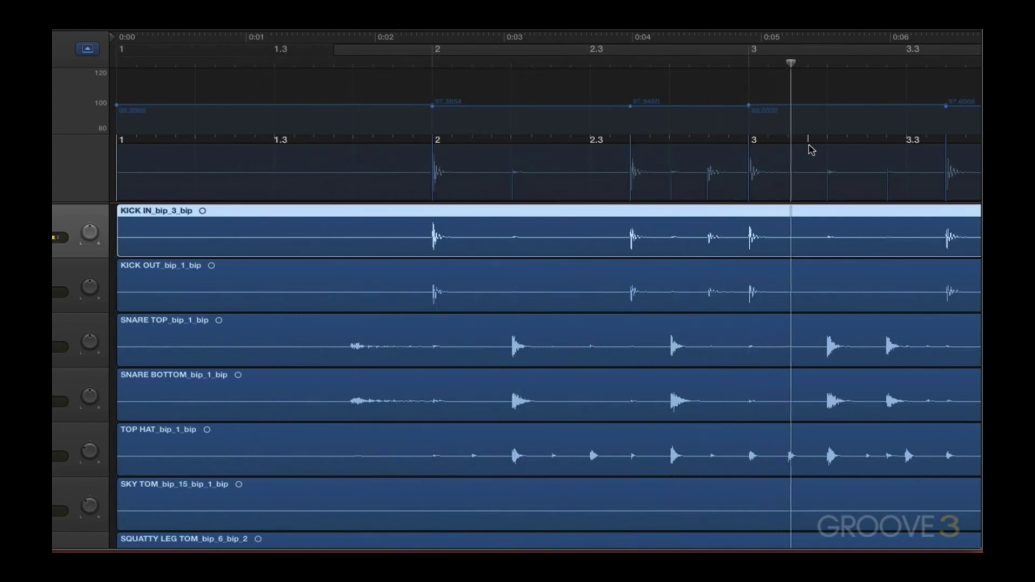
key("super+Left")
key("super+Left")
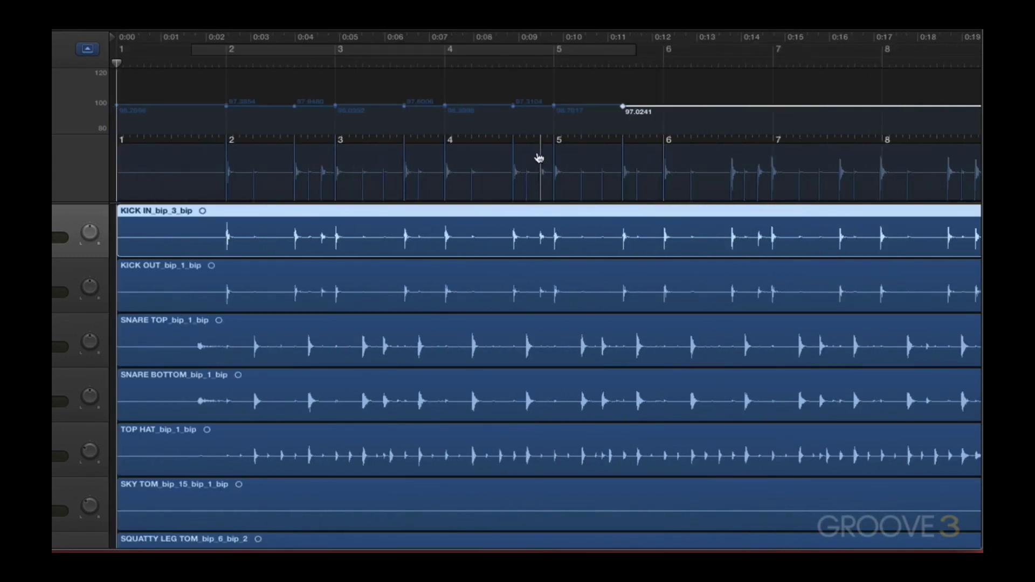
key("space")
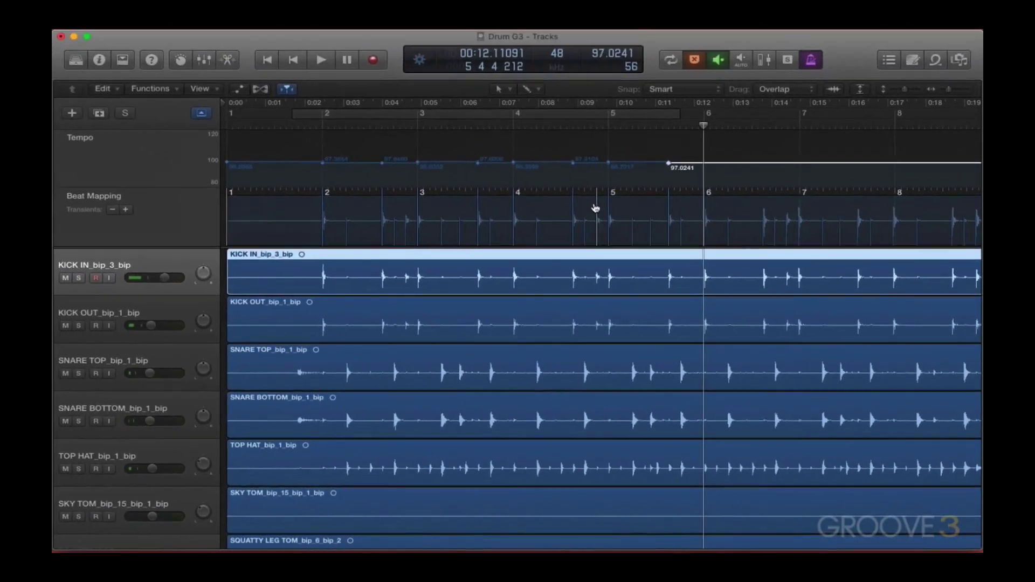
Use SNARE TOP as the Beat Mapping source and map its main hits from 1.4 through 5.4.
left_click(132, 356)
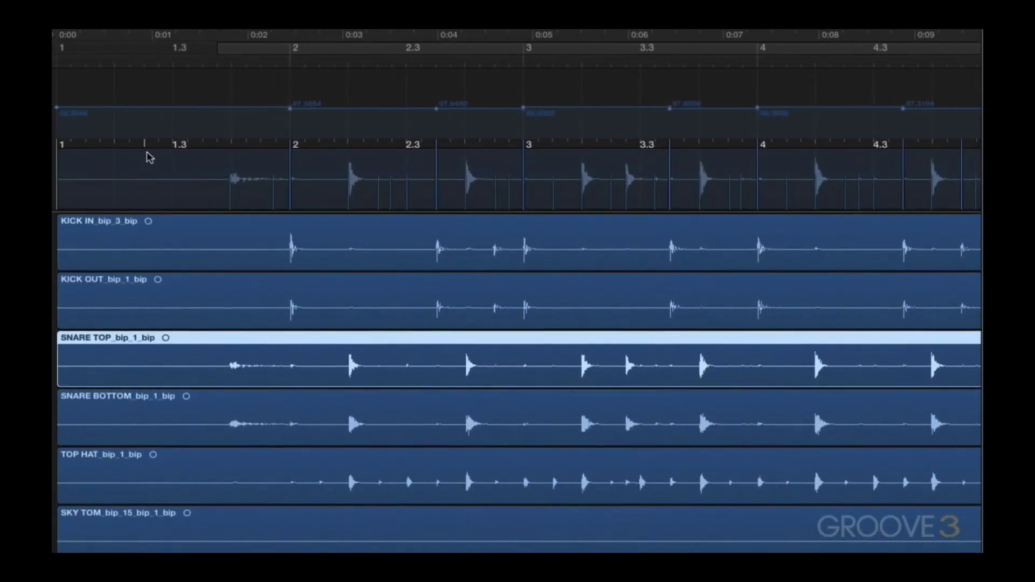
left_click(232, 158)
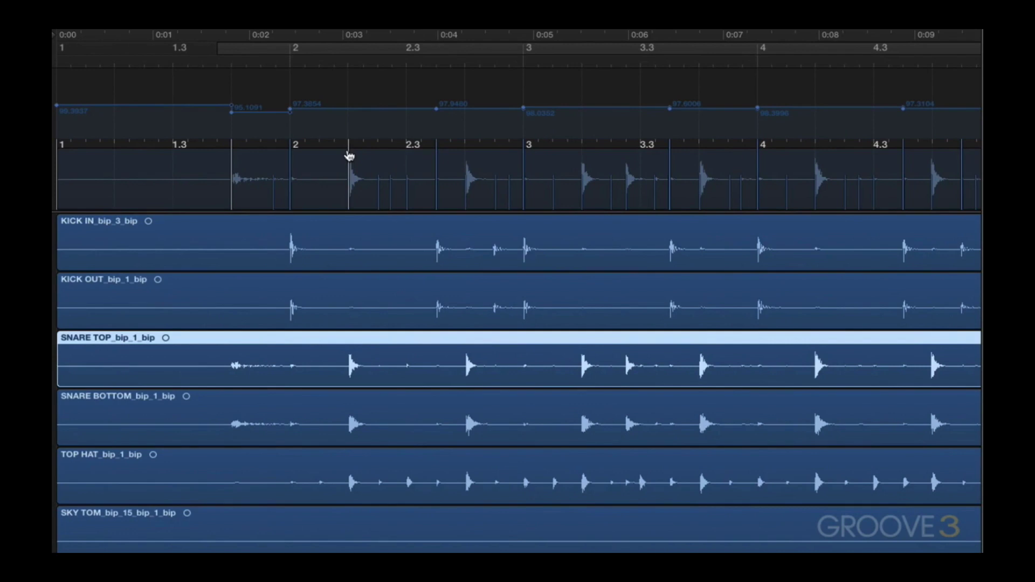
left_click(348, 152)
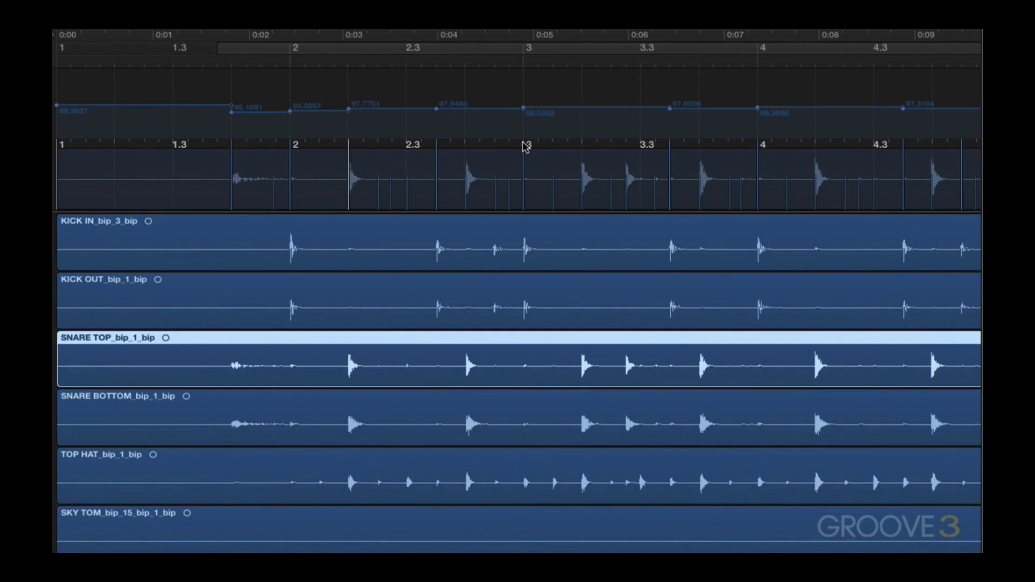
left_click(466, 152)
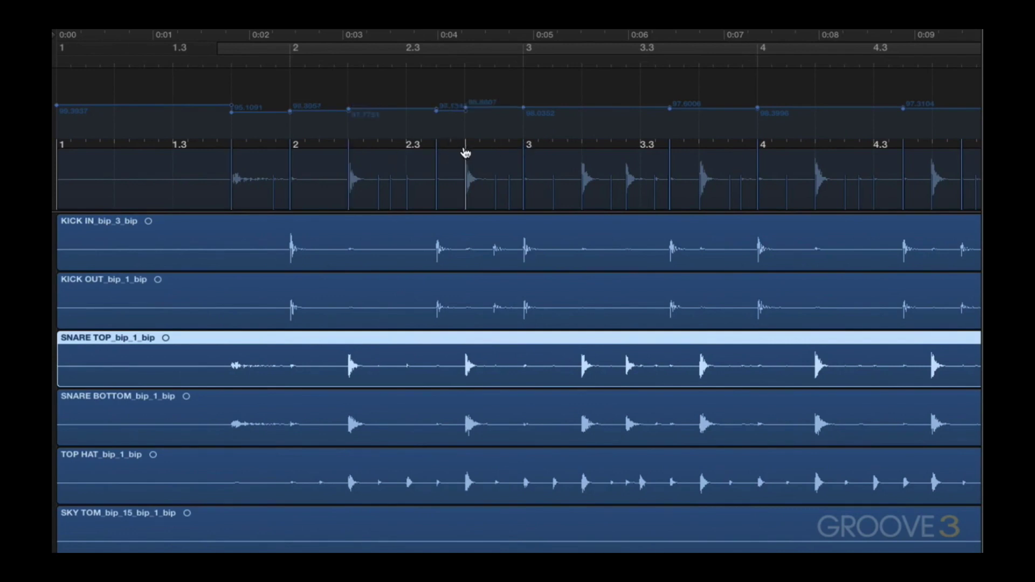
left_click(581, 156)
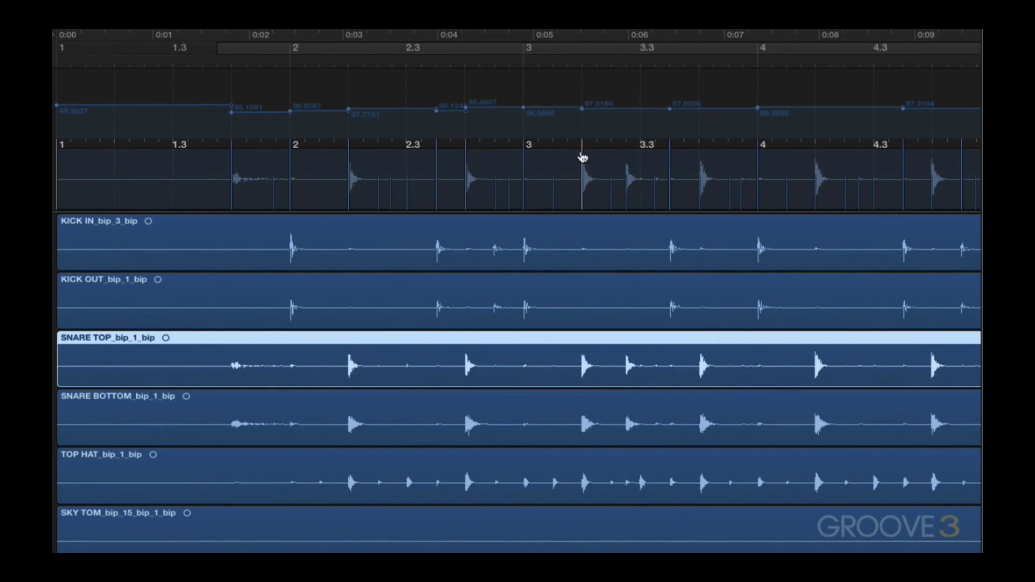
left_click(629, 156)
left_click(702, 159)
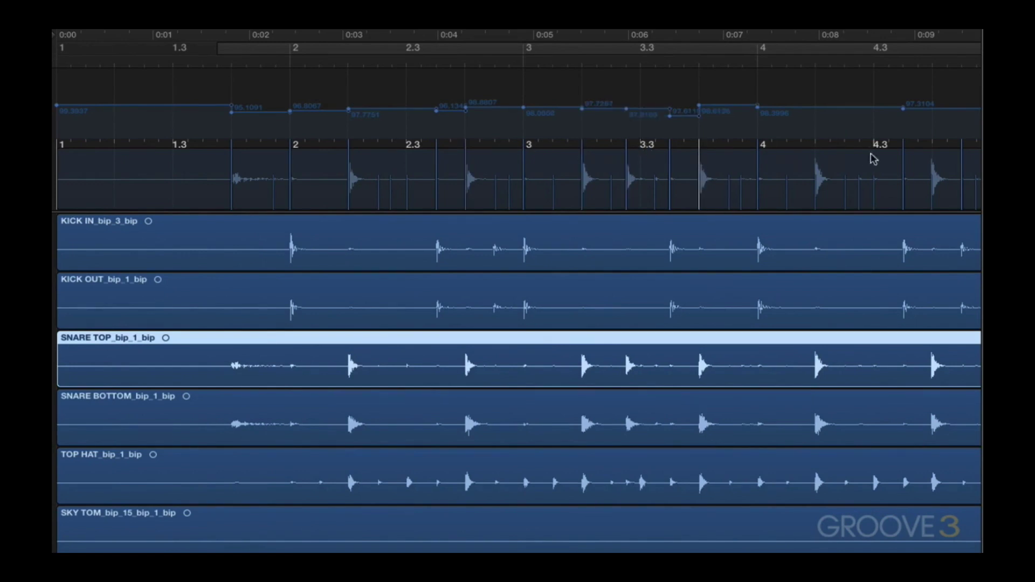
scroll(815, 158, "right", 5)
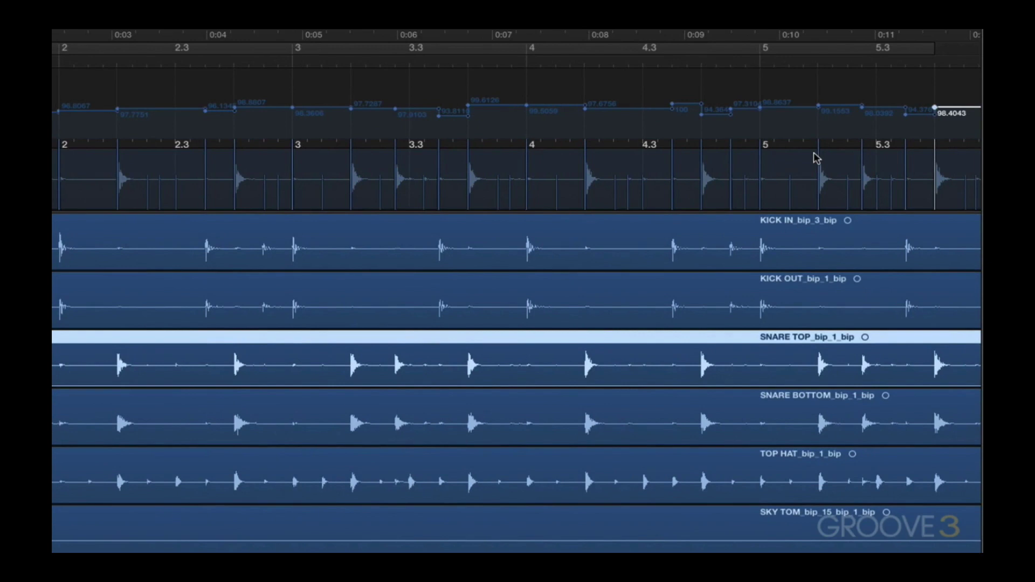
Play the project from the start to check the tempo map with both kick and snare hits mapped.
scroll(815, 157, "left", 8)
key("space")
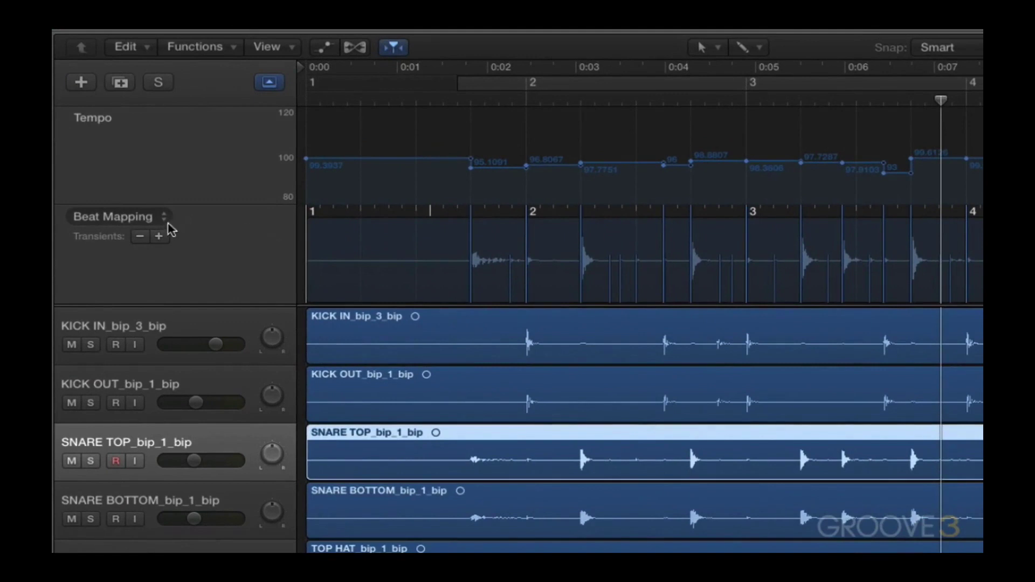
left_click(165, 218)
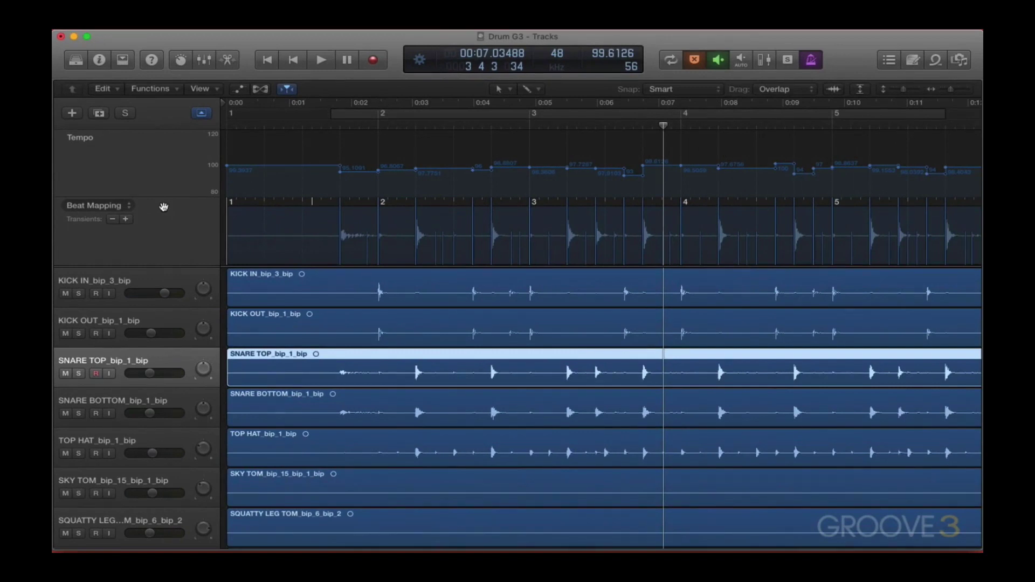
key("Return")
key("space")
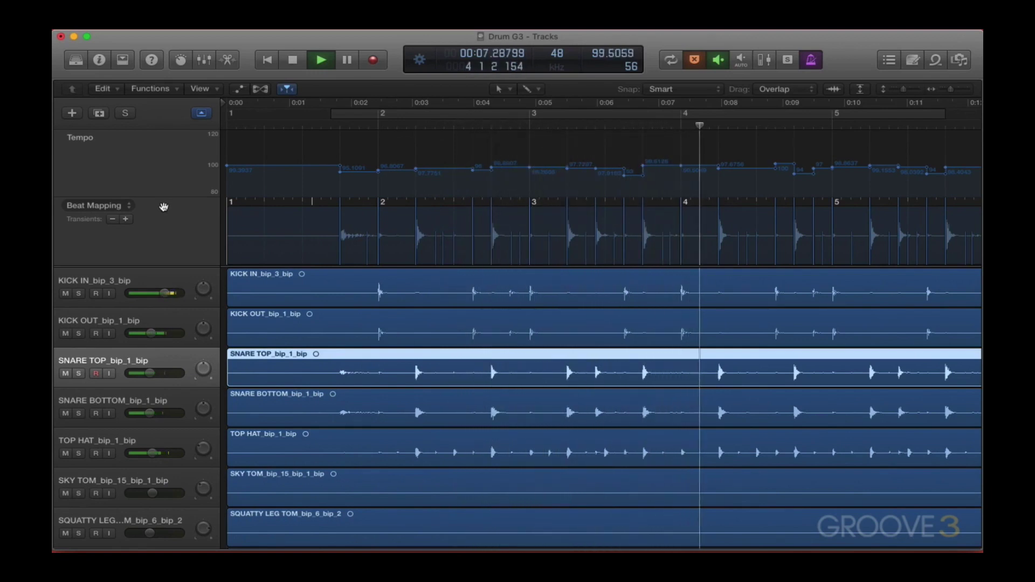
key("space")
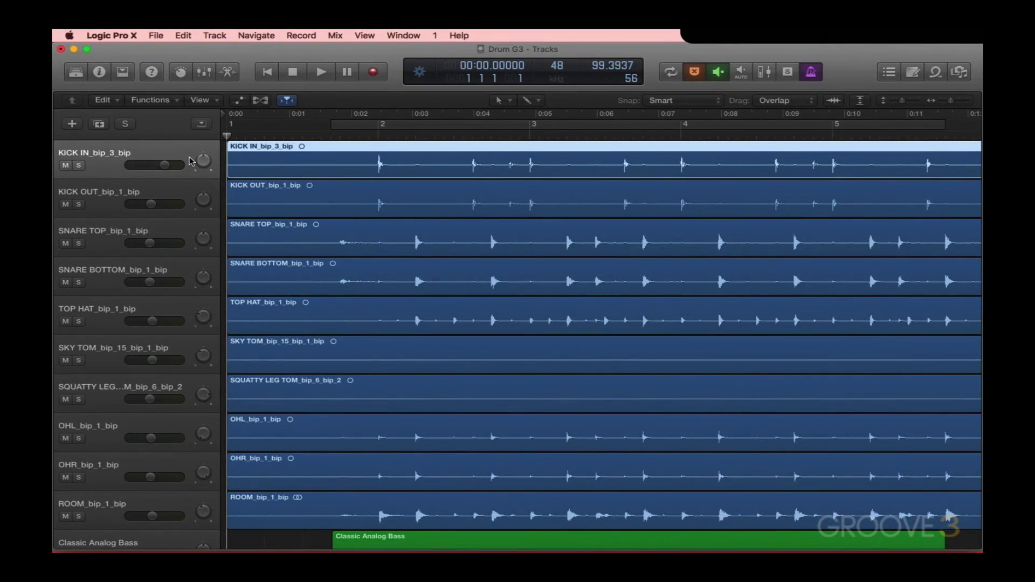
Select the KICK IN track and open Drum Replacement/Doubling for it.
key("Down")
key("Down")
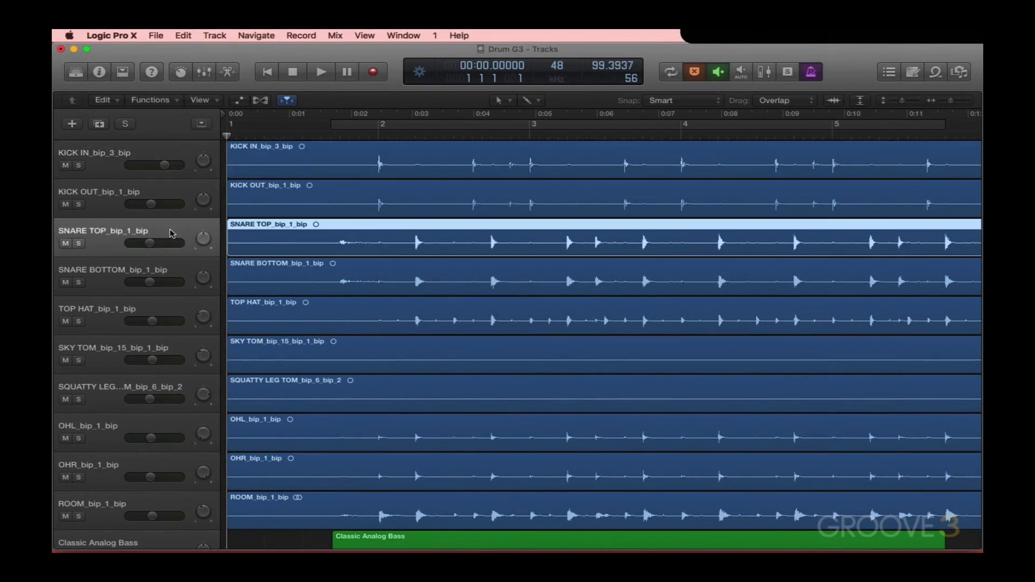
left_click(162, 152)
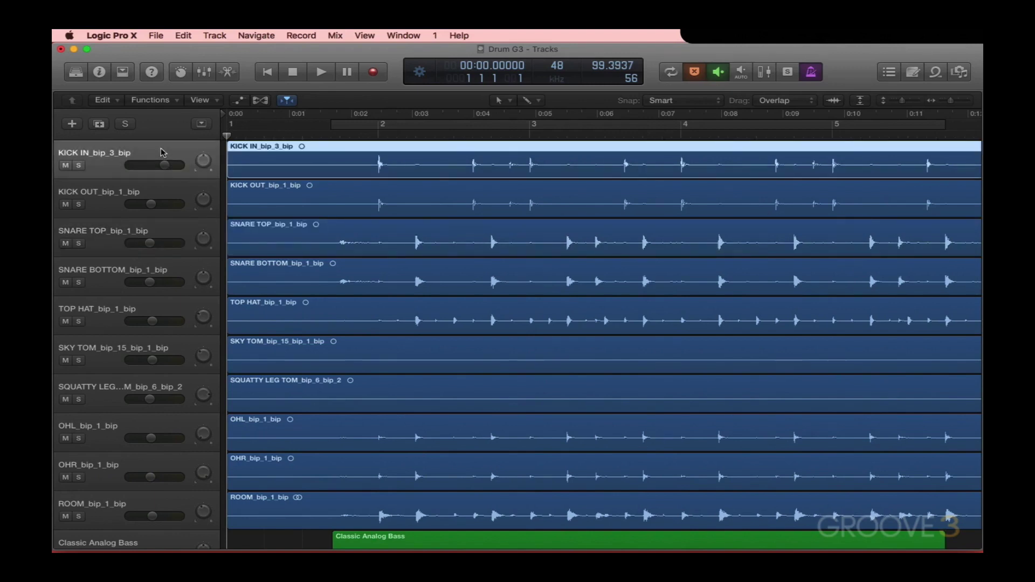
left_click(215, 35)
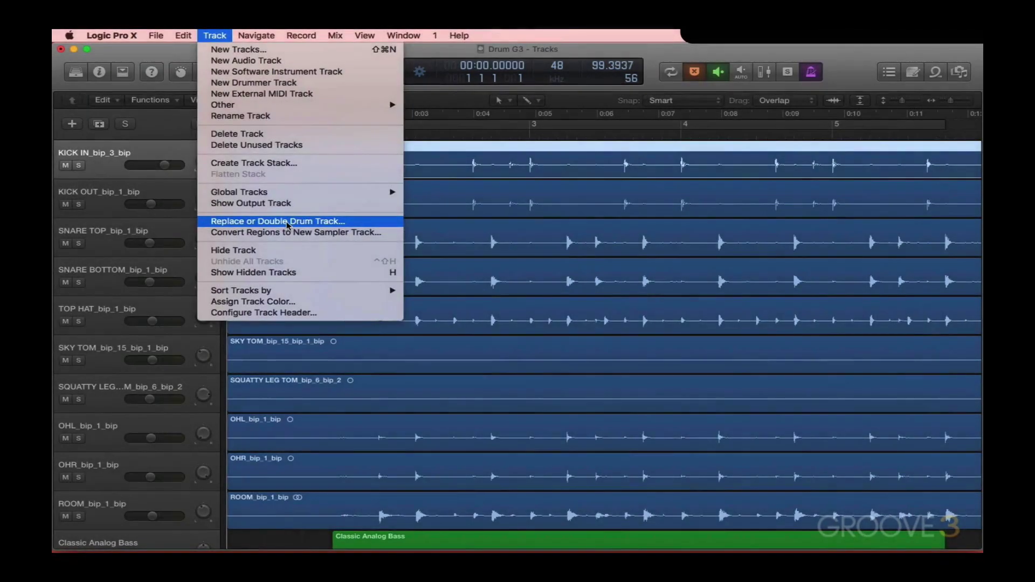
left_click(287, 222)
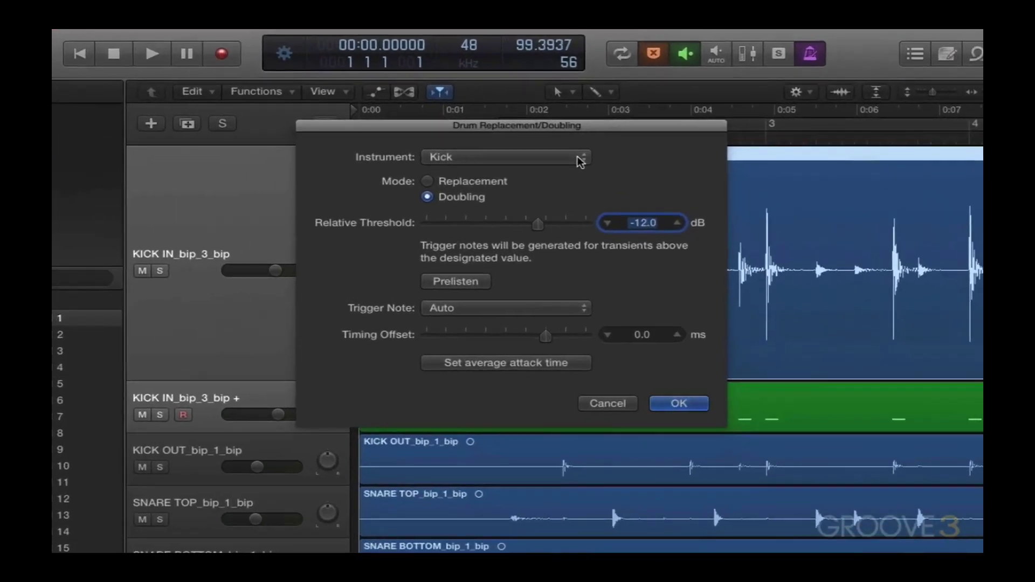
Keep Kick as the instrument and Doubling as the mode, and set the relative threshold to -19.5 dB.
left_click(639, 152)
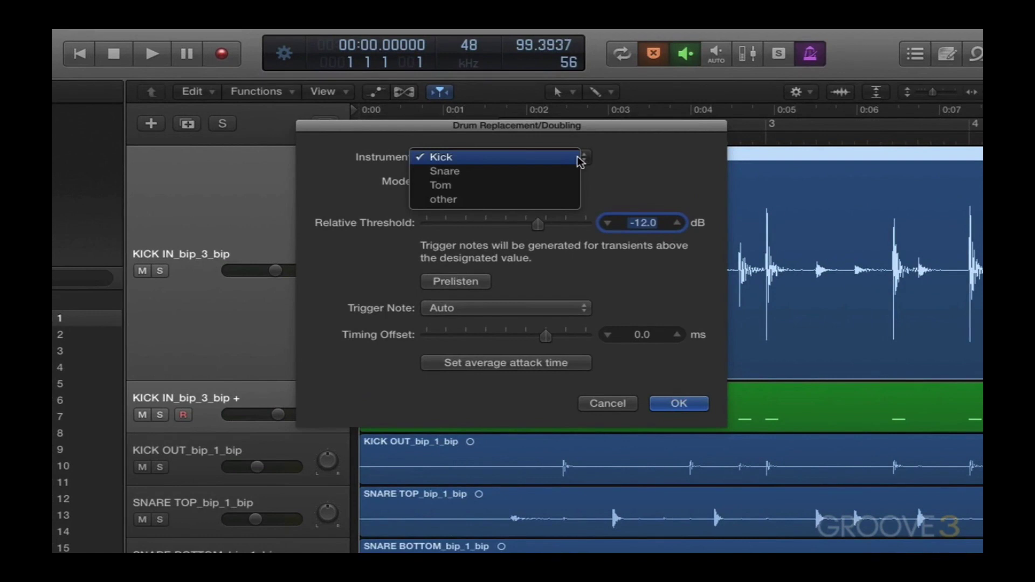
left_click(580, 158)
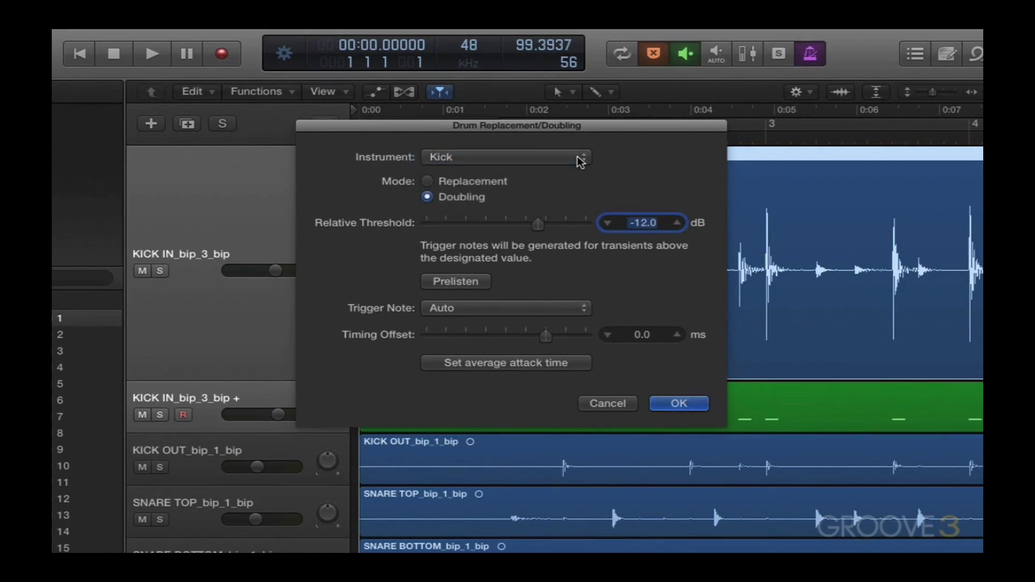
left_click(429, 182)
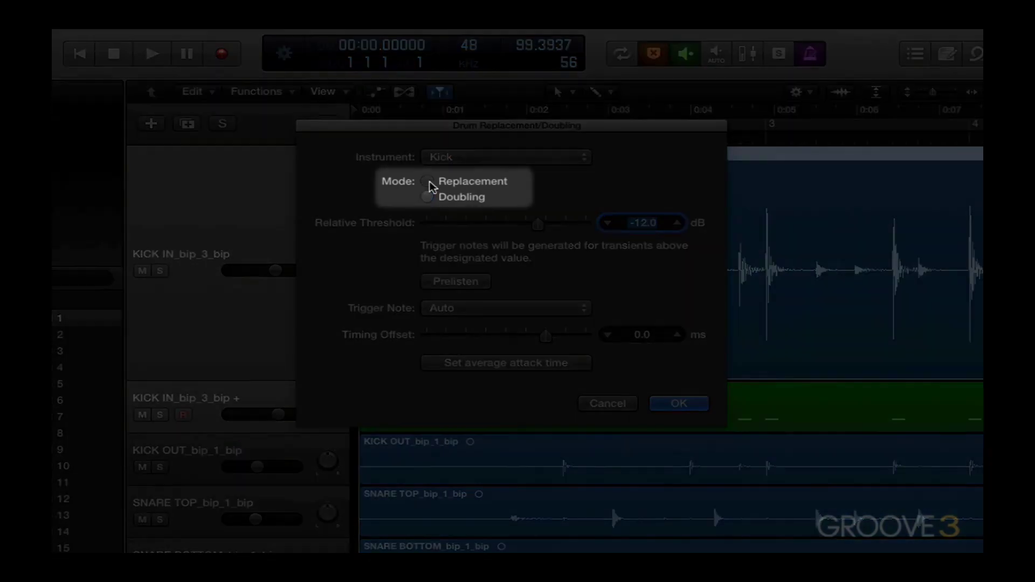
left_click(427, 198)
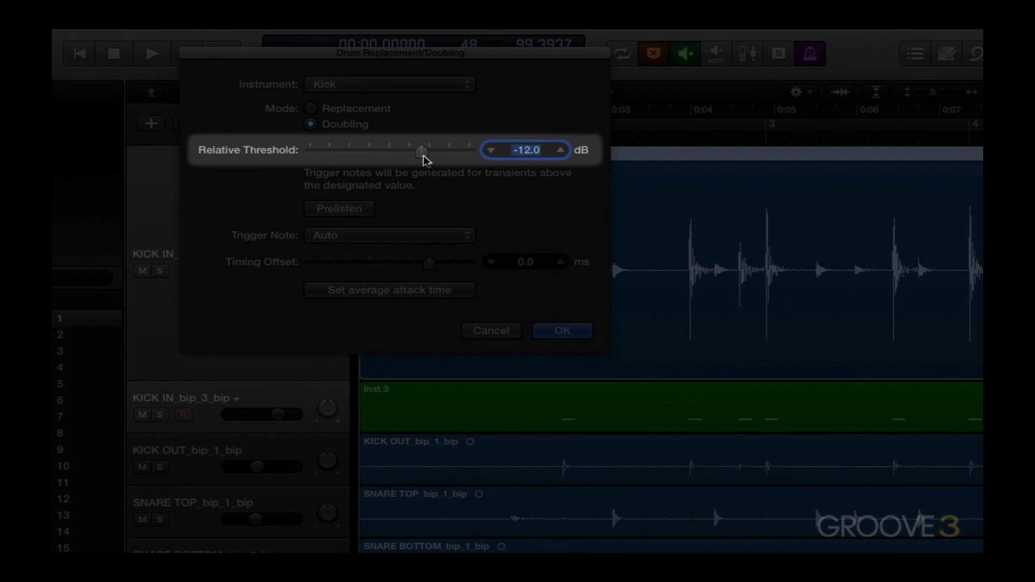
left_click_drag(422, 152, 394, 156)
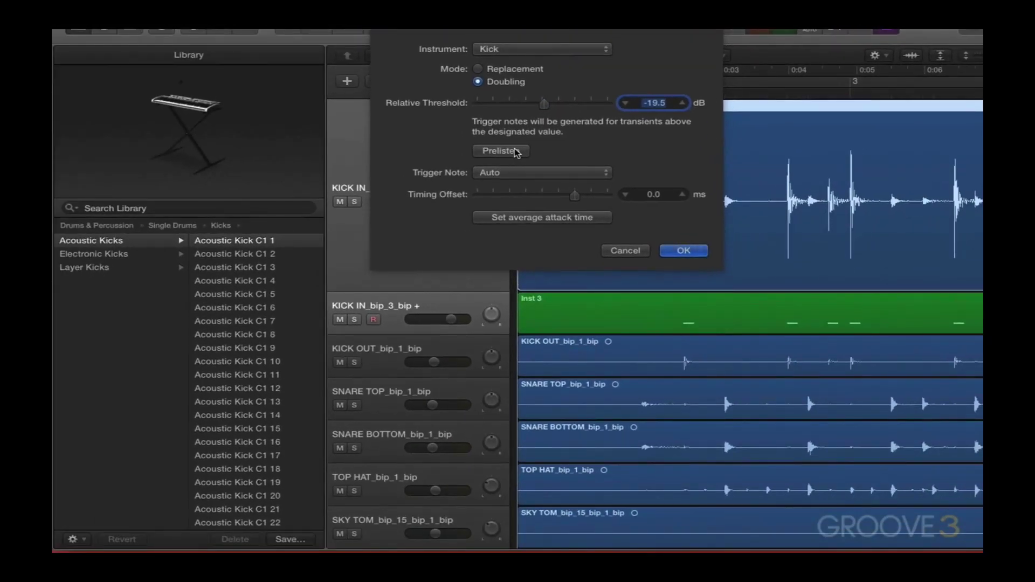
Prelisten the kick doubling and audition Acoustic Kick C1 10, 17, 20 and 22 as the doubling sample.
left_click(408, 189)
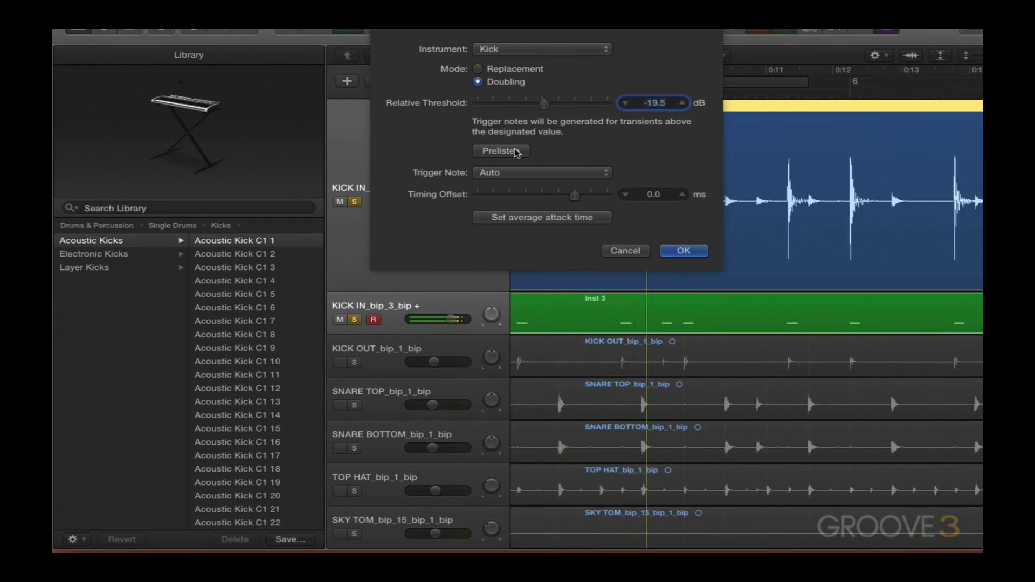
left_click(516, 152)
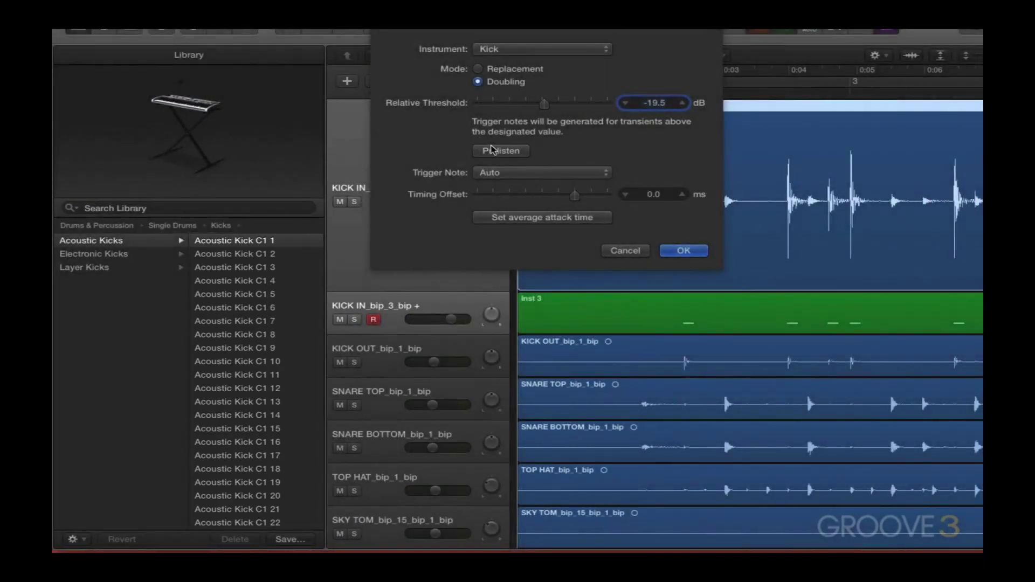
left_click(494, 153)
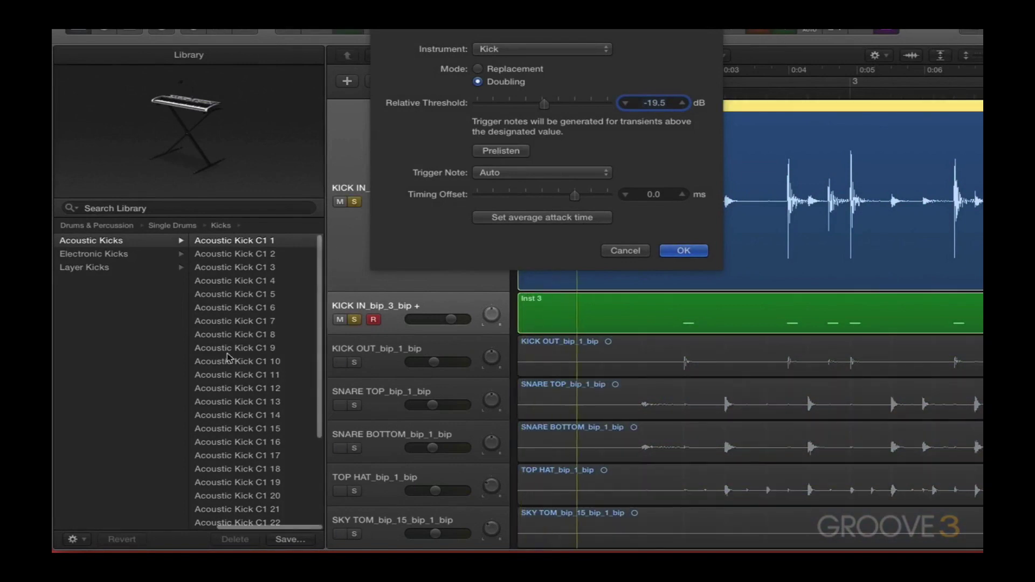
left_click(232, 361)
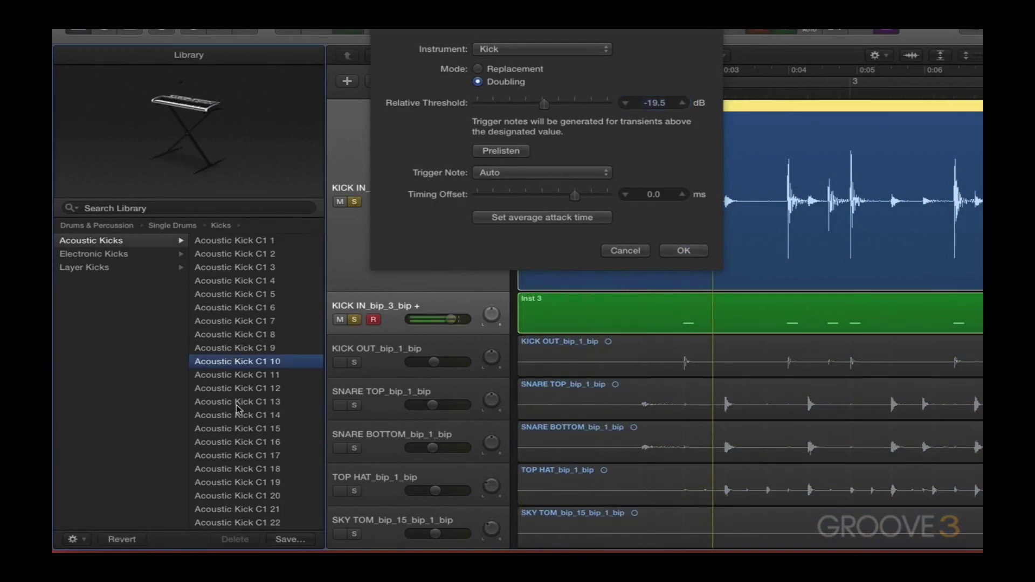
left_click(241, 456)
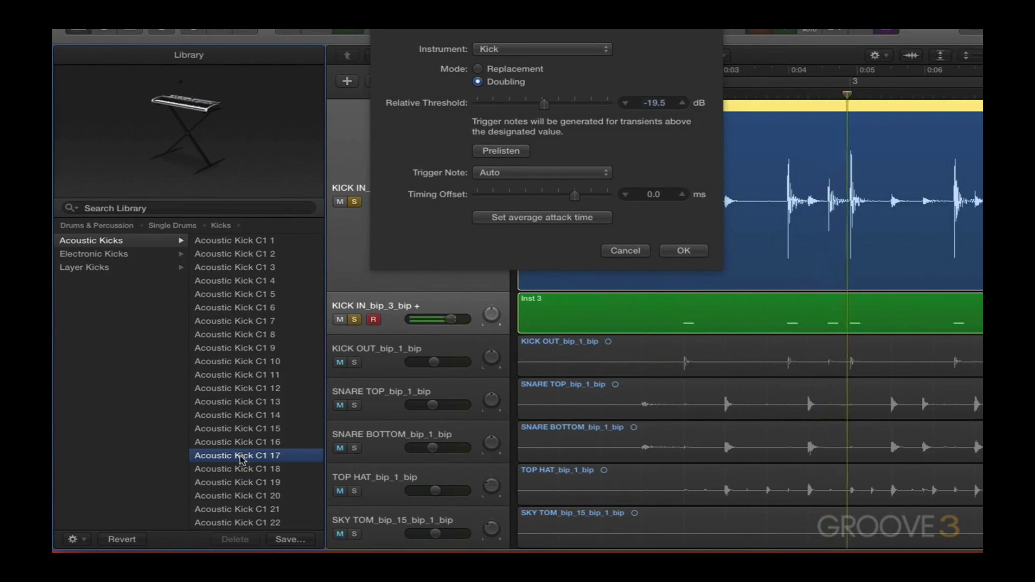
left_click(242, 495)
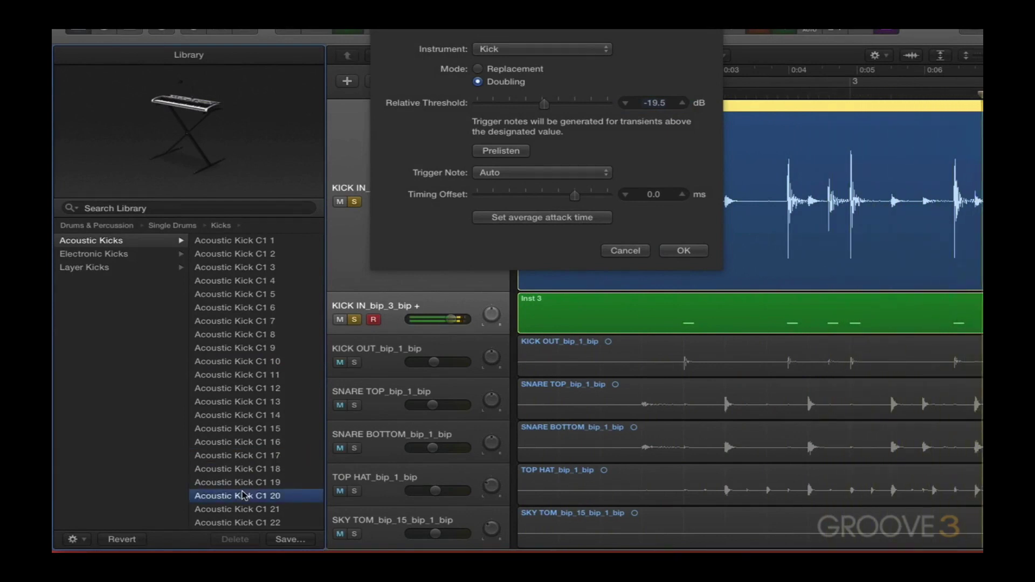
left_click(242, 523)
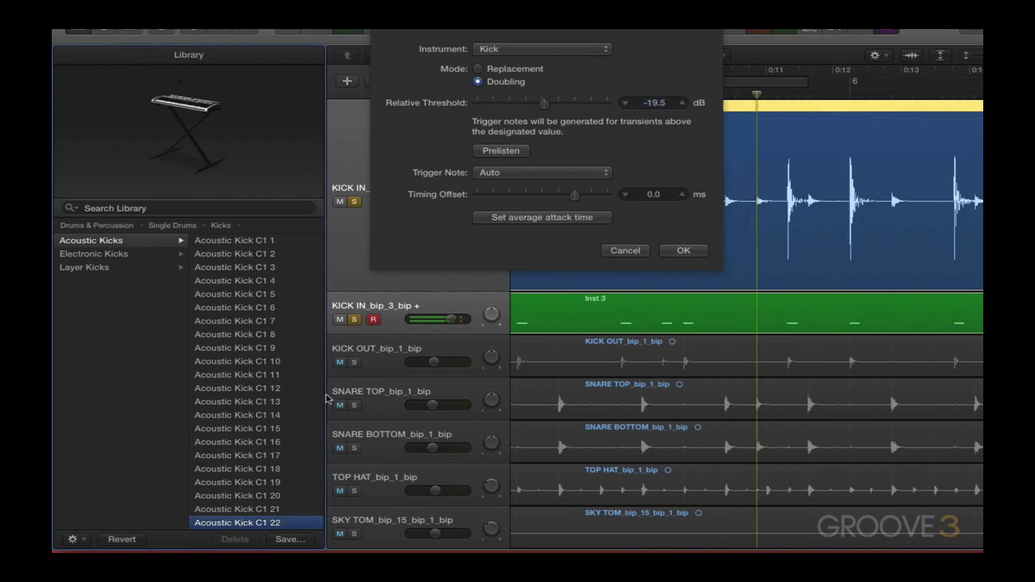
left_click(509, 151)
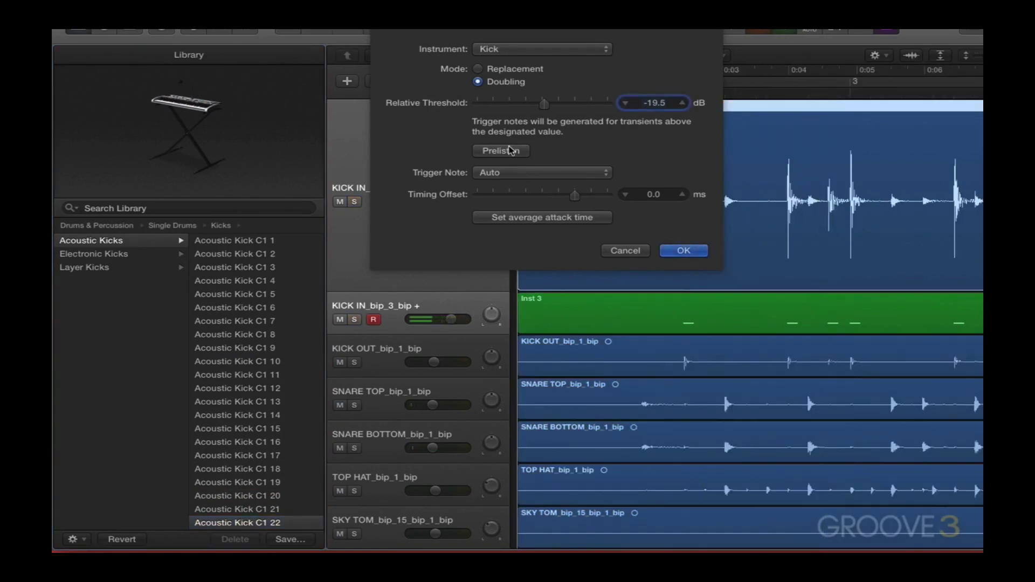
Prelisten the kick doubling with Layer Kicks, auditioning Body Kick C1 6, 19 and 21.
left_click(103, 269)
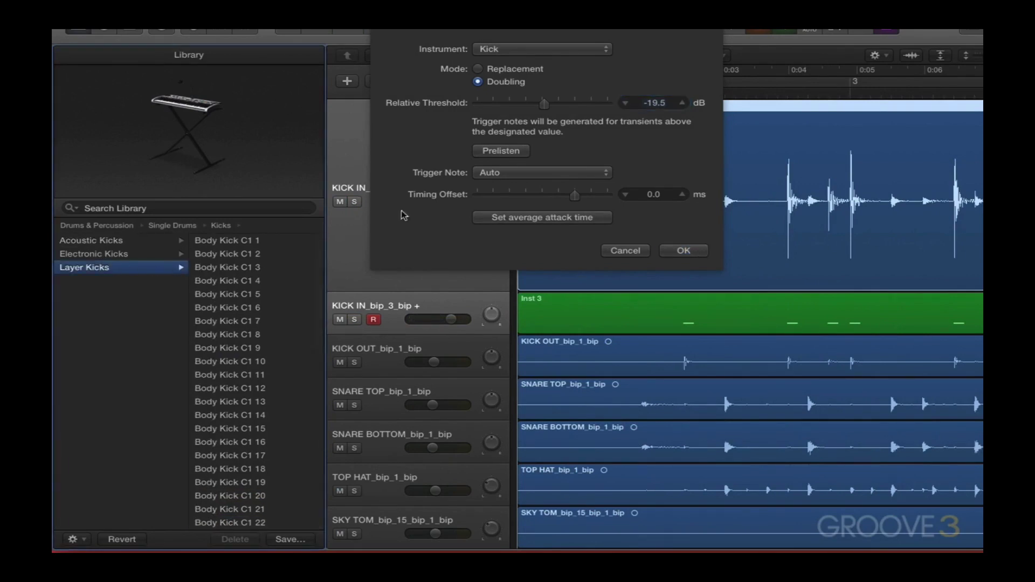
left_click(501, 151)
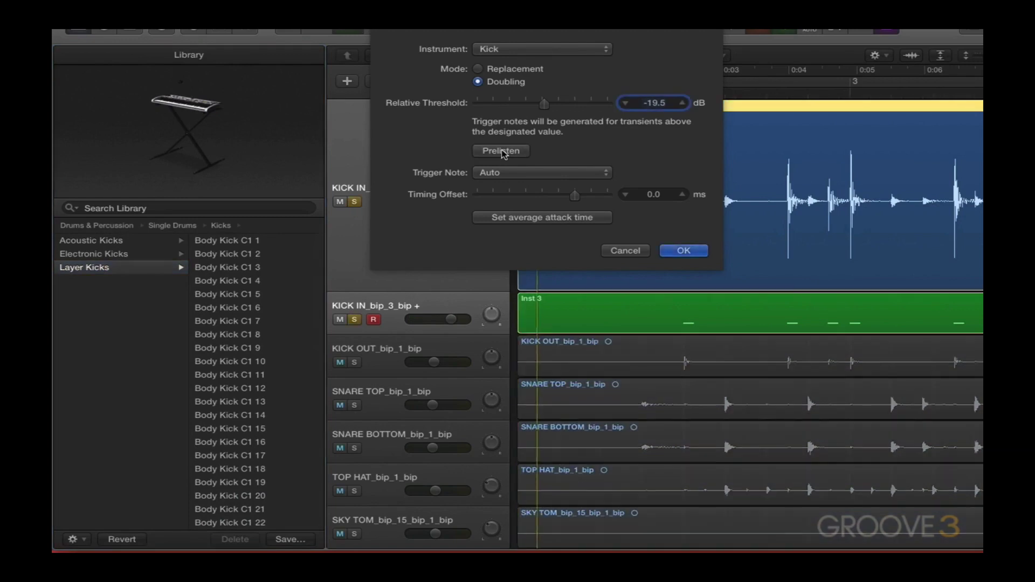
left_click(230, 310)
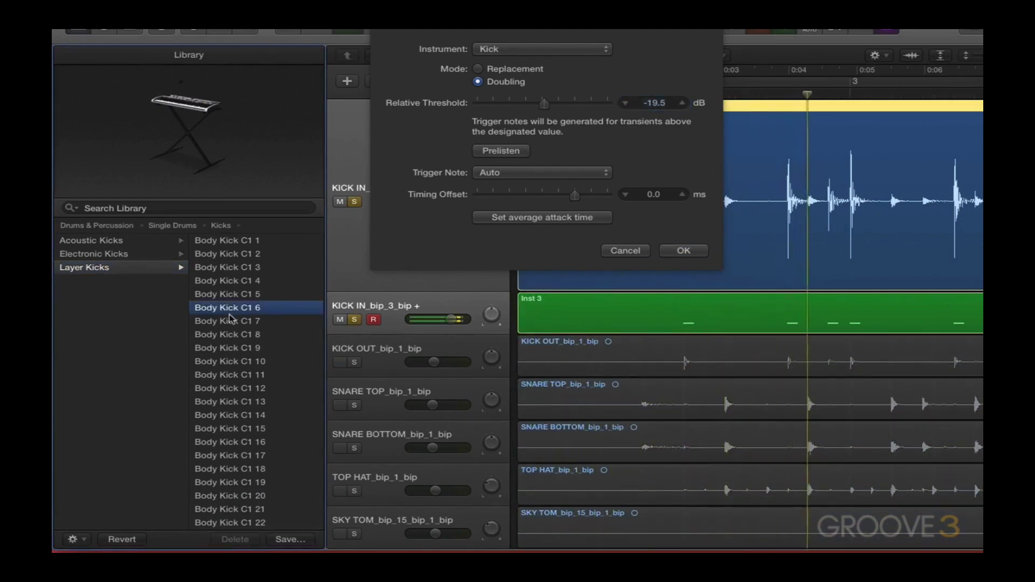
left_click(228, 482)
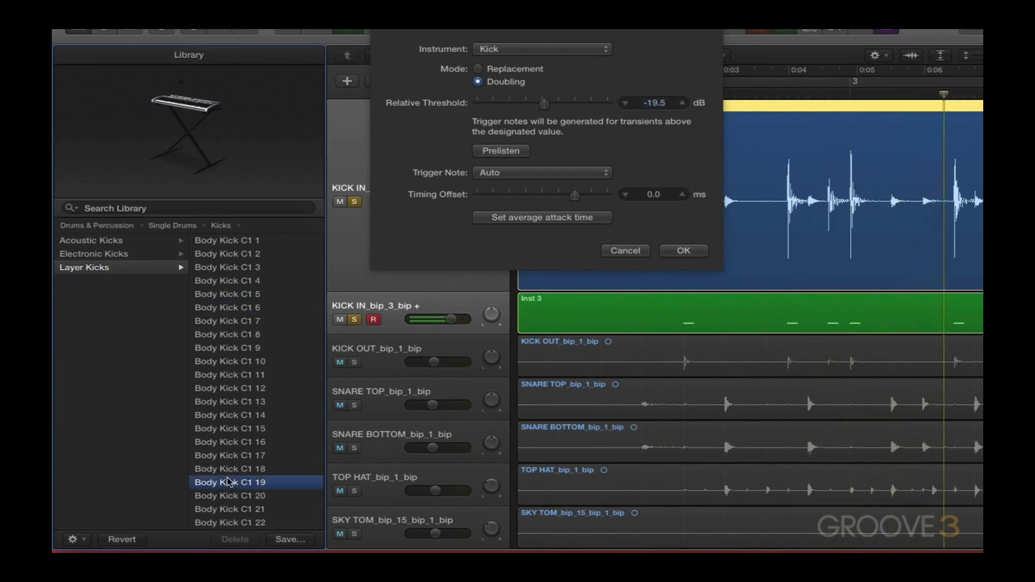
left_click(234, 509)
Audition Transient Kick C1 6, 14 and 23, choose Transient Kick C1 26, and apply the kick doubling.
scroll(270, 431, "down", 1)
scroll(270, 430, "down", 6)
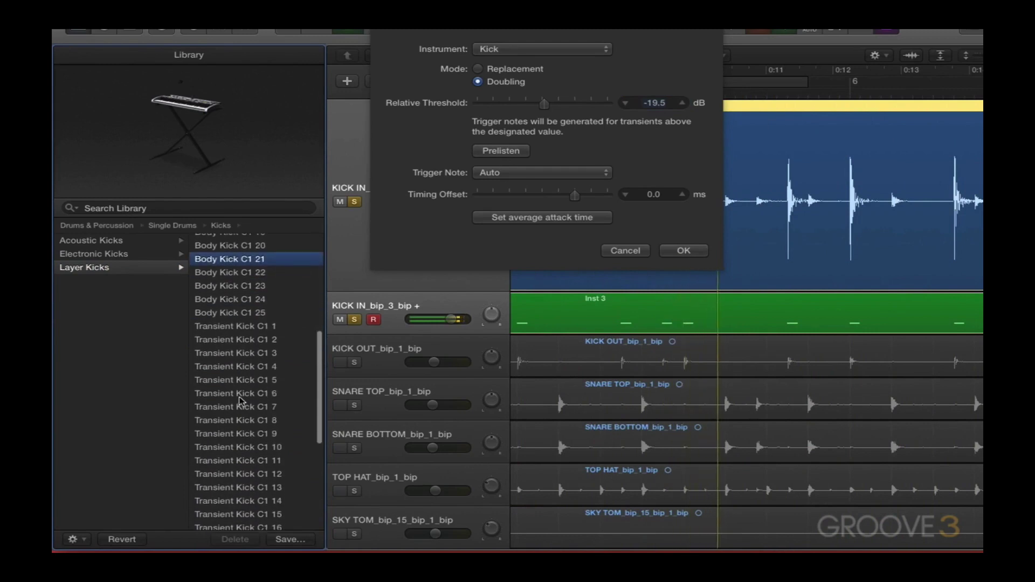
left_click(238, 394)
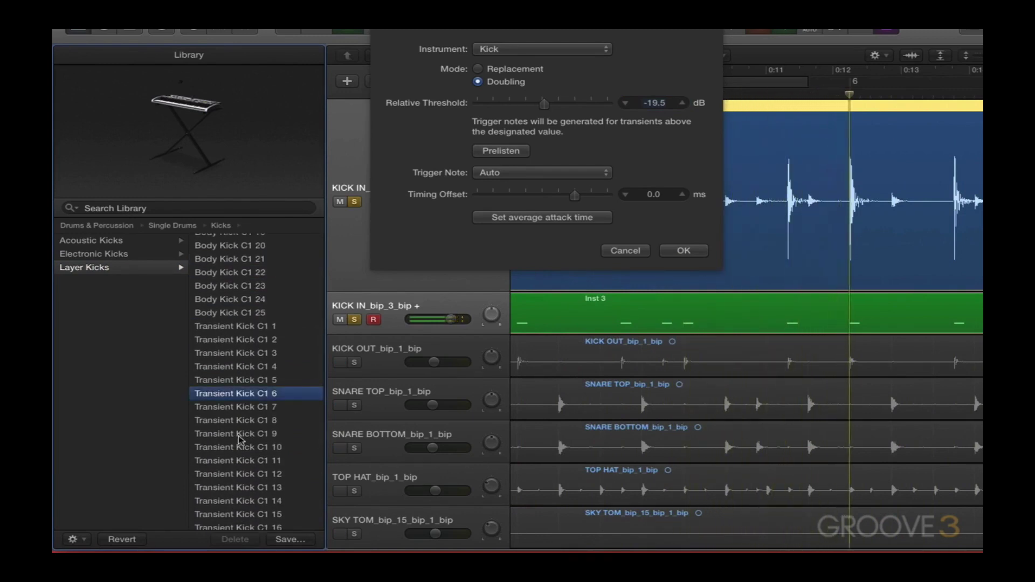
left_click(235, 500)
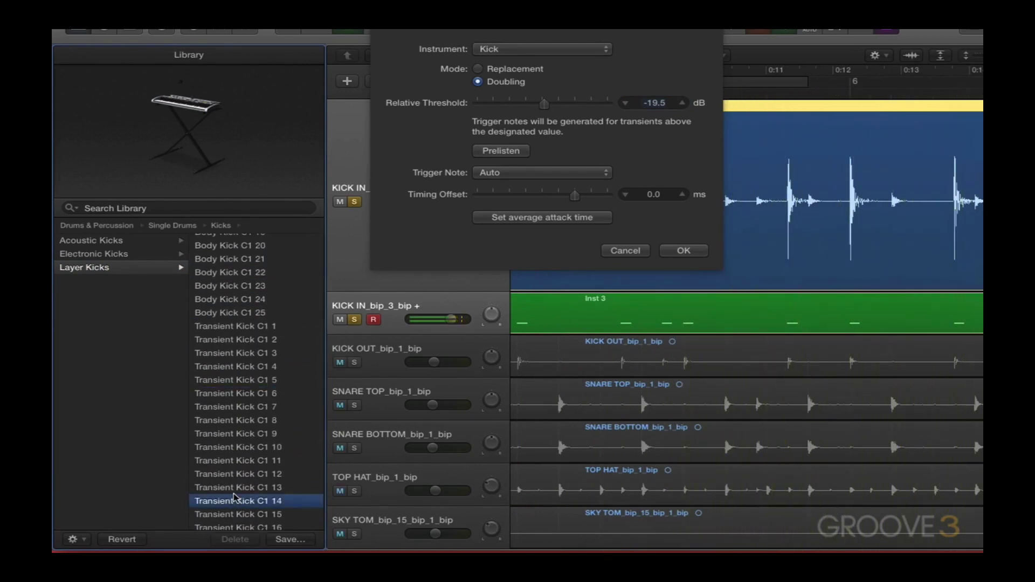
scroll(235, 479, "down", 6)
left_click(236, 468)
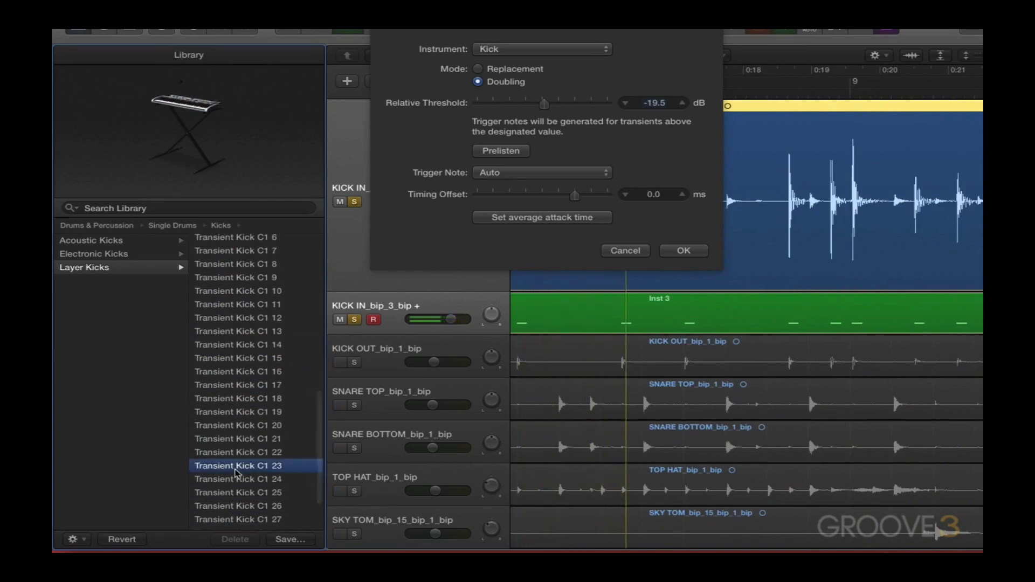
left_click(235, 508)
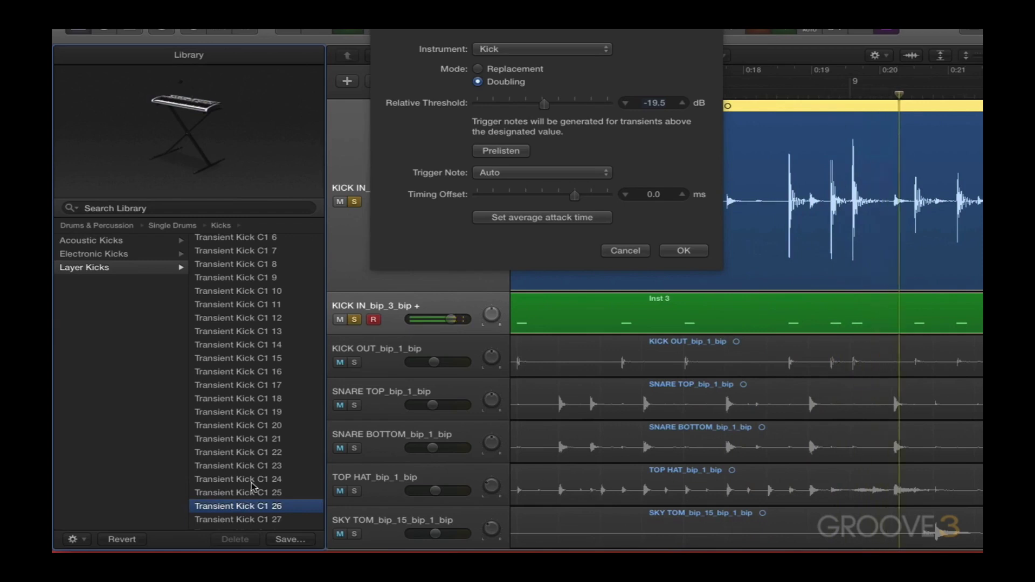
key("space")
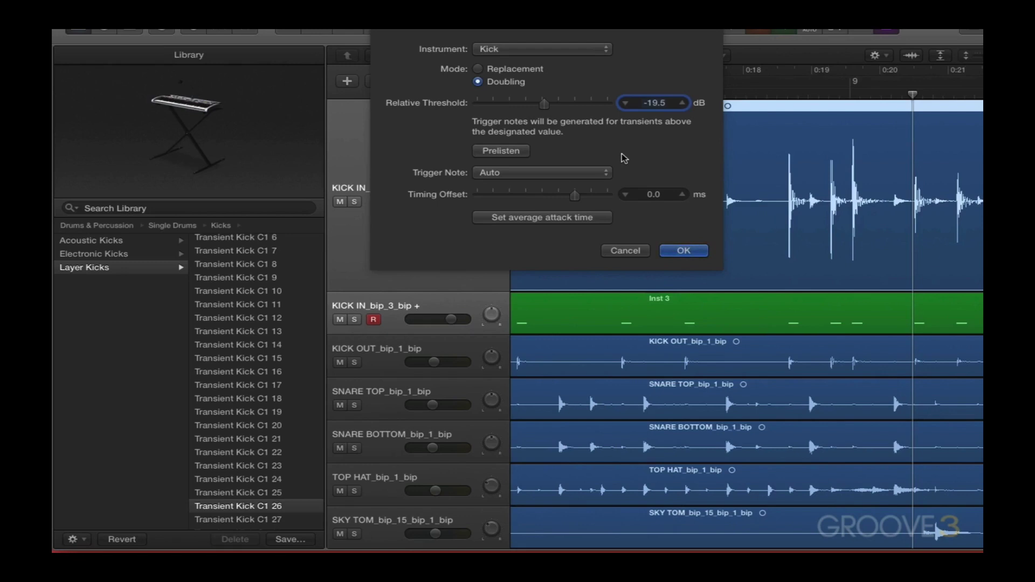
left_click(684, 251)
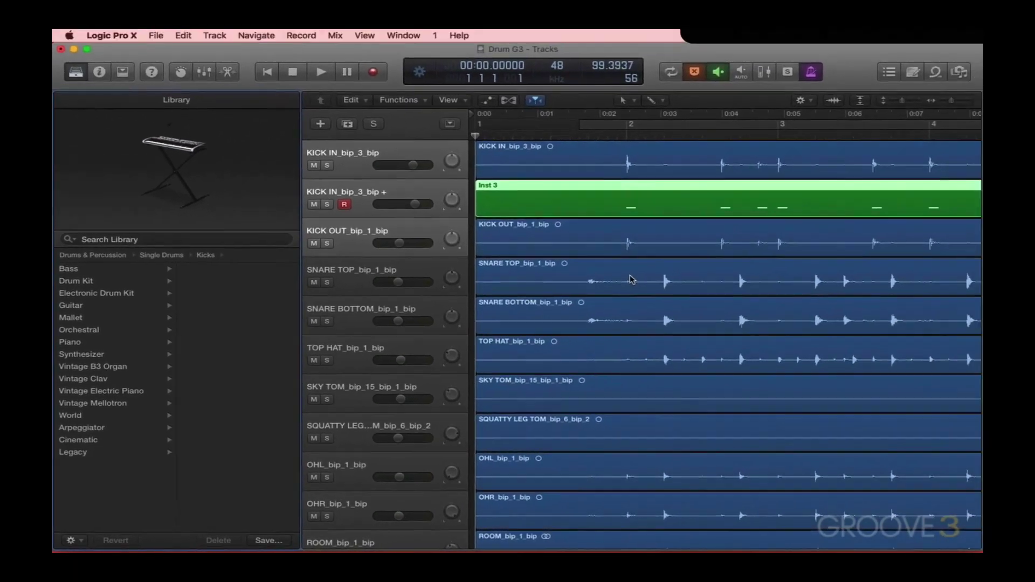
Play the project and briefly solo the doubled kick track to check it, and mute the original KICK IN track.
key("space")
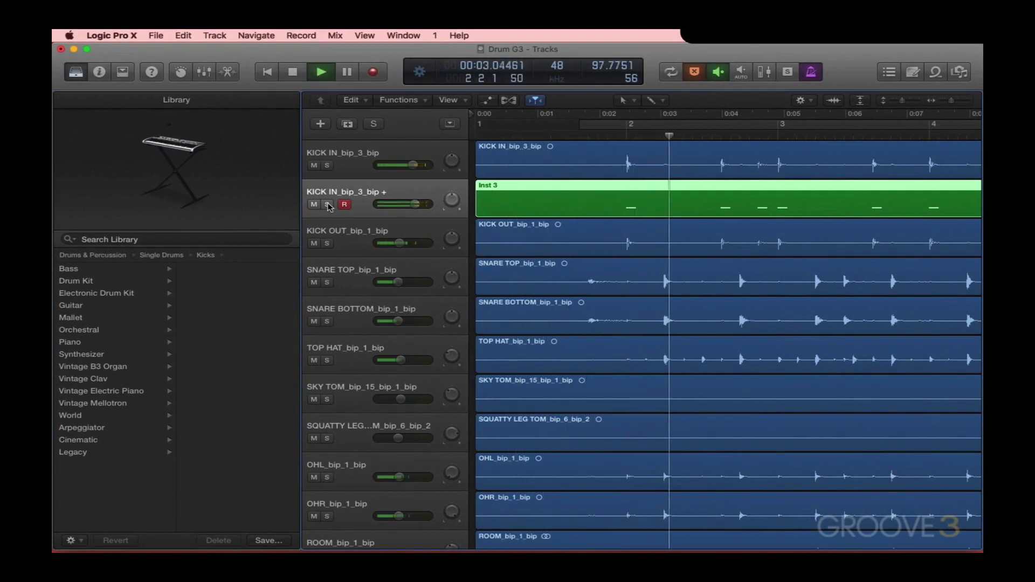
left_click(327, 204)
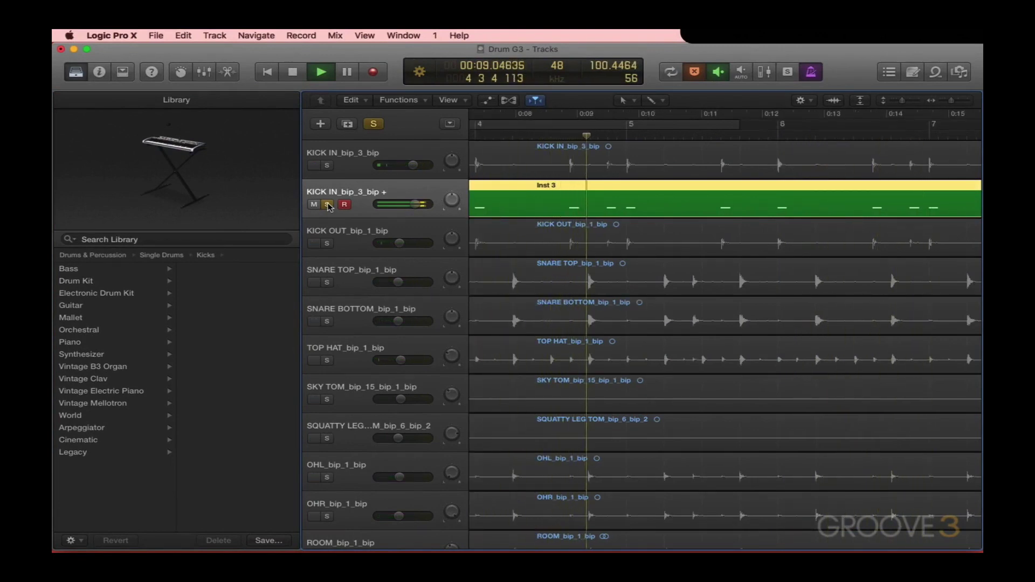
key("space")
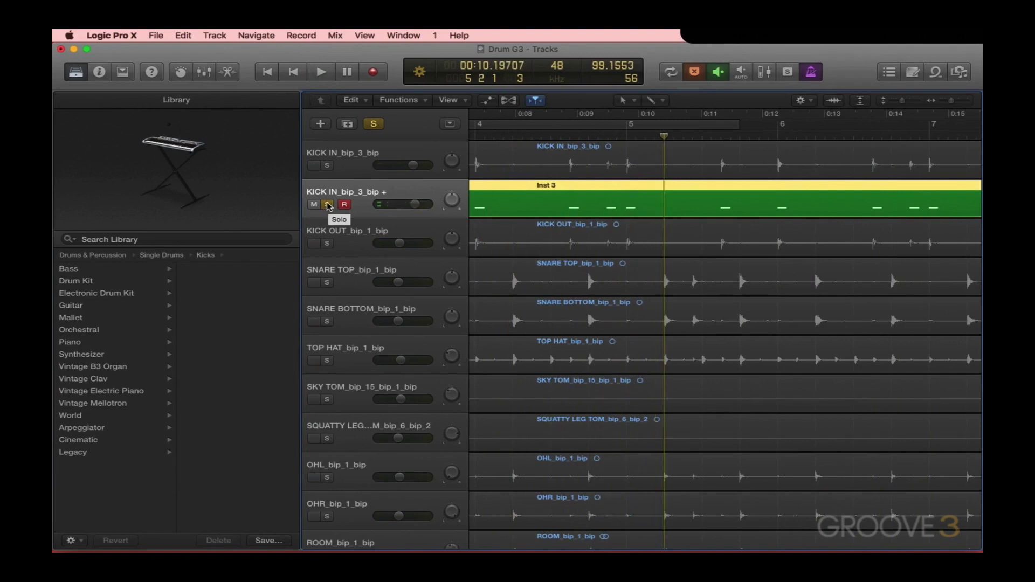
left_click(327, 205)
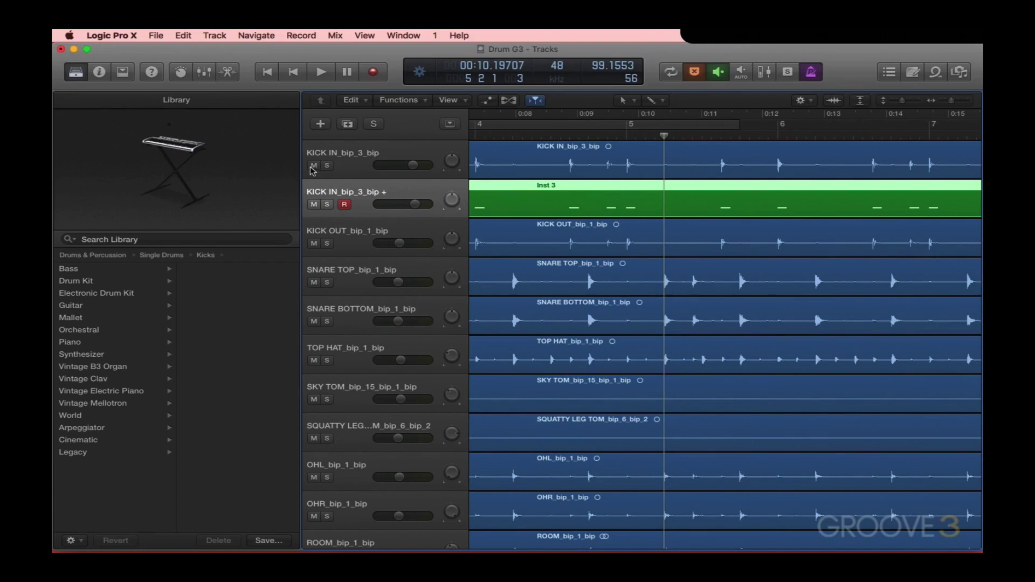
left_click(313, 166)
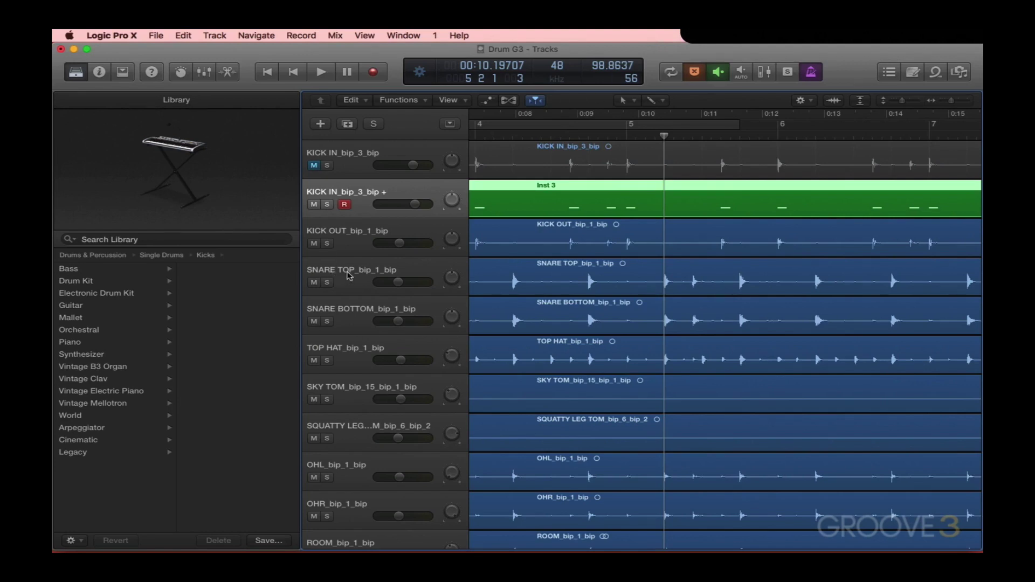
Open Drum Replacement/Doubling for the SNARE TOP track and set the instrument to Snare.
left_click(369, 272)
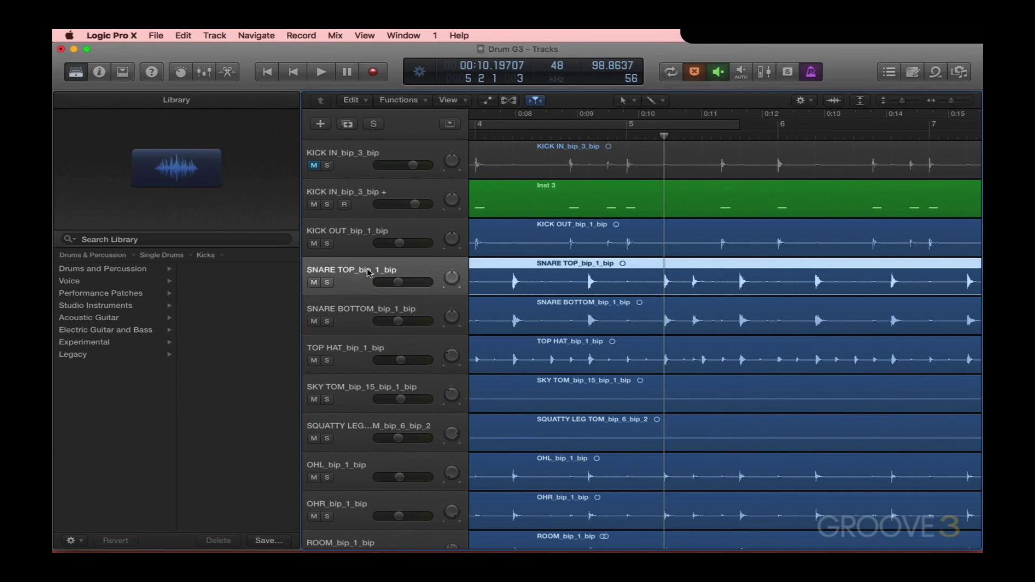
left_click(216, 36)
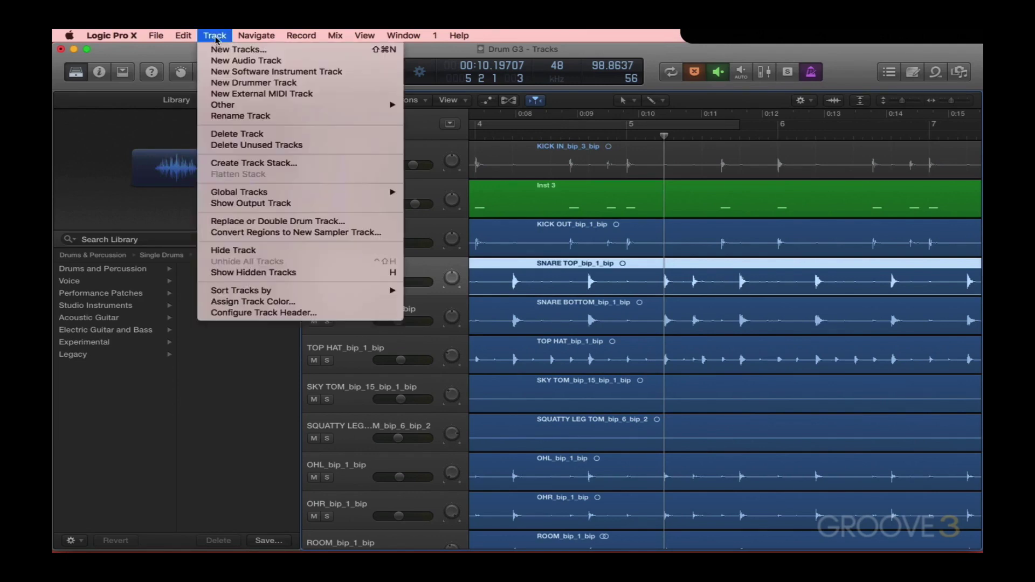
left_click(299, 223)
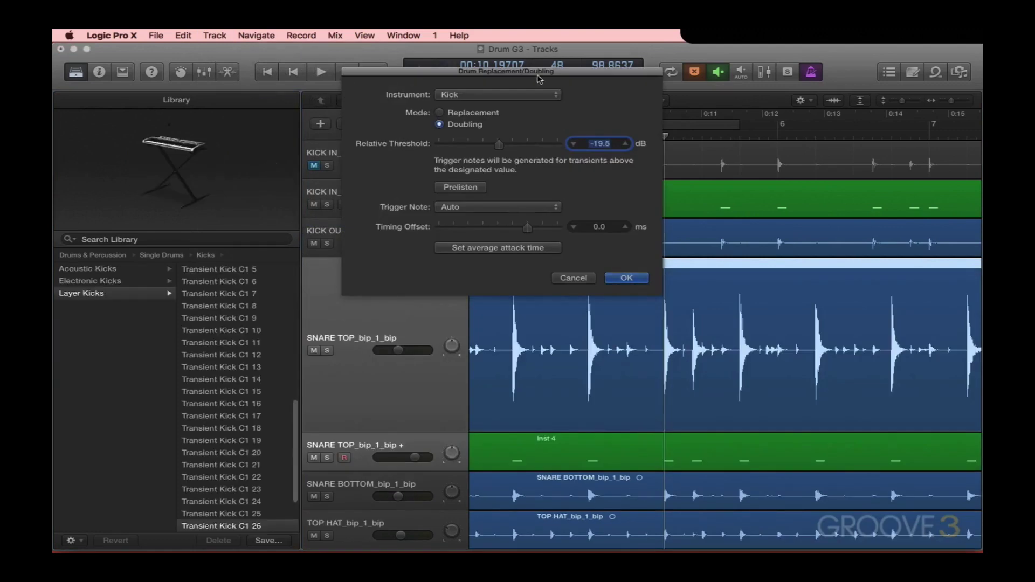
left_click(531, 94)
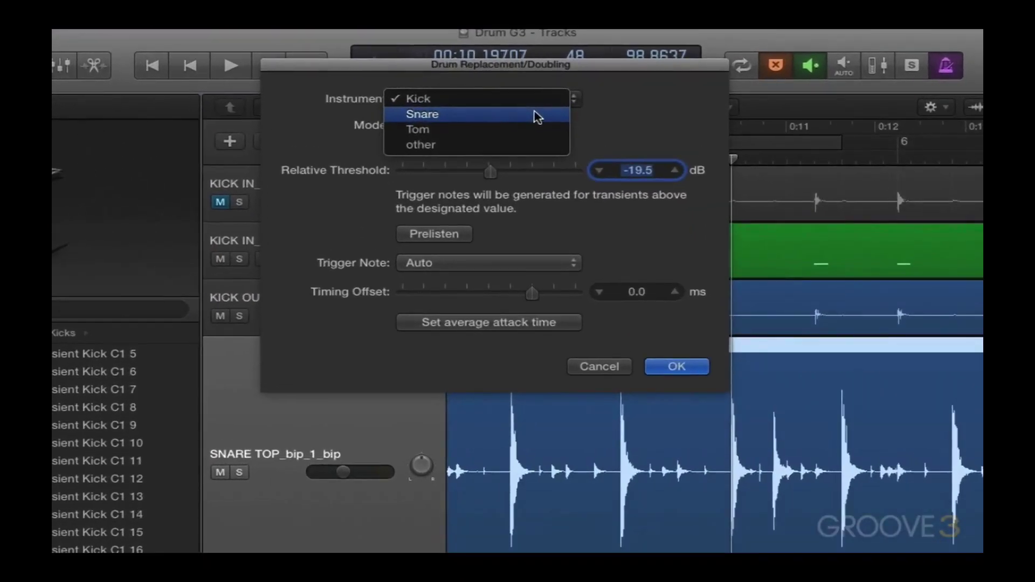
left_click(538, 115)
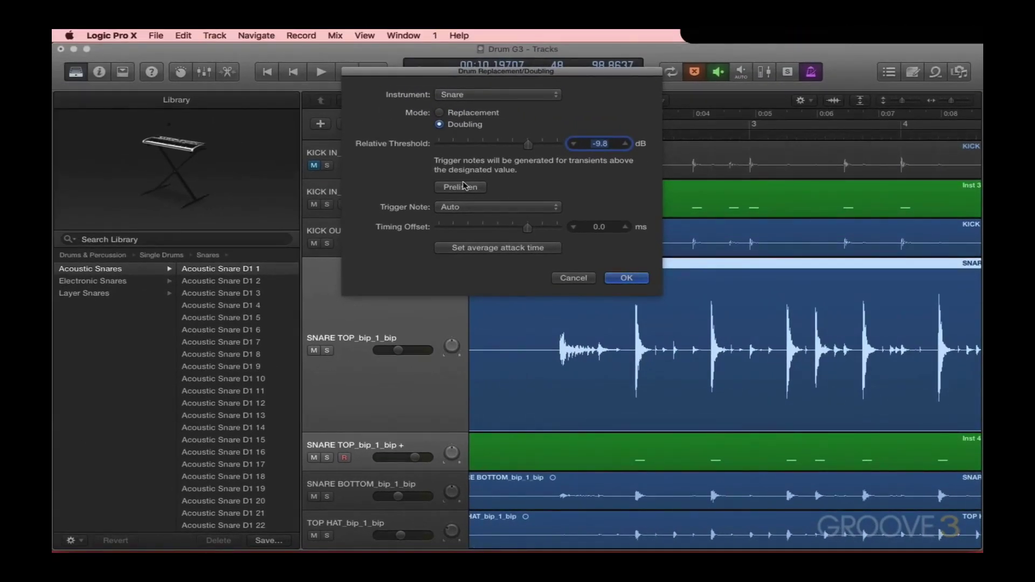
Prelisten the snare doubling with Acoustic Snare D1 16 and 23, and choose Acoustic Snare D1 25 as the sample.
left_click(460, 187)
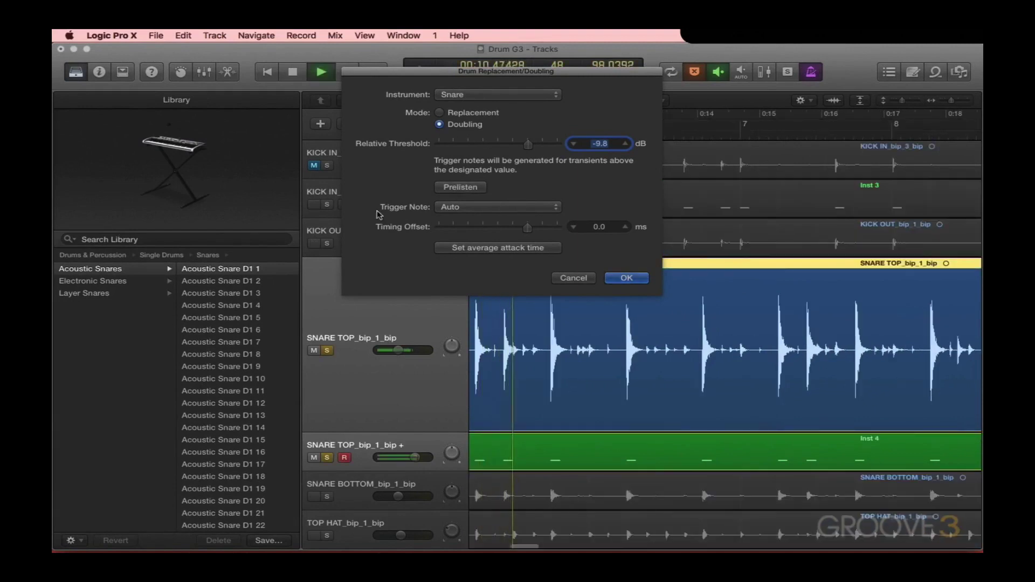
left_click(231, 452)
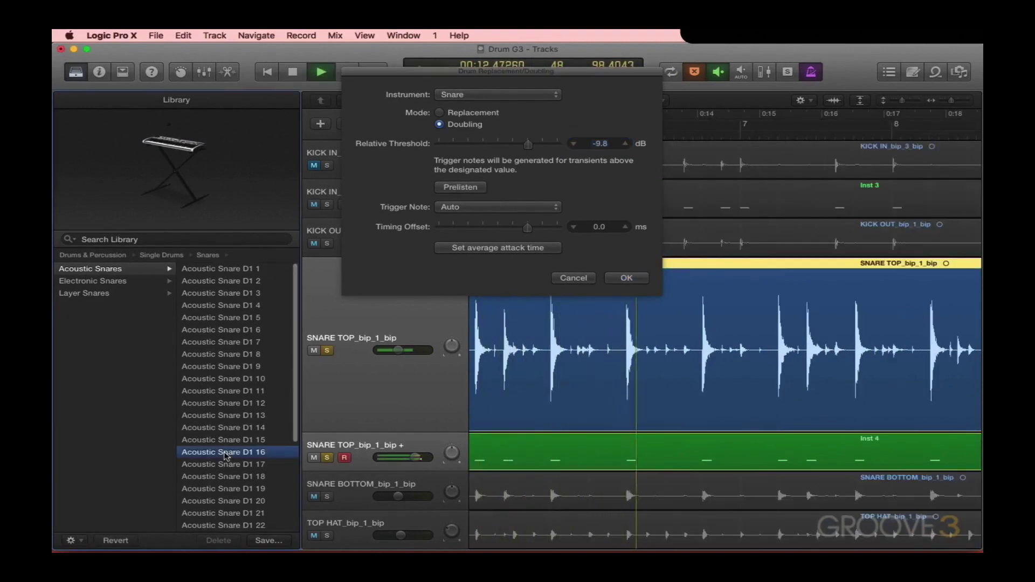
scroll(236, 473, "down", 1)
scroll(235, 473, "down", 3)
left_click(236, 473)
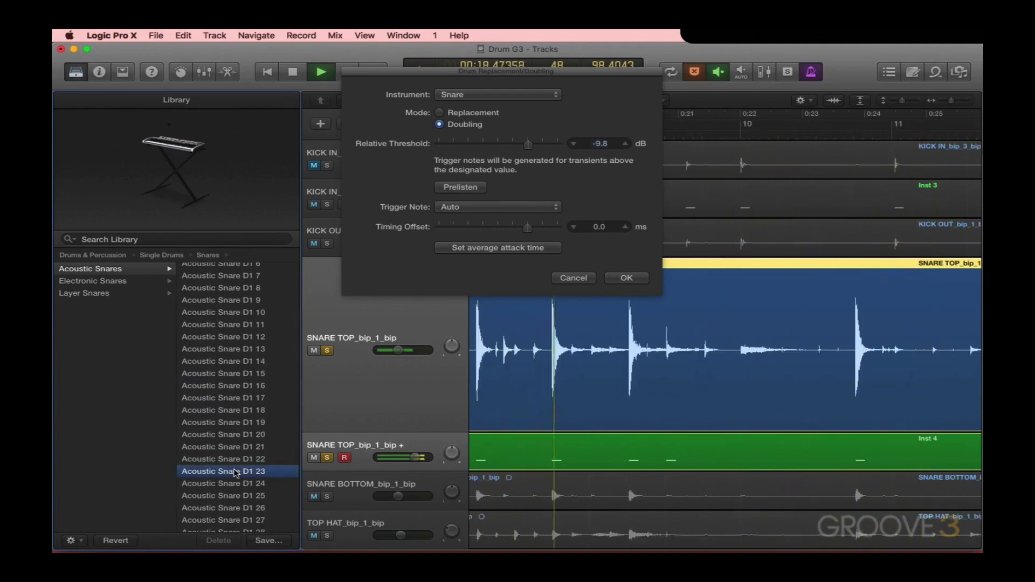
left_click(235, 496)
left_click(441, 193)
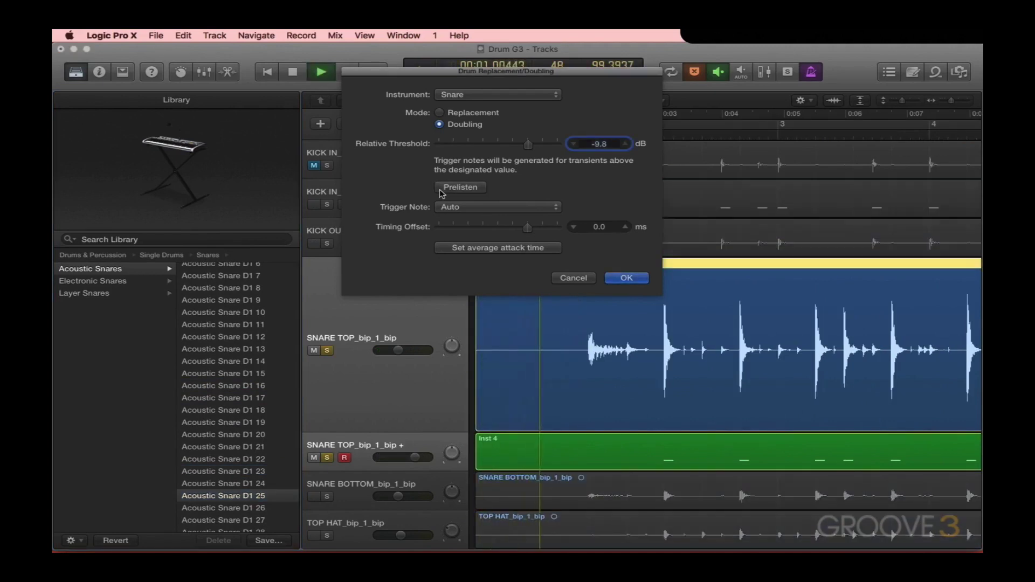
left_click(225, 496)
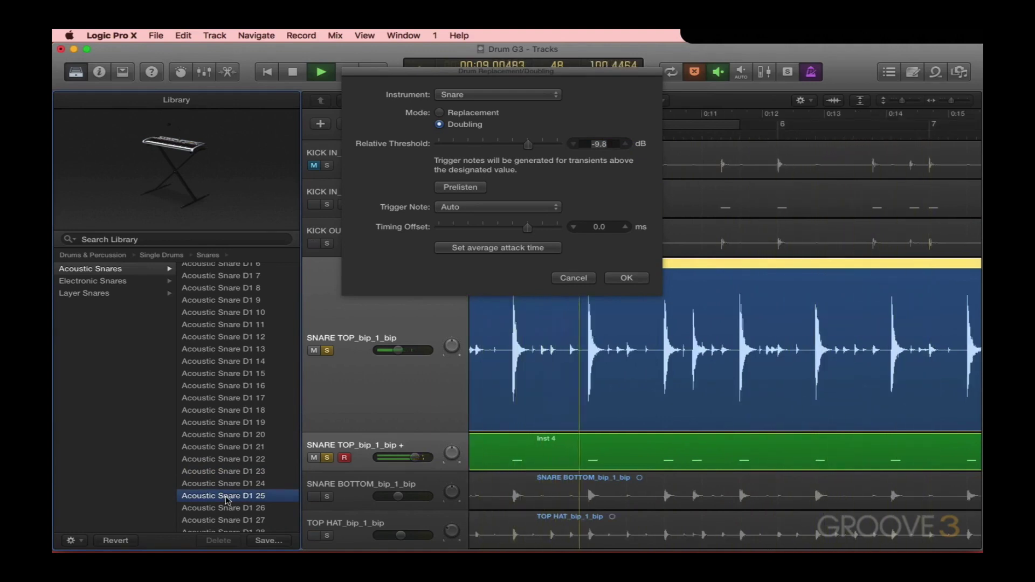
left_click(465, 189)
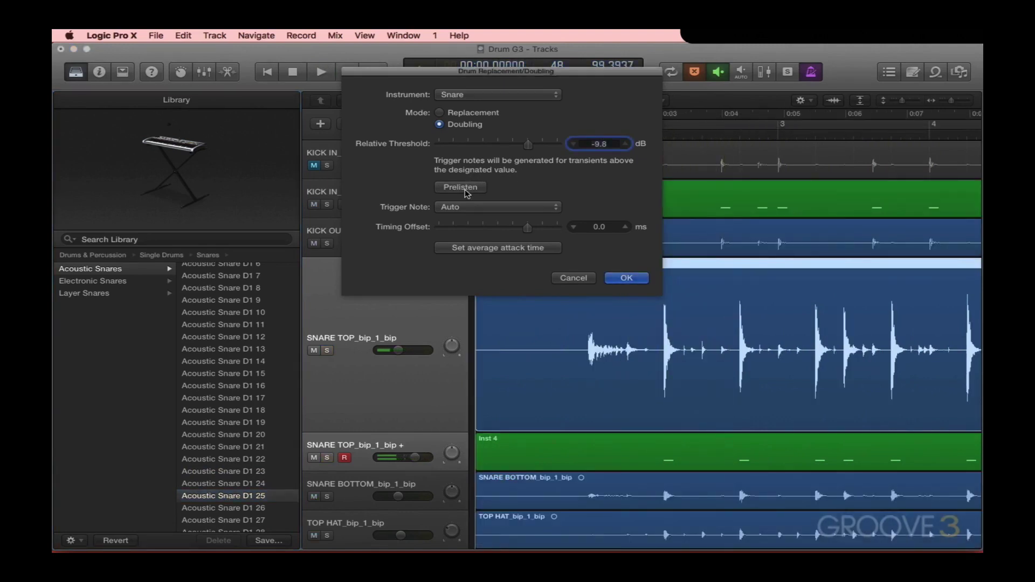
Apply the snare doubling and slightly lower the doubled snare track's volume while playing the project.
left_click(627, 280)
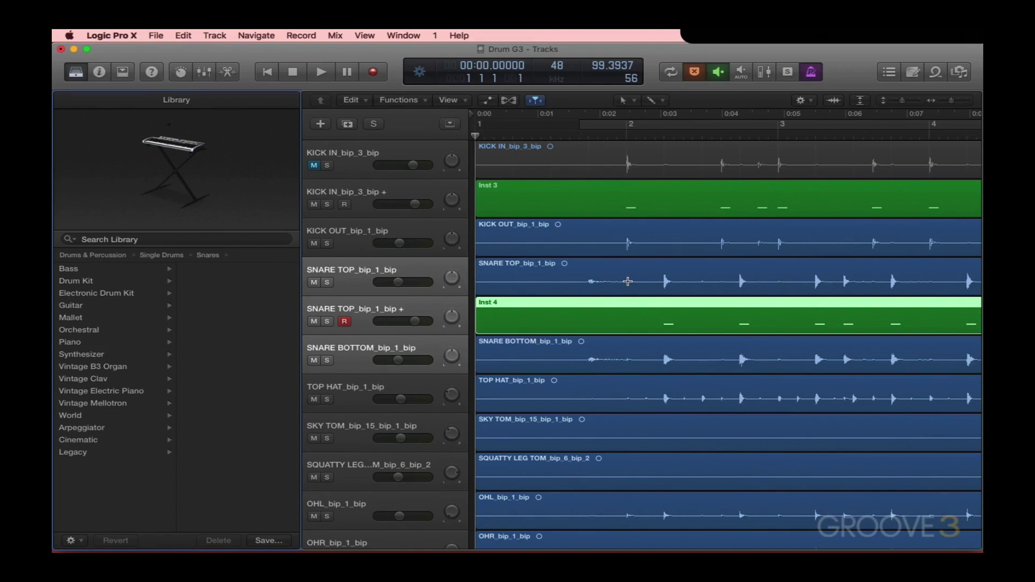
key("space")
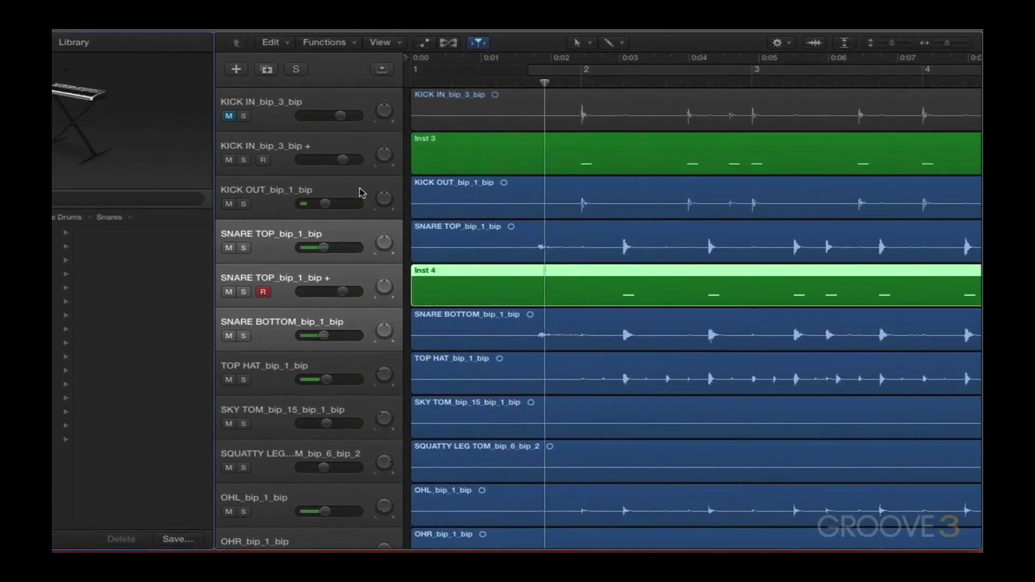
left_click(361, 193)
left_click(346, 296)
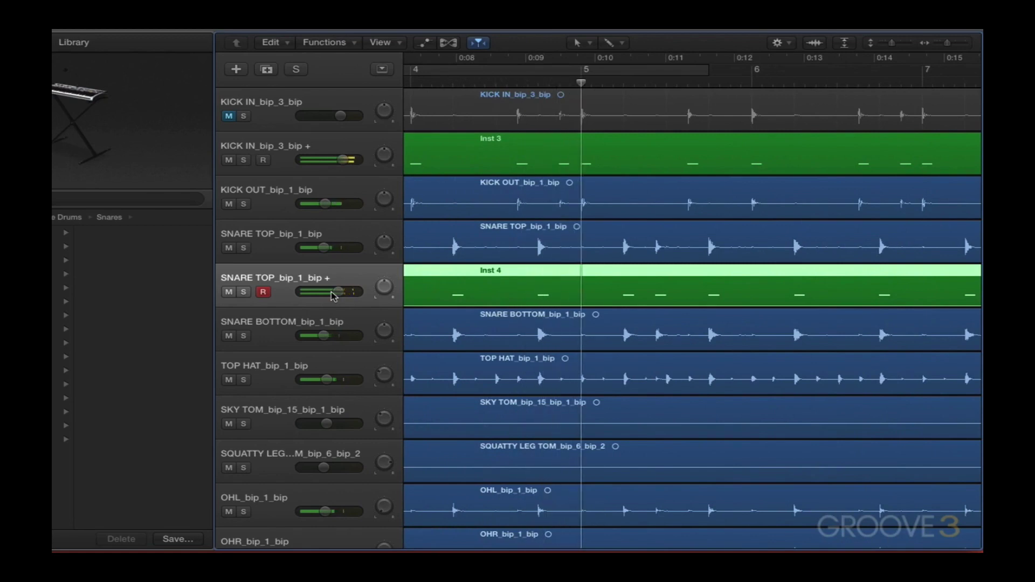
key("space")
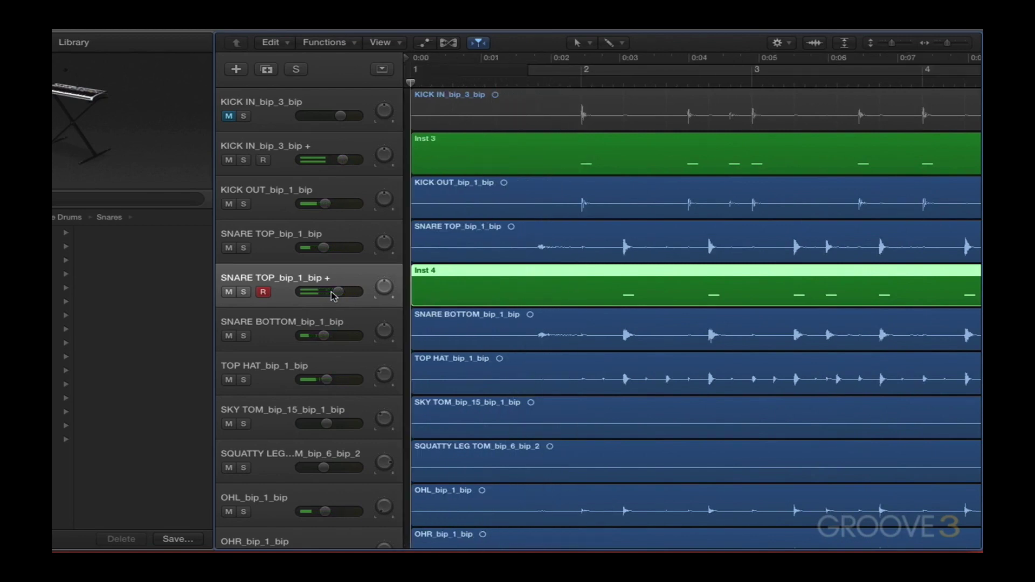
Audition the mix with the original SNARE TOP track muted, and unmute both SNARE TOP and KICK IN for playback with the doubled tracks.
left_click(229, 249)
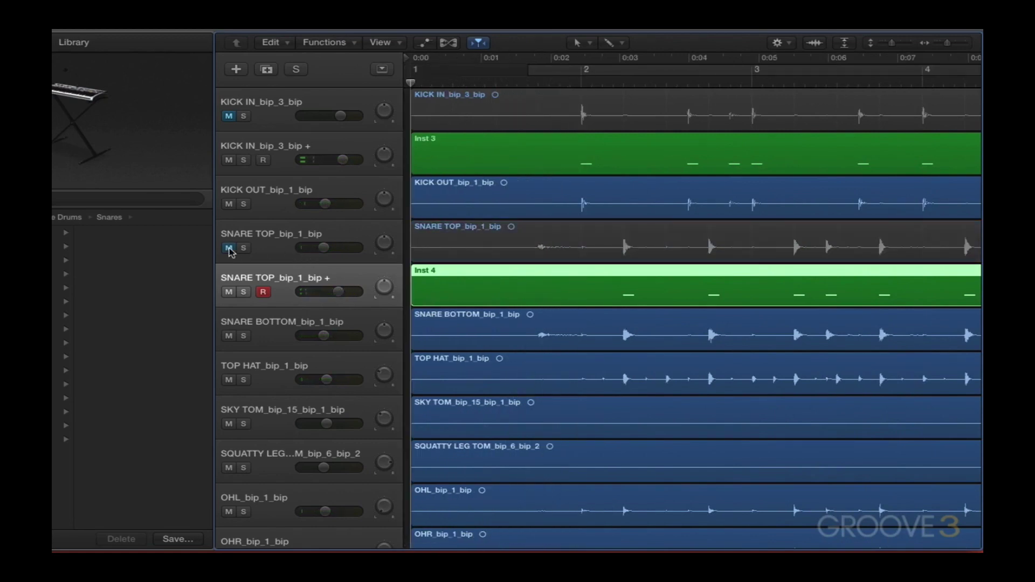
key("space")
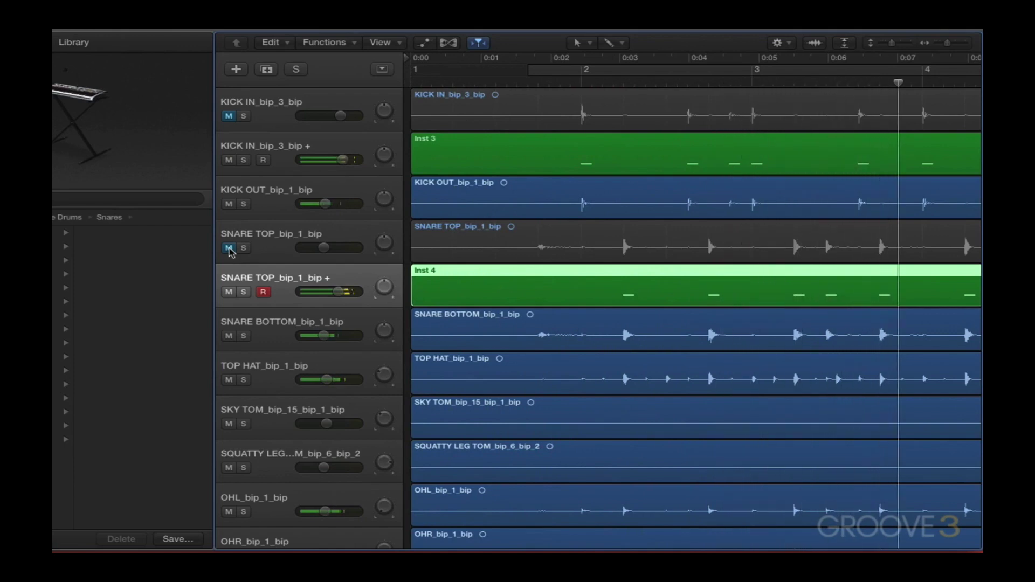
left_click(230, 248)
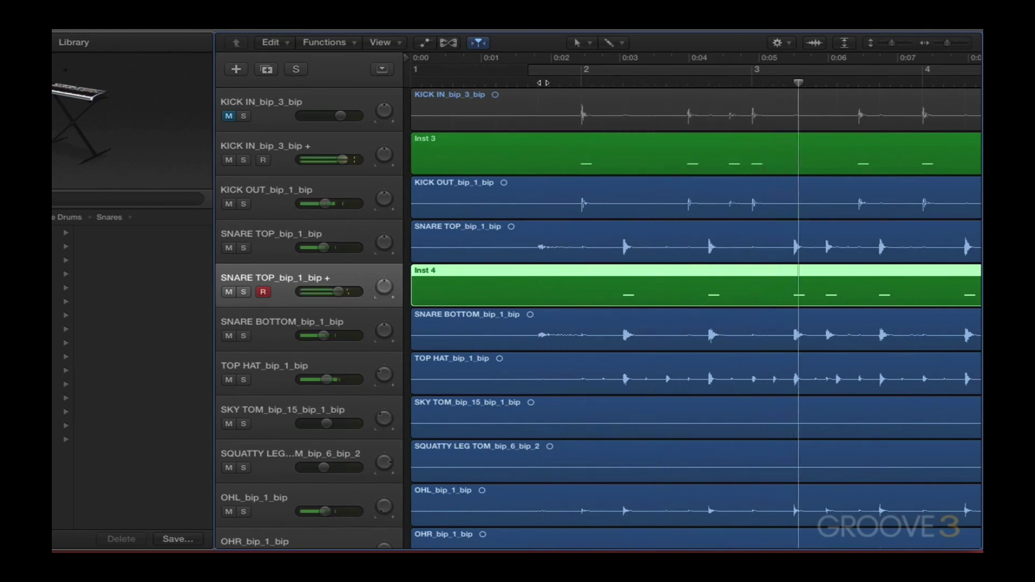
left_click(229, 117)
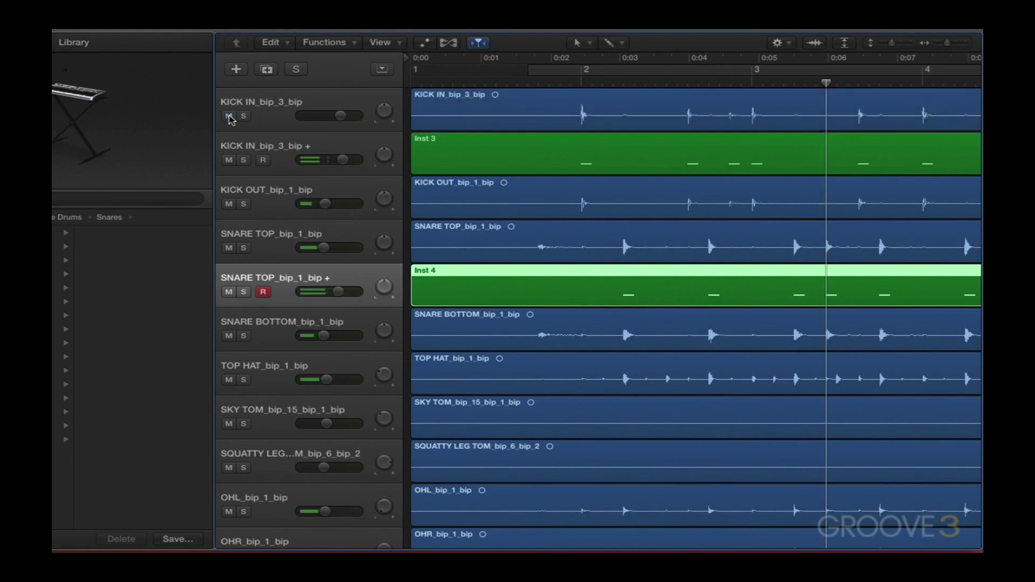
key("space")
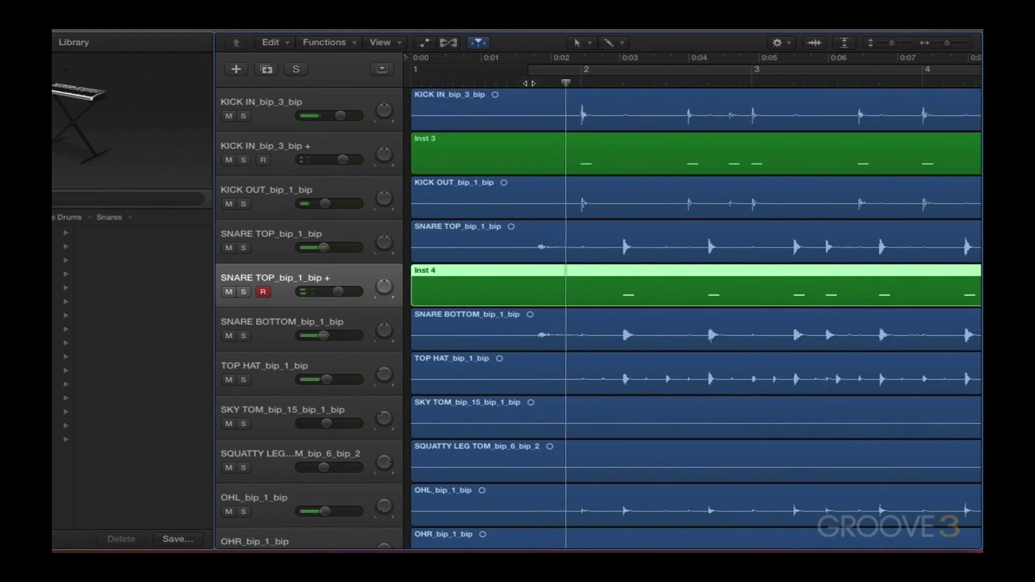